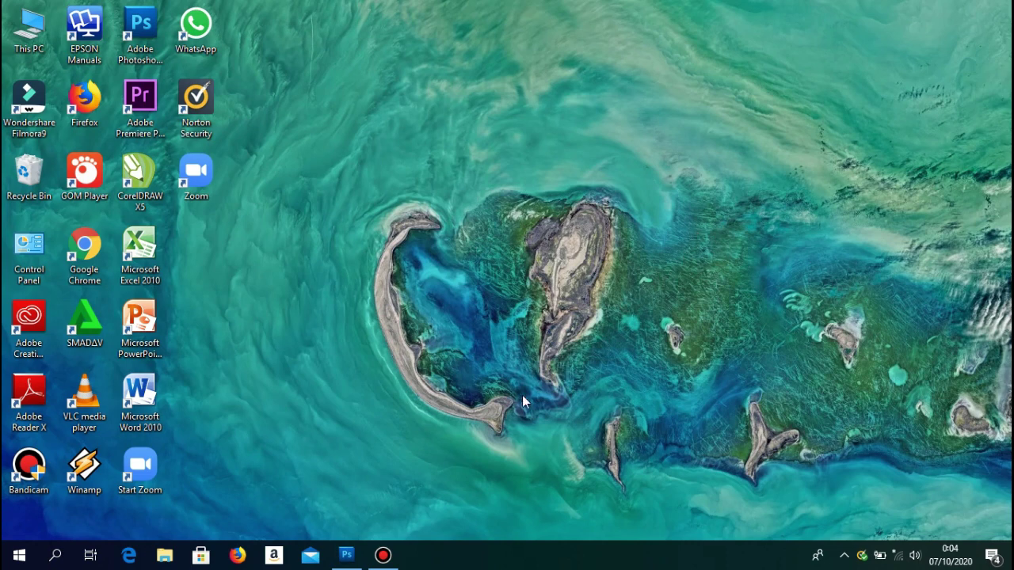
Step: Restore the seminar poster window in Photoshop from the taskbar
{"action": "left_click", "coordinate": [346, 555]}
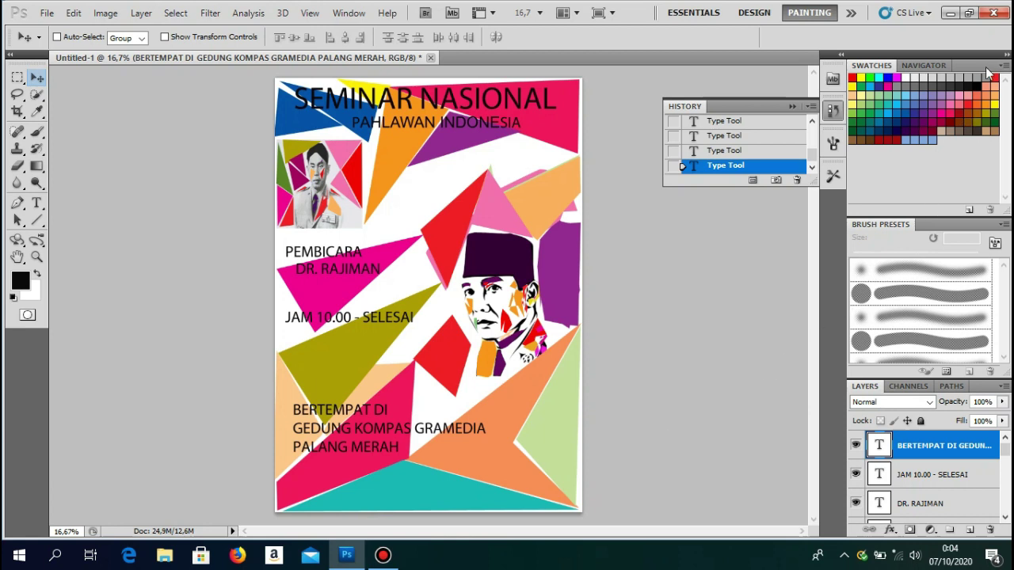
Step: Save the poster as a PSD file on drive D and quit Photoshop
{"action": "left_click", "coordinate": [994, 13]}
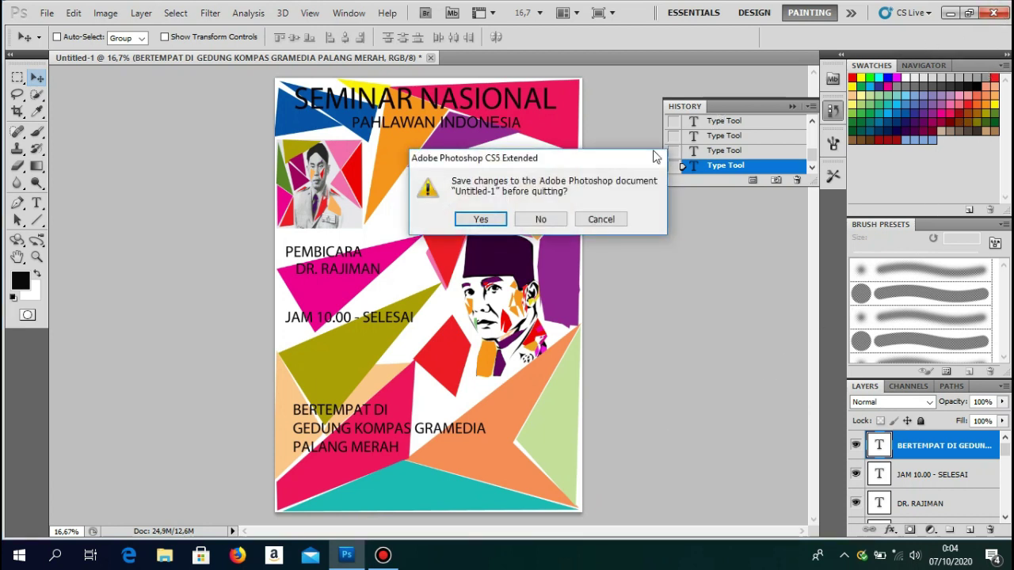
{"action": "left_click", "coordinate": [482, 219]}
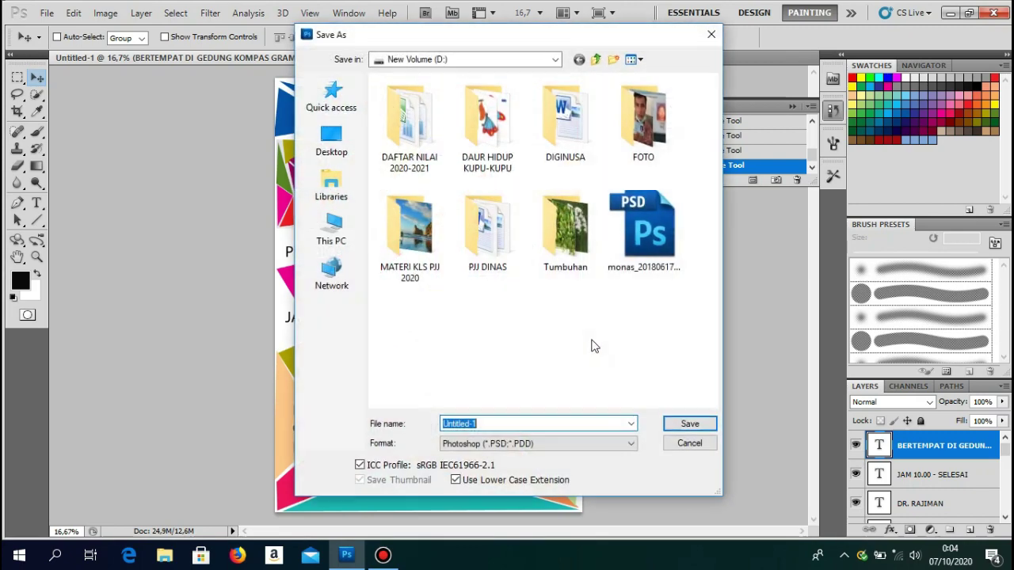
{"action": "left_click", "coordinate": [690, 426]}
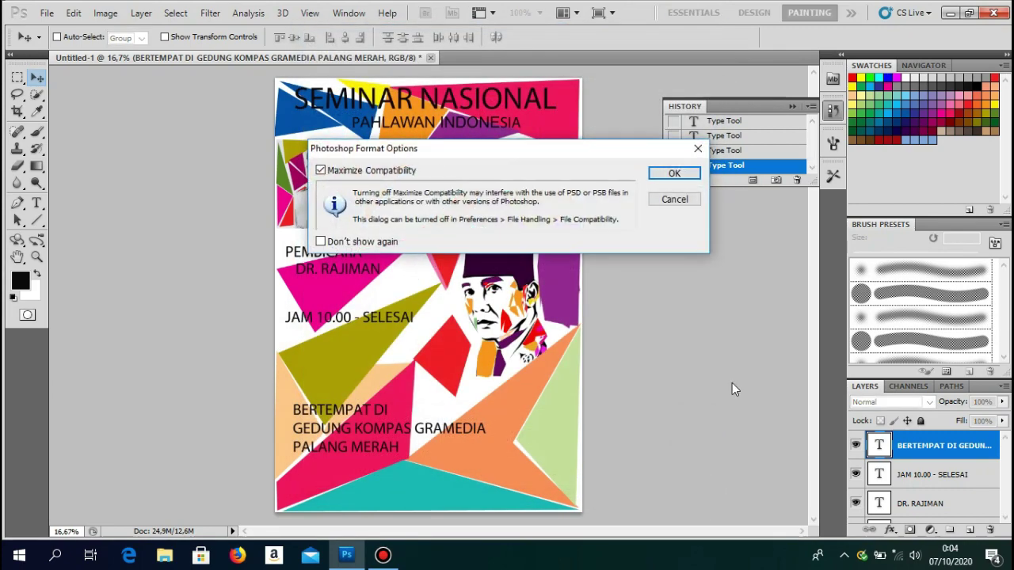
{"action": "left_click", "coordinate": [678, 172]}
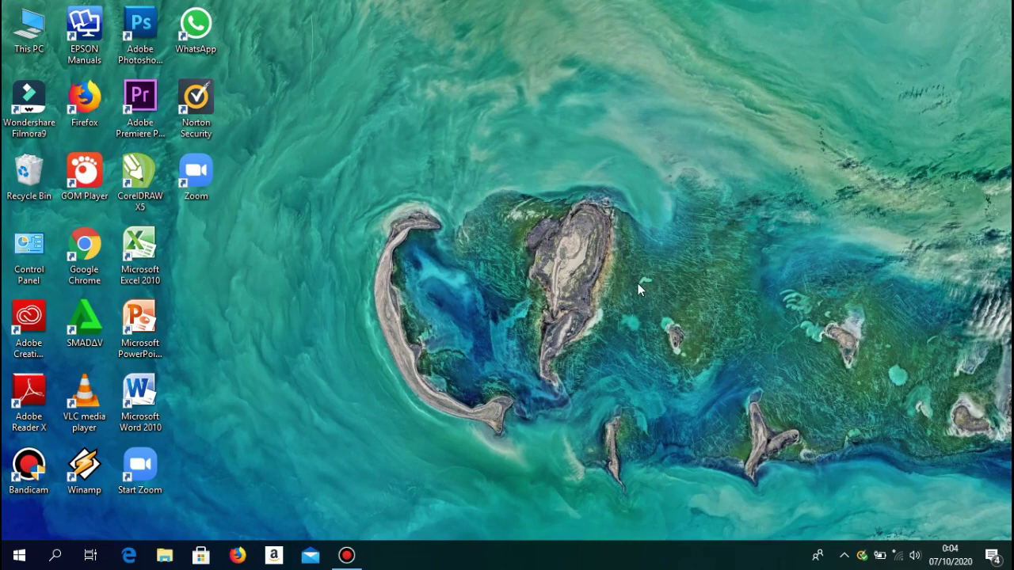
Step: Relaunch Adobe Photoshop CS5 from the Start menu app list
{"action": "left_click", "coordinate": [26, 560]}
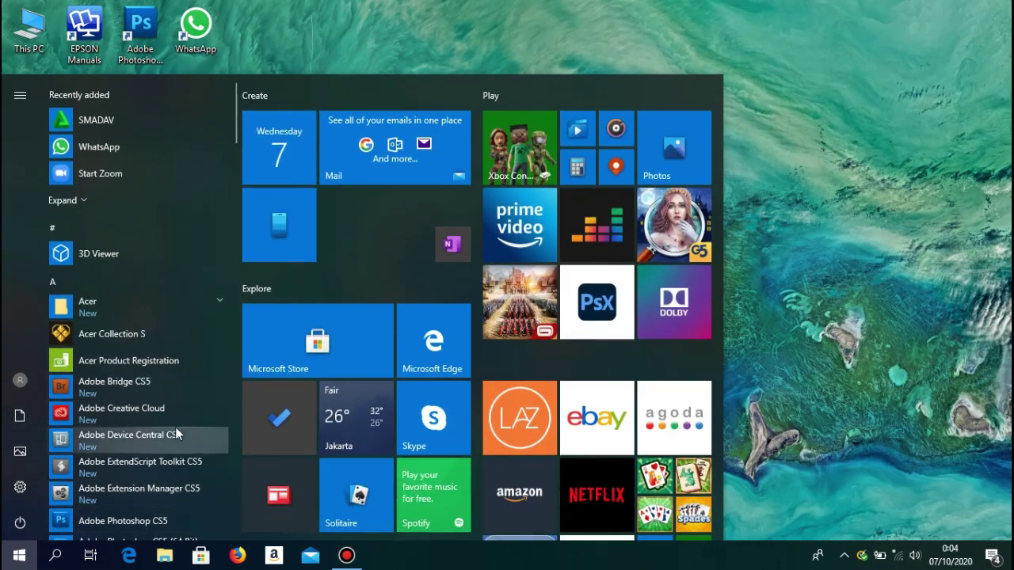
{"action": "scroll", "coordinate": [176, 435], "scroll_direction": "down", "scroll_amount": 1}
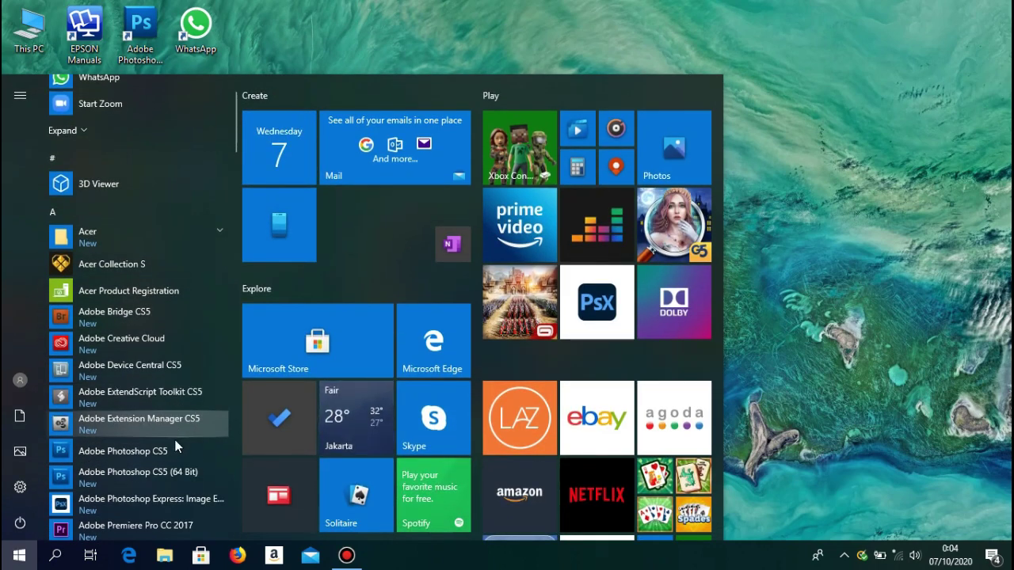
{"action": "left_click", "coordinate": [171, 455]}
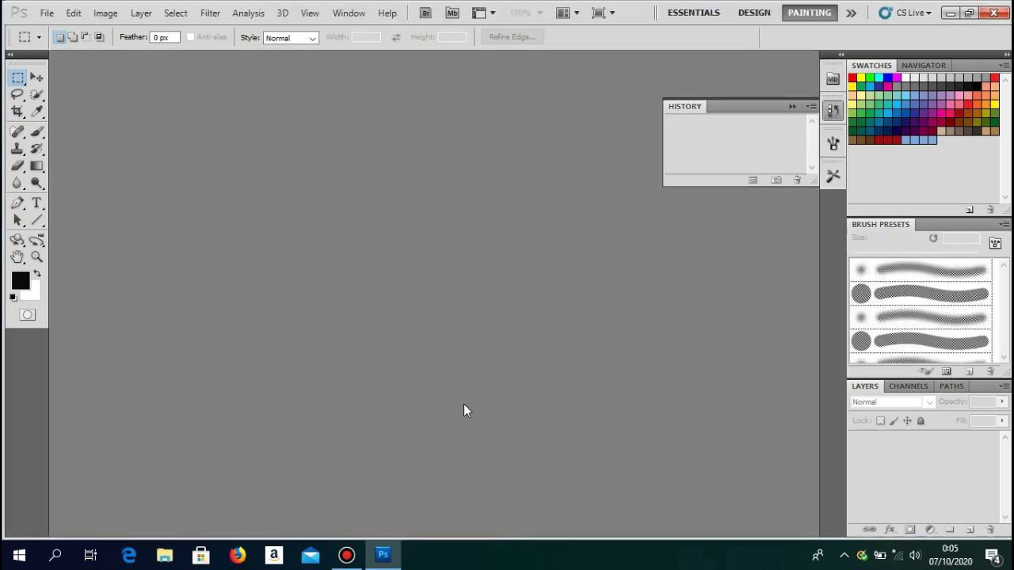
Step: Create a new white A4 document (210 × 297 mm, 300 ppi) using the International Paper preset
{"action": "left_click", "coordinate": [50, 14]}
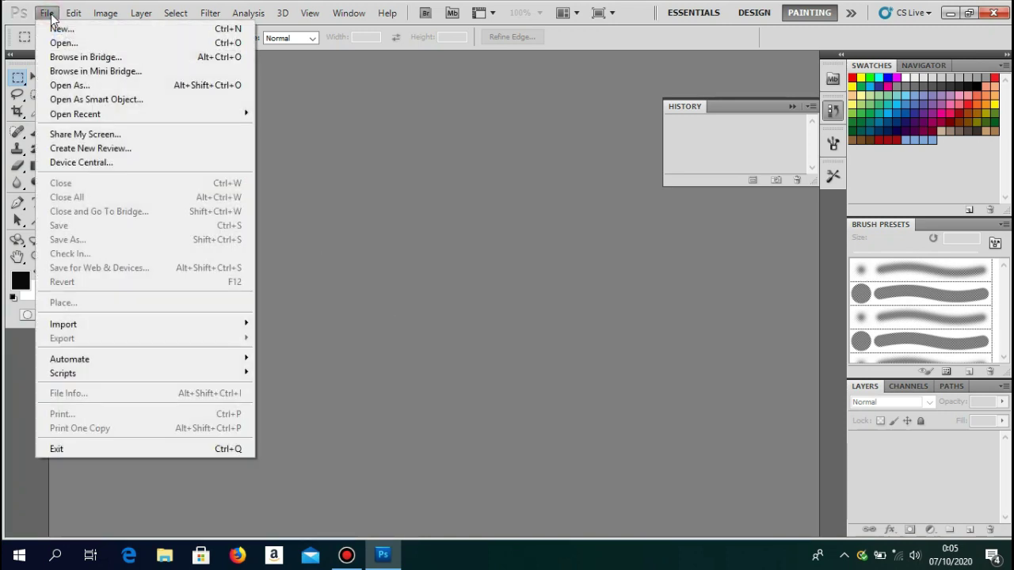
{"action": "left_click", "coordinate": [61, 28]}
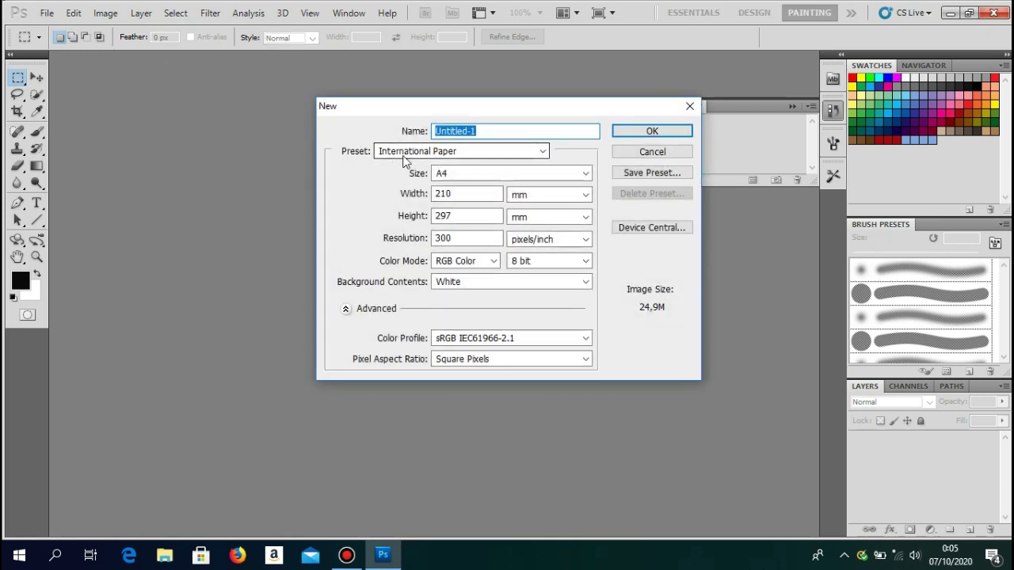
{"action": "left_click", "coordinate": [536, 152]}
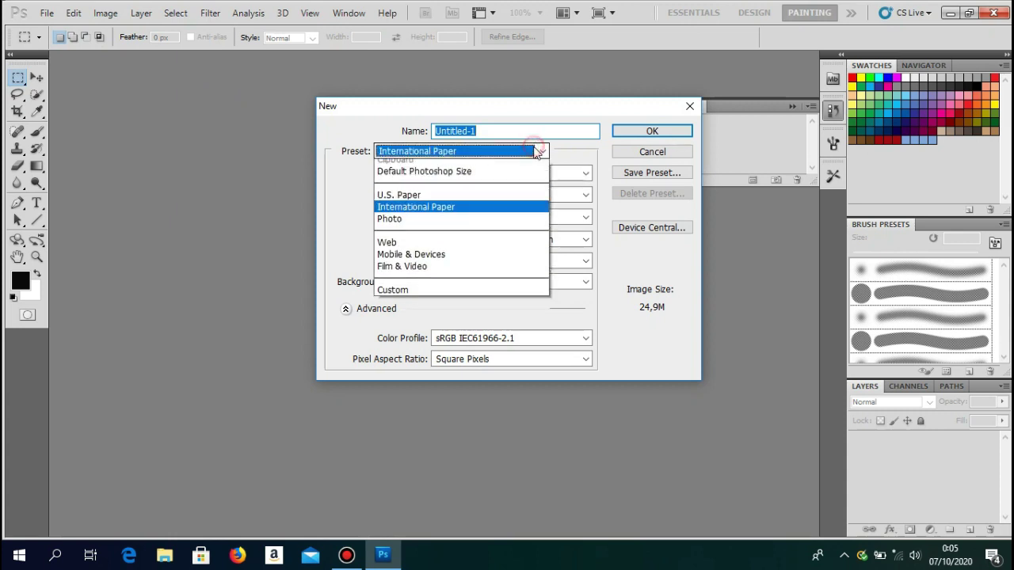
{"action": "left_click", "coordinate": [465, 216]}
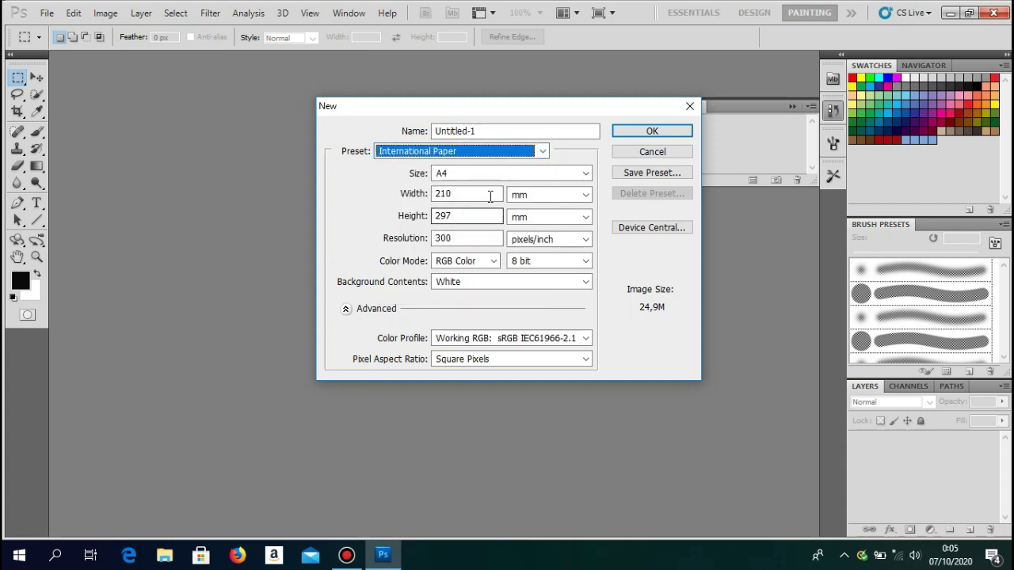
{"action": "left_click", "coordinate": [652, 132]}
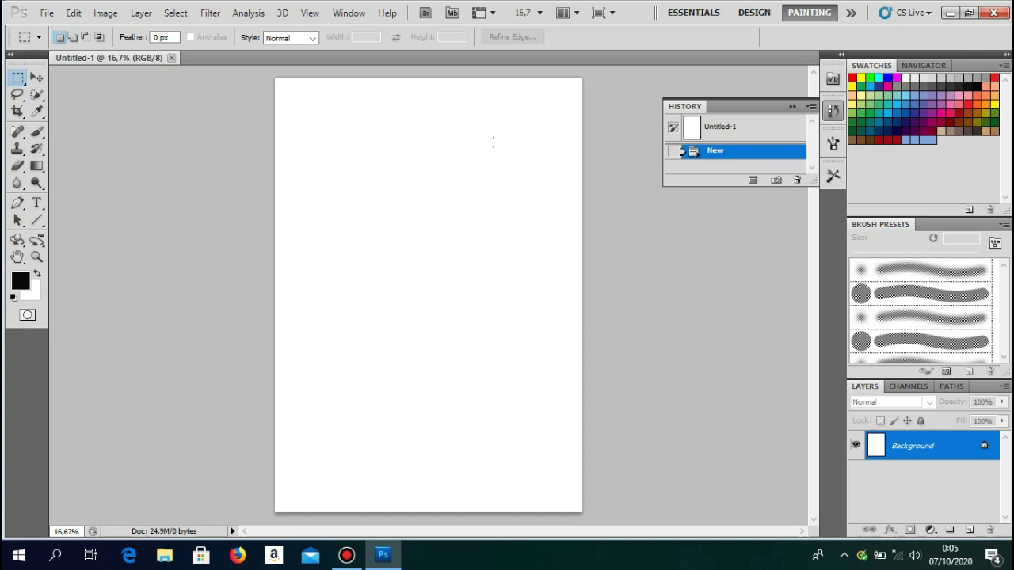
Step: Place the Bungkarno image into the document
{"action": "left_click", "coordinate": [48, 12]}
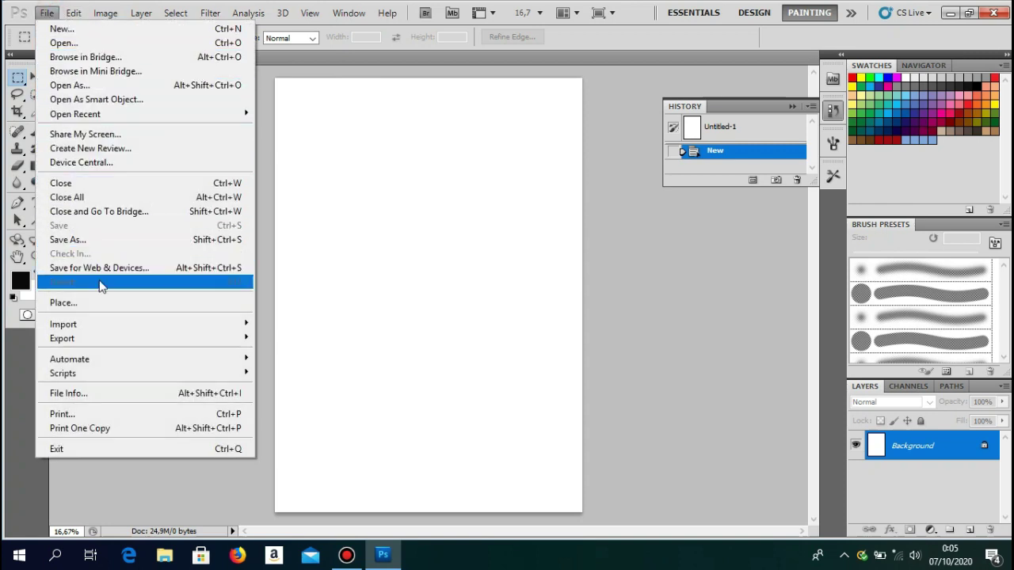
{"action": "left_click", "coordinate": [106, 303]}
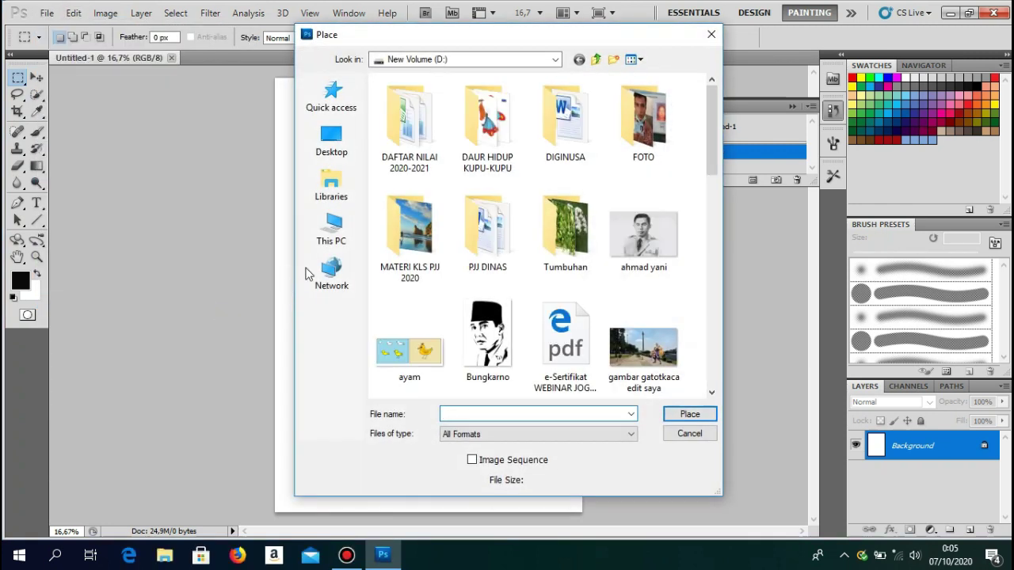
{"action": "left_click", "coordinate": [495, 328]}
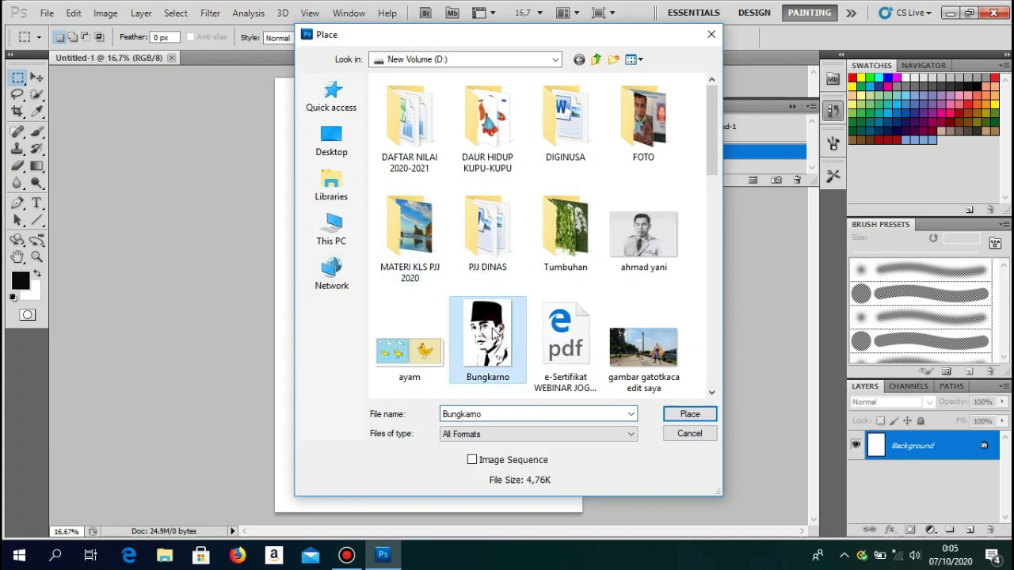
{"action": "left_click", "coordinate": [689, 414]}
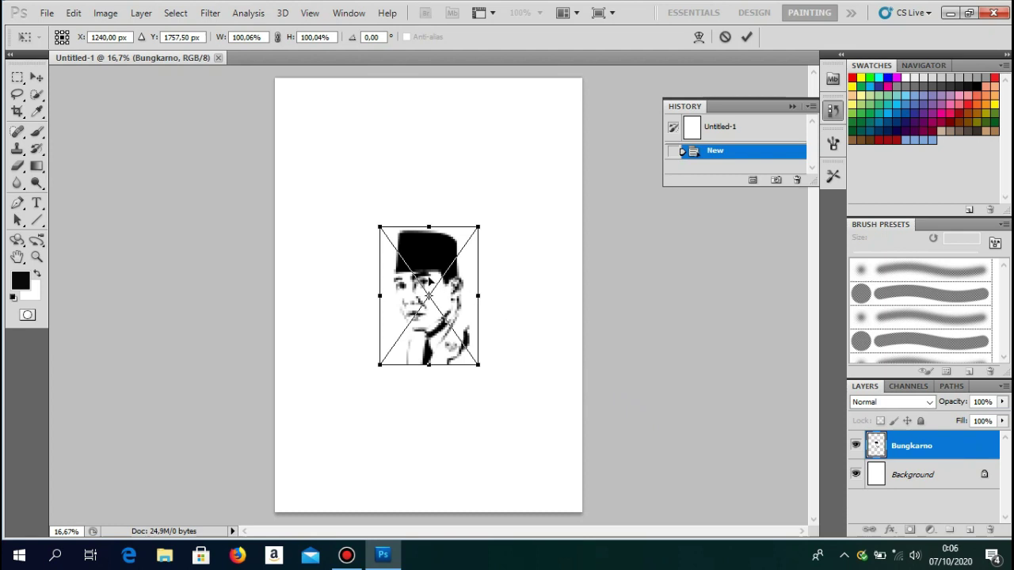
Step: Move the portrait right of centre and stretch its height slightly
{"action": "left_click_drag", "start_coordinate": [432, 282], "coordinate": [512, 290]}
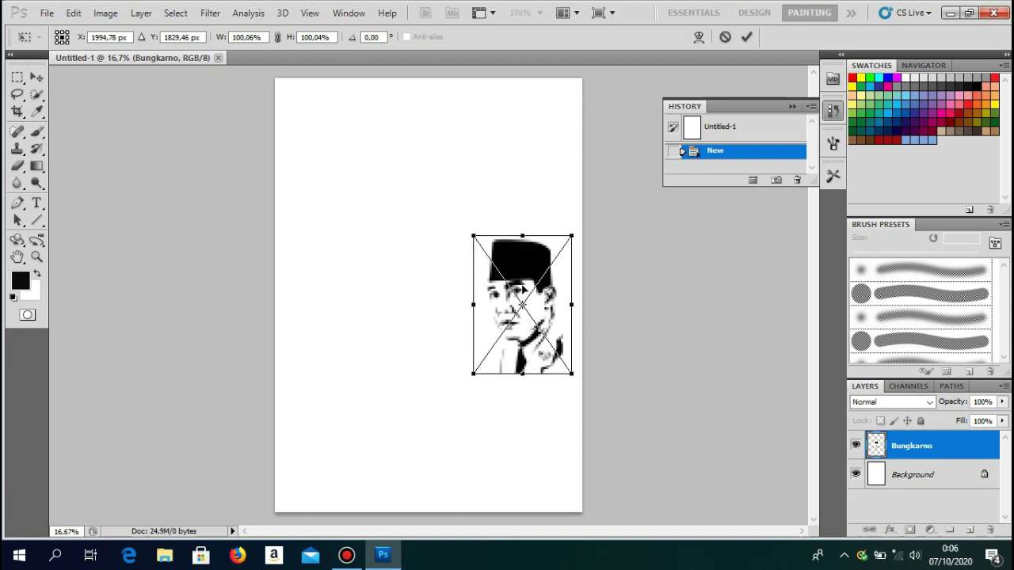
{"action": "left_click_drag", "start_coordinate": [511, 290], "coordinate": [515, 285]}
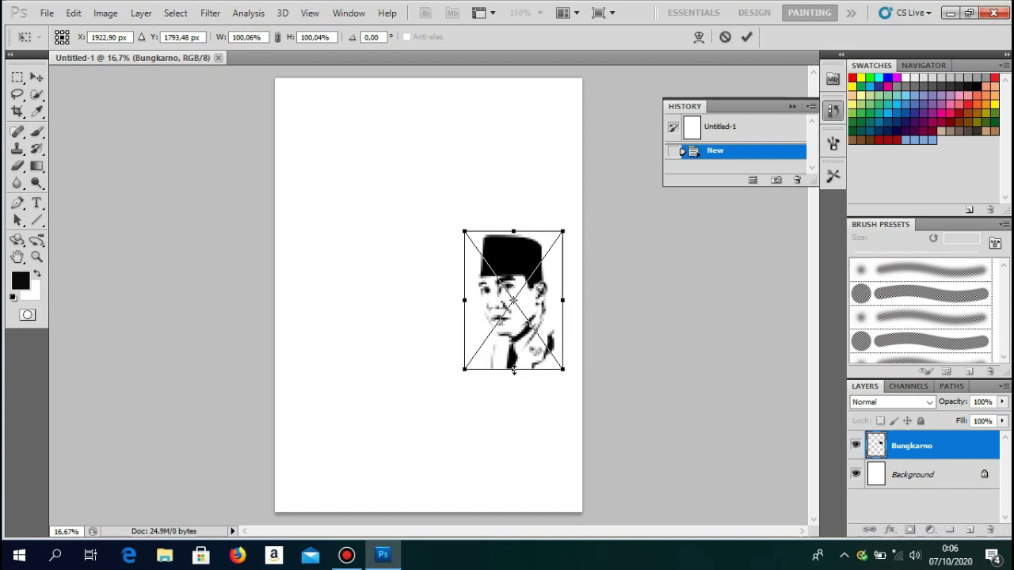
{"action": "mouse_move", "coordinate": [514, 369]}
{"action": "left_mouse_down"}
{"action": "mouse_move", "coordinate": [515, 355]}
{"action": "mouse_move", "coordinate": [515, 377]}
{"action": "left_mouse_up"}
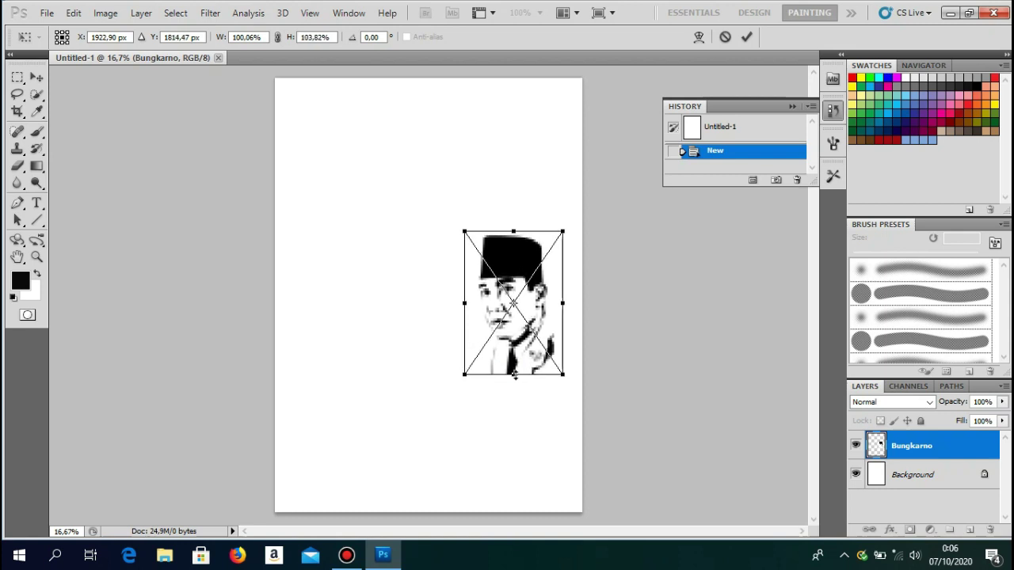
Step: Commit the Bungkarno placement transform, fixing the portrait right of centre
{"action": "key", "text": "Return"}
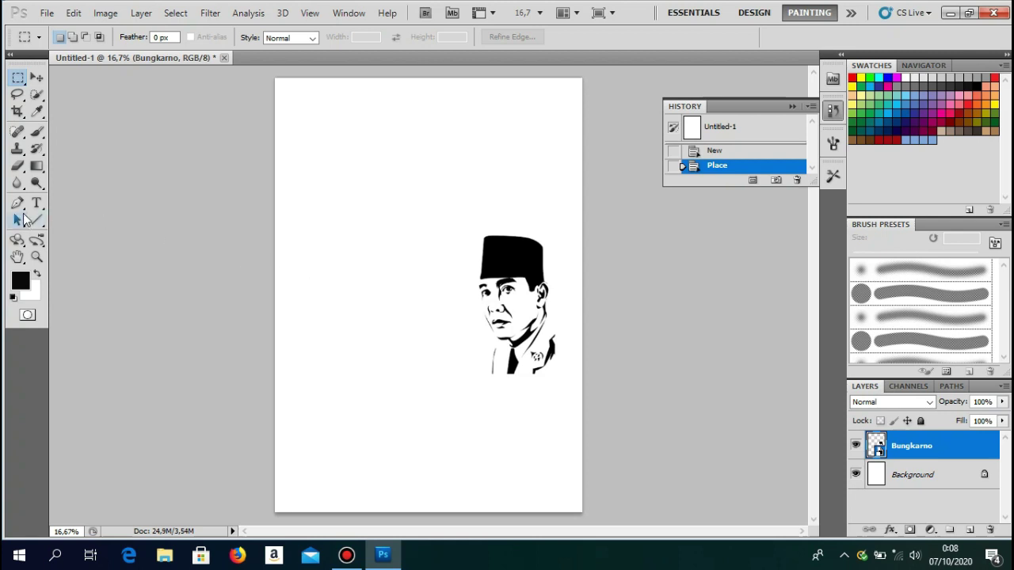
Step: Select the Pen Tool in Shape Layers mode
{"action": "left_click", "coordinate": [22, 210]}
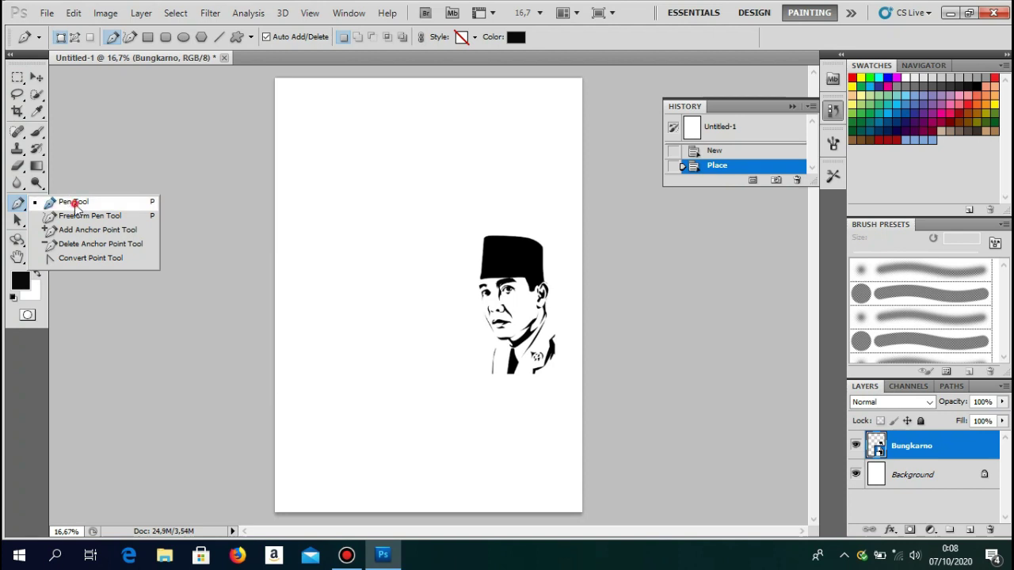
{"action": "left_click", "coordinate": [71, 201]}
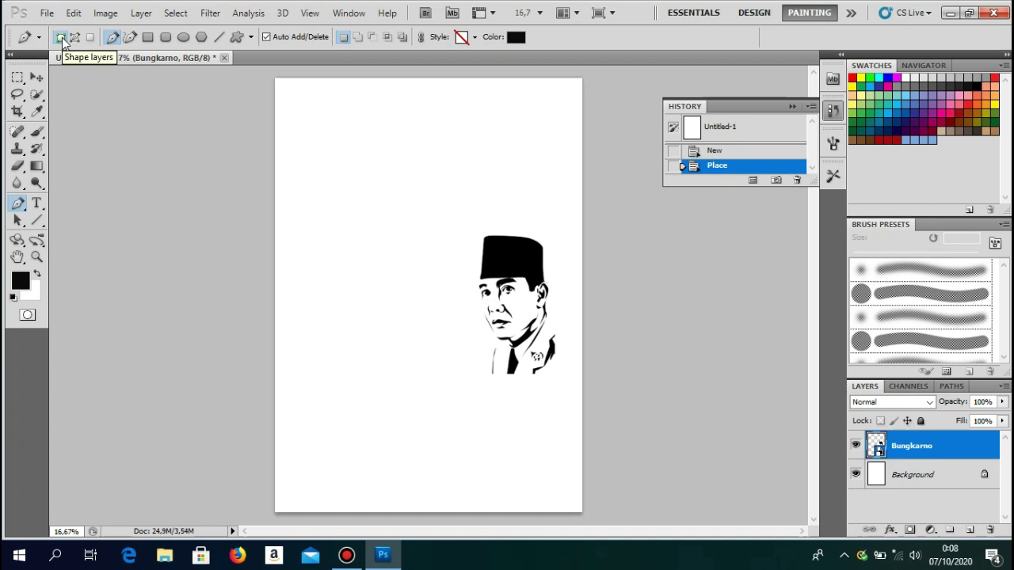
{"action": "left_click", "coordinate": [61, 37]}
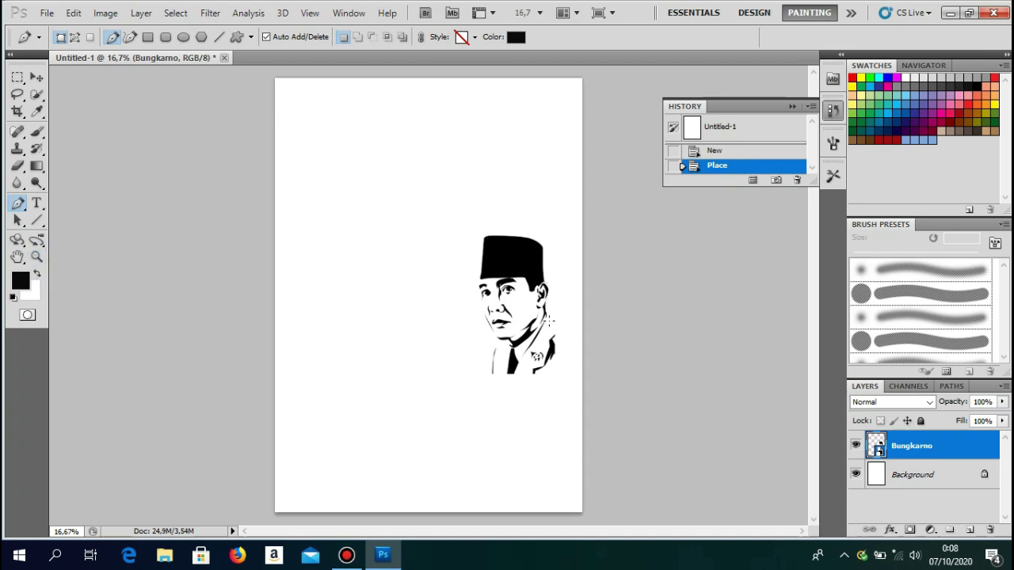
Step: Zoom to 52.3% on the face and set red as the foreground colour
{"action": "key", "text": "alt"}
{"action": "scroll", "coordinate": [548, 320], "scroll_direction": "up", "scroll_amount": 1}
{"action": "scroll", "coordinate": [548, 321], "scroll_direction": "up", "scroll_amount": 1}
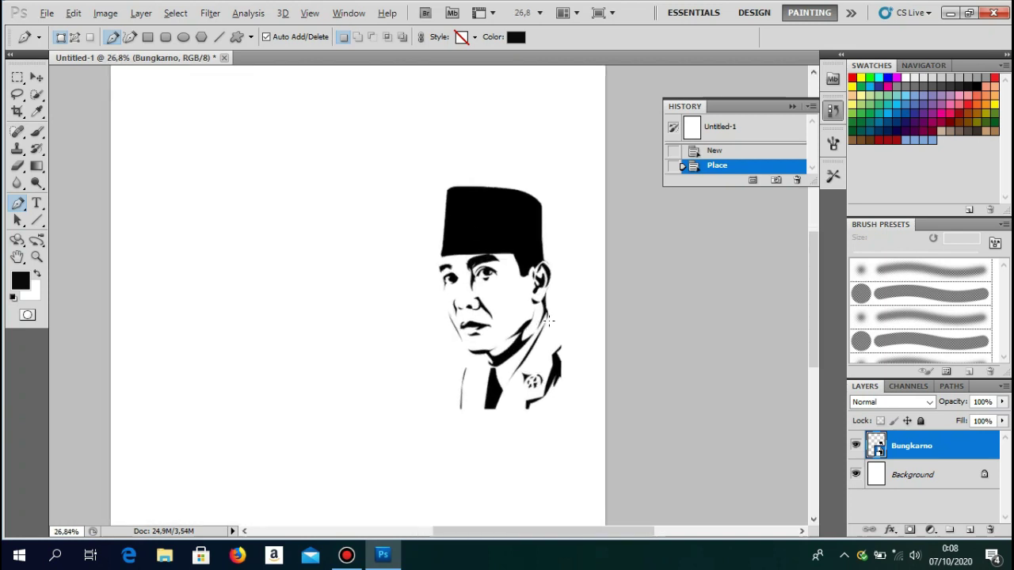
{"action": "scroll", "coordinate": [548, 321], "scroll_direction": "up", "scroll_amount": 1}
{"action": "scroll", "coordinate": [549, 321], "scroll_direction": "up", "scroll_amount": 1}
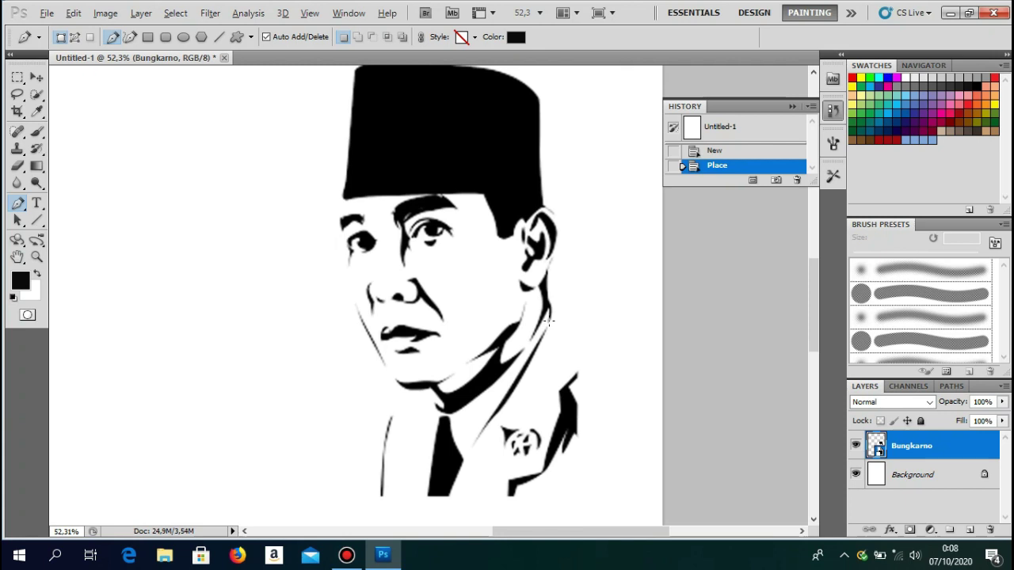
{"action": "key", "text": "alt"}
{"action": "left_click", "coordinate": [852, 77]}
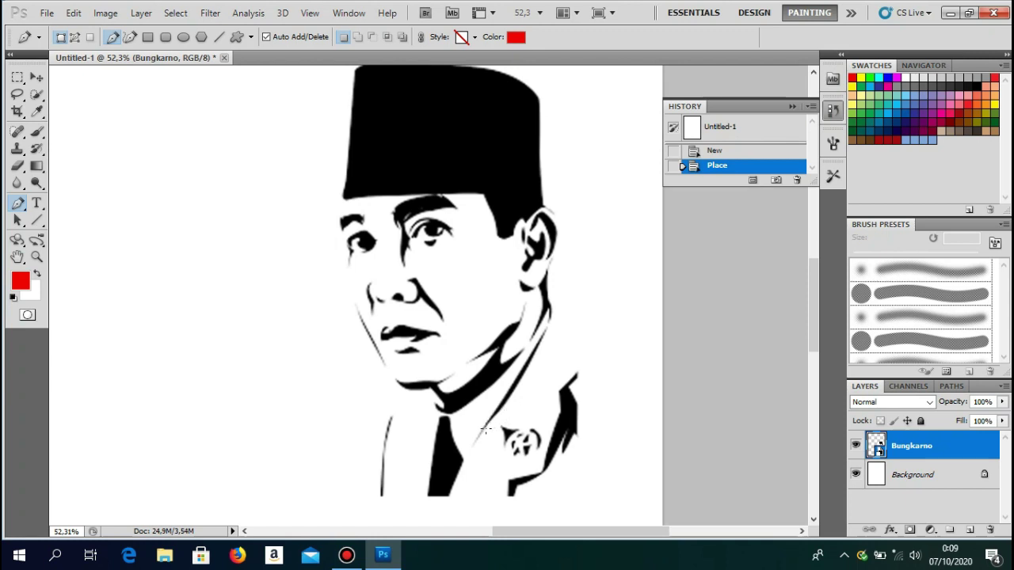
Step: Draw the red Shape 1 over the right collar through five corners, then choose orange
{"action": "left_click", "coordinate": [486, 429]}
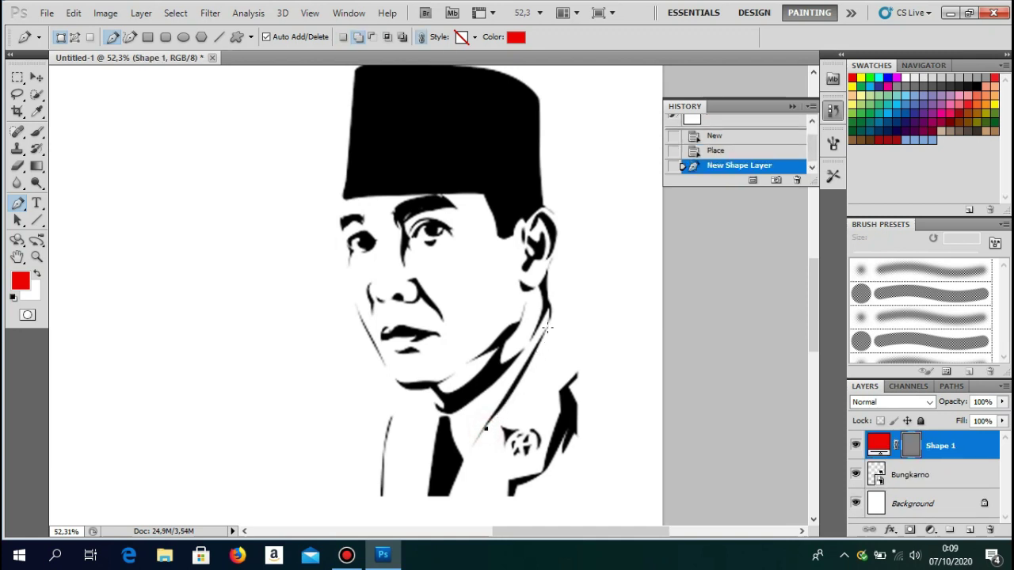
{"action": "left_click", "coordinate": [547, 325]}
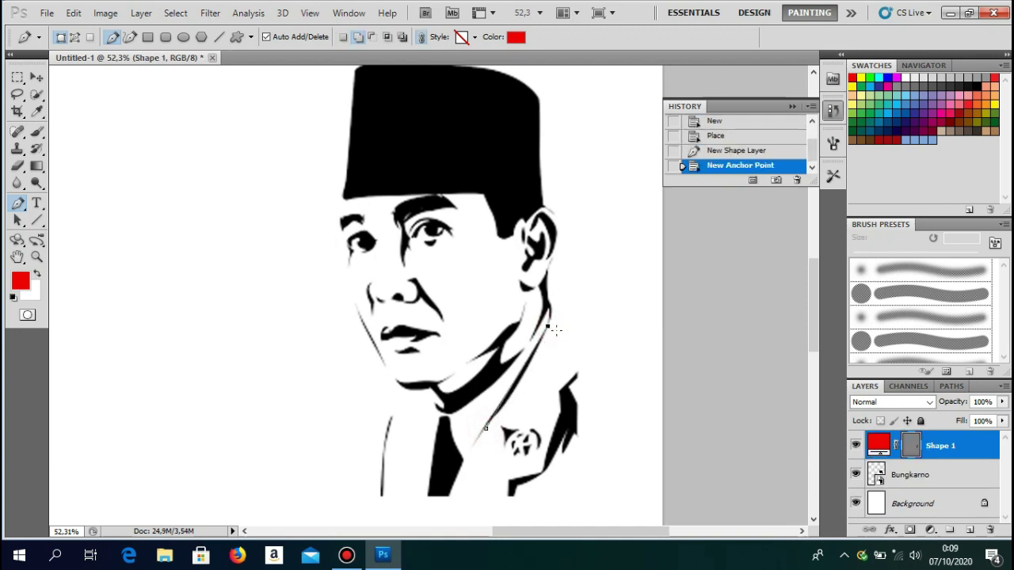
{"action": "left_click", "coordinate": [570, 363]}
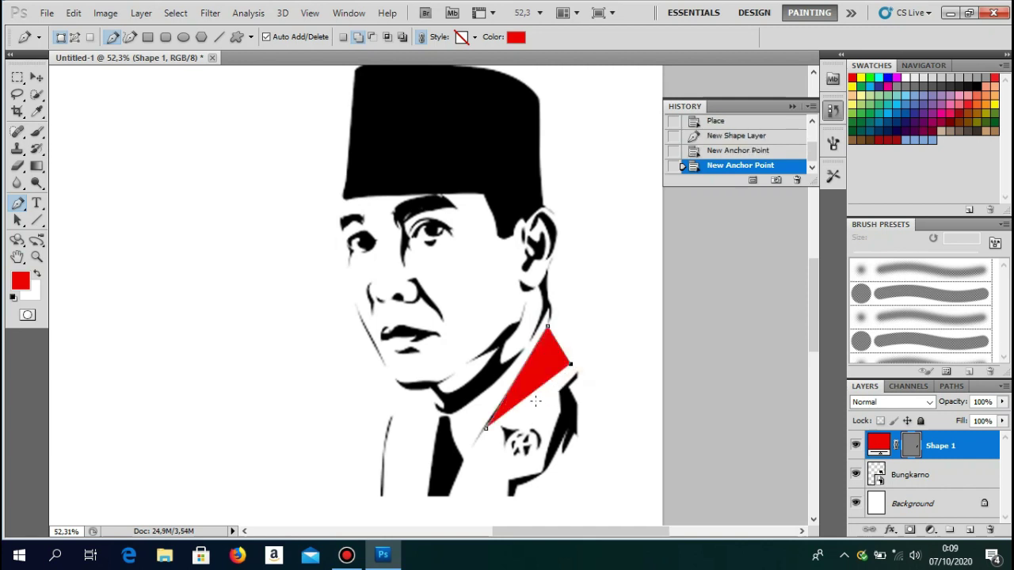
{"action": "left_click", "coordinate": [537, 381]}
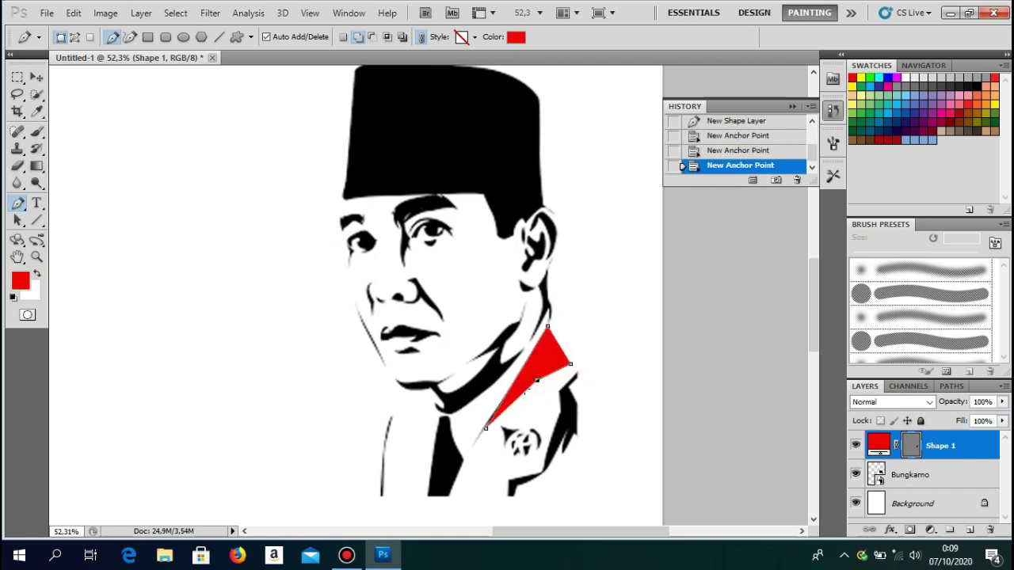
{"action": "left_click", "coordinate": [530, 377]}
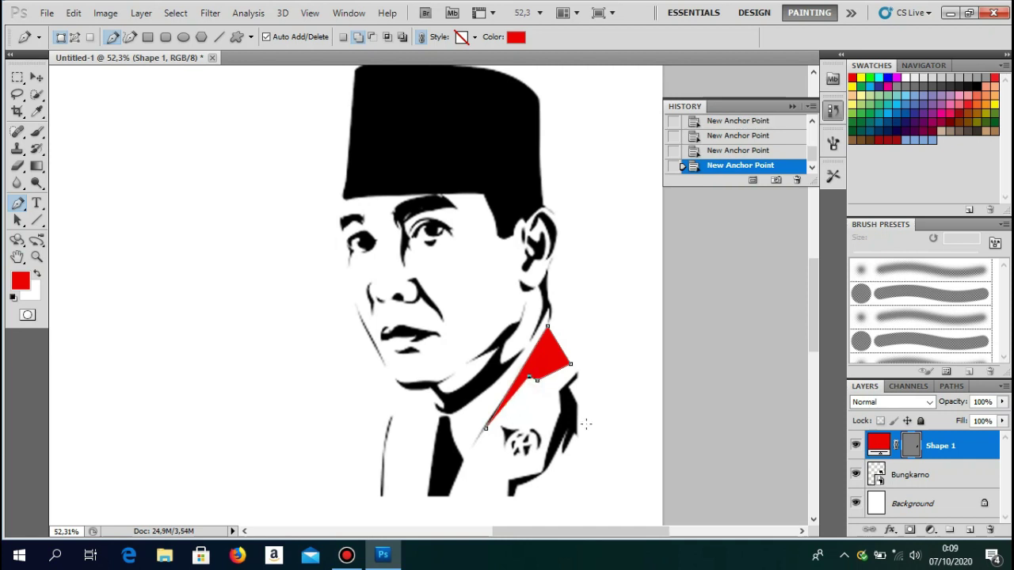
{"action": "key", "text": "Return"}
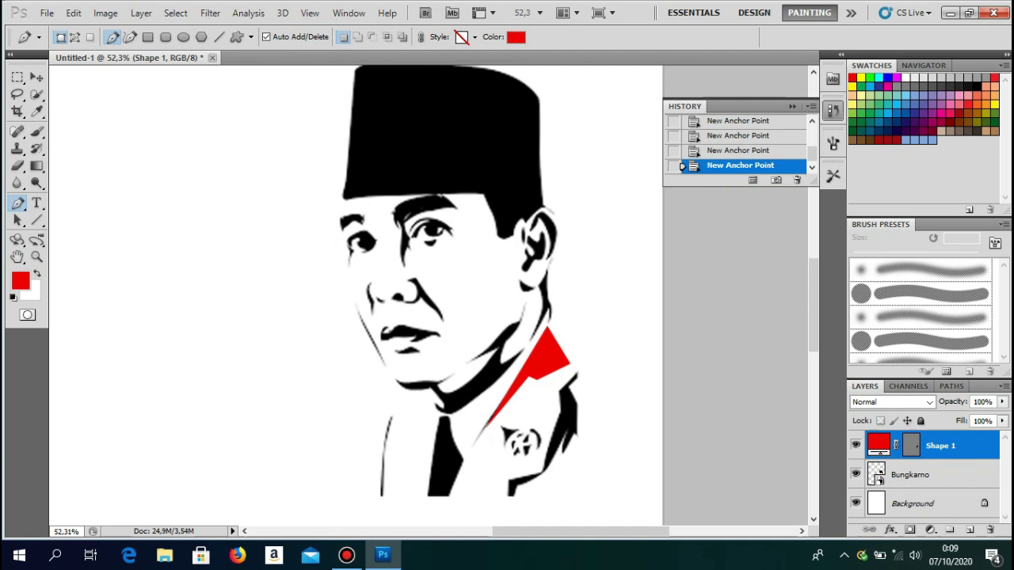
{"action": "left_click", "coordinate": [986, 104]}
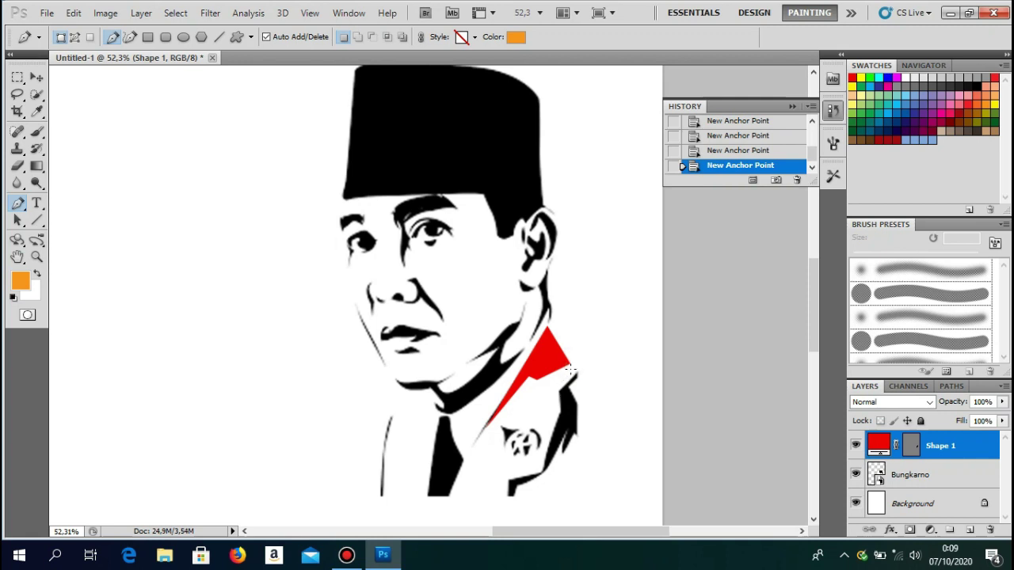
Step: Draw the four-corner orange Shape 2 from the red shape's tip down to its lower tip
{"action": "left_click", "coordinate": [571, 364]}
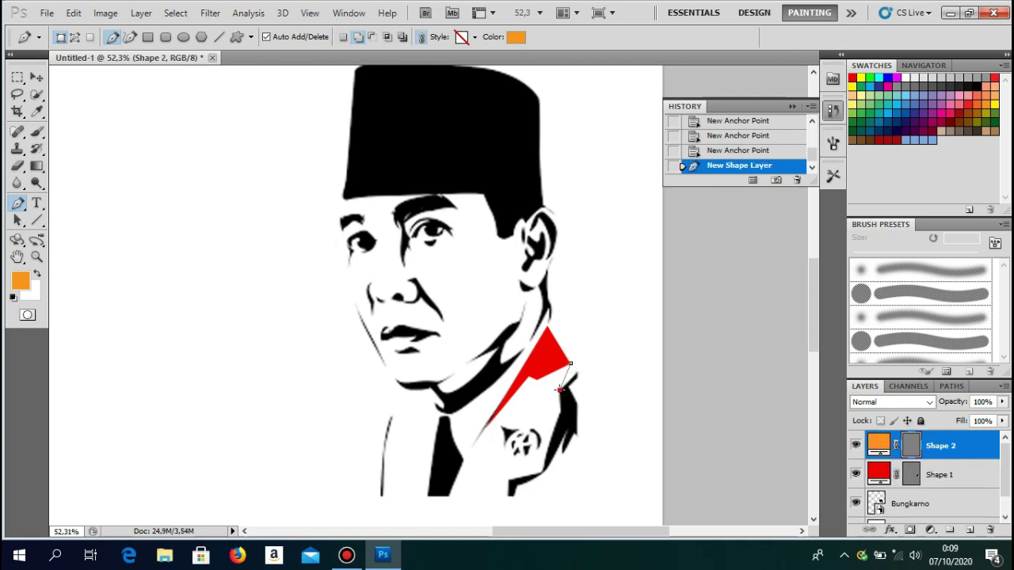
{"action": "left_click", "coordinate": [560, 391]}
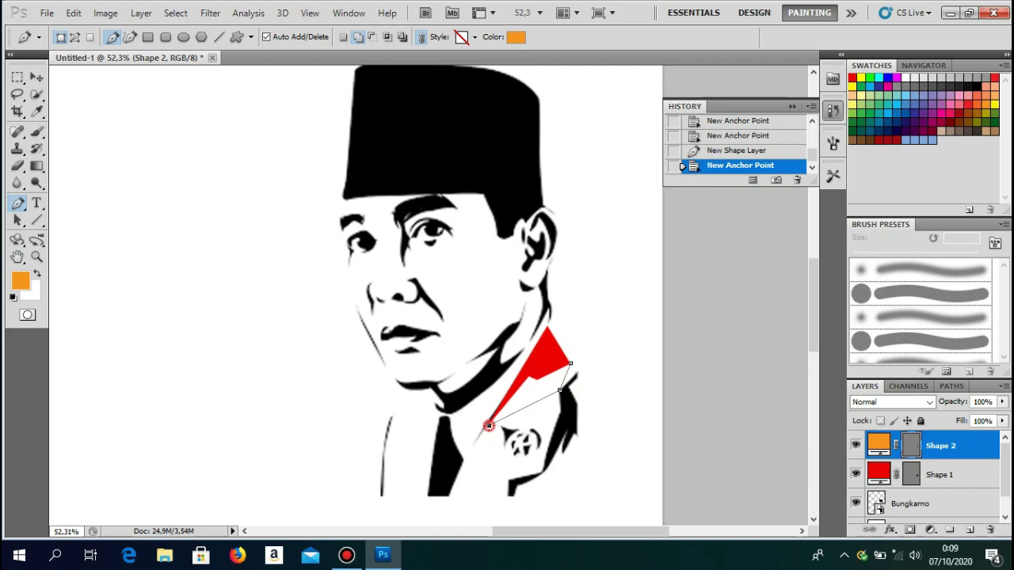
{"action": "left_click", "coordinate": [489, 425]}
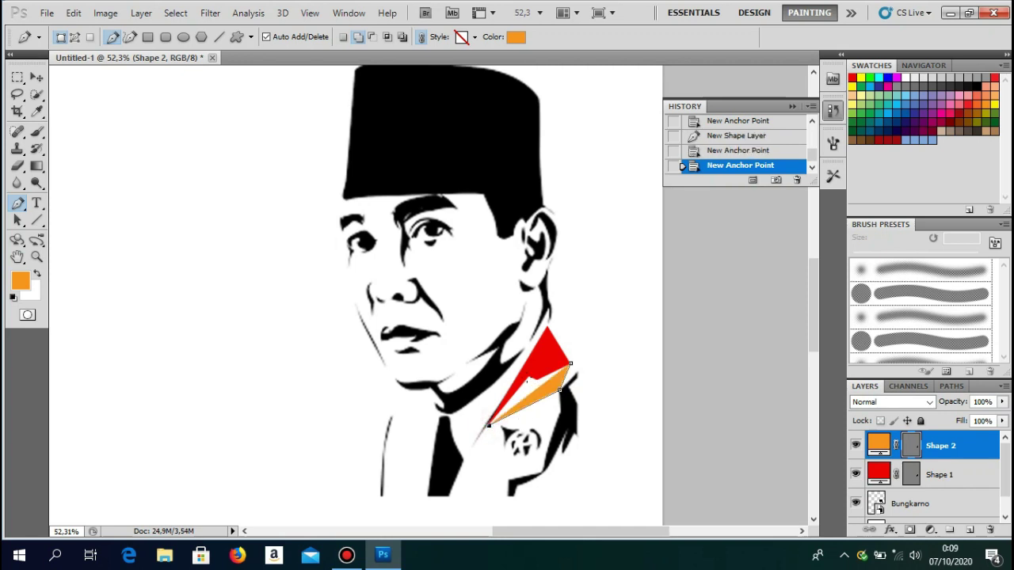
{"action": "left_click", "coordinate": [525, 377]}
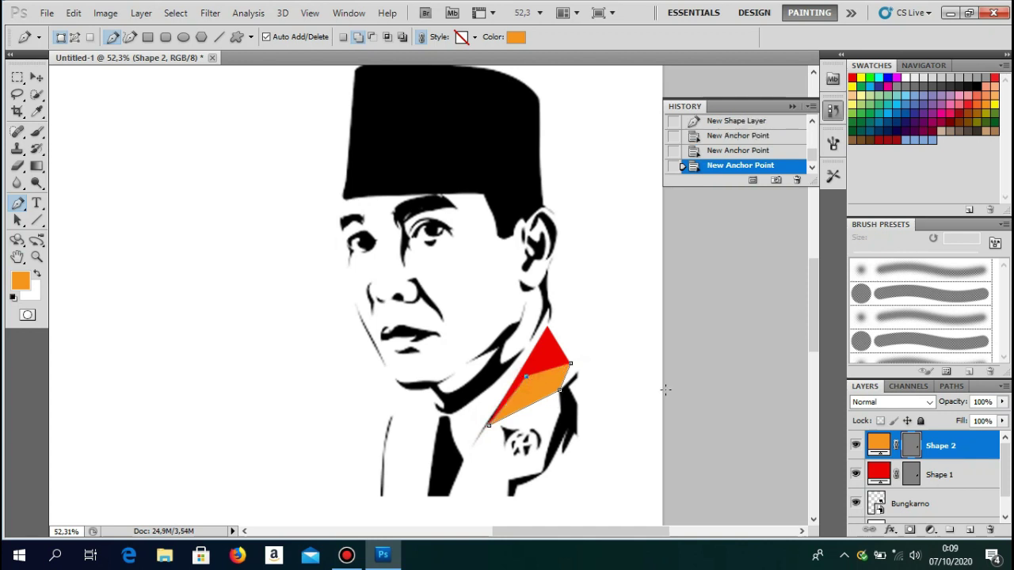
{"action": "key", "text": "Return"}
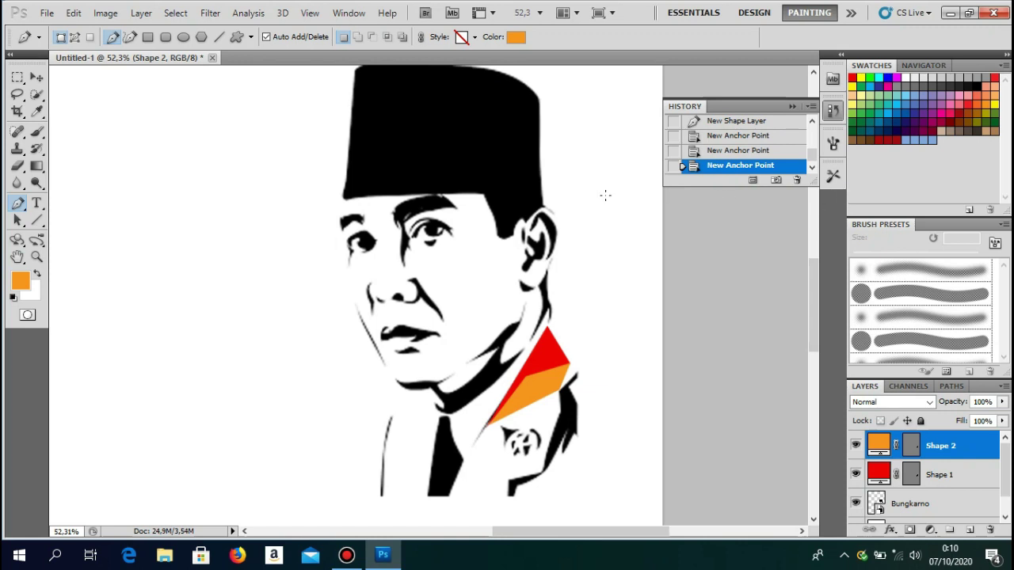
{"action": "scroll", "coordinate": [607, 203], "scroll_direction": "up", "scroll_amount": 1}
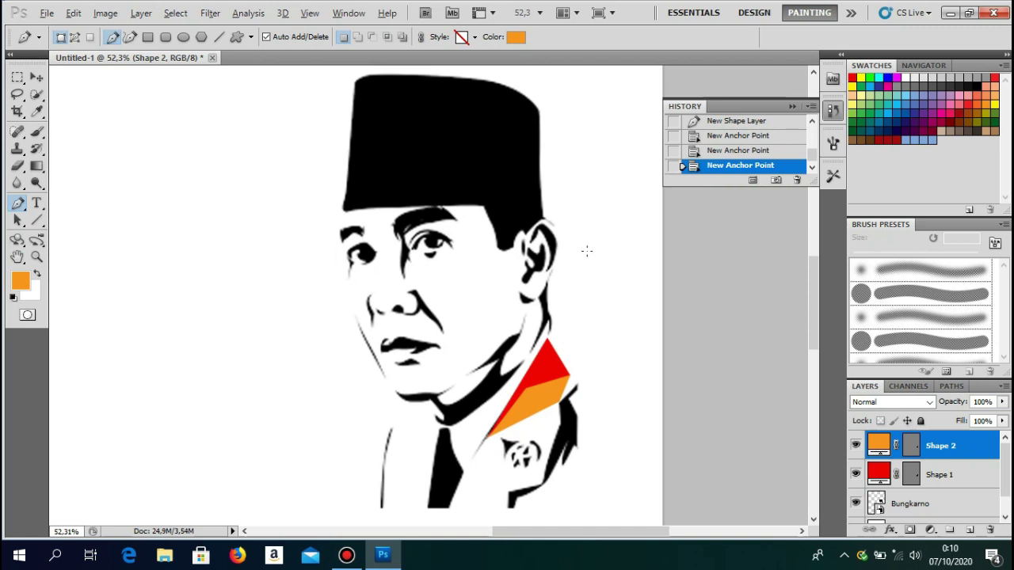
{"action": "key", "text": "alt"}
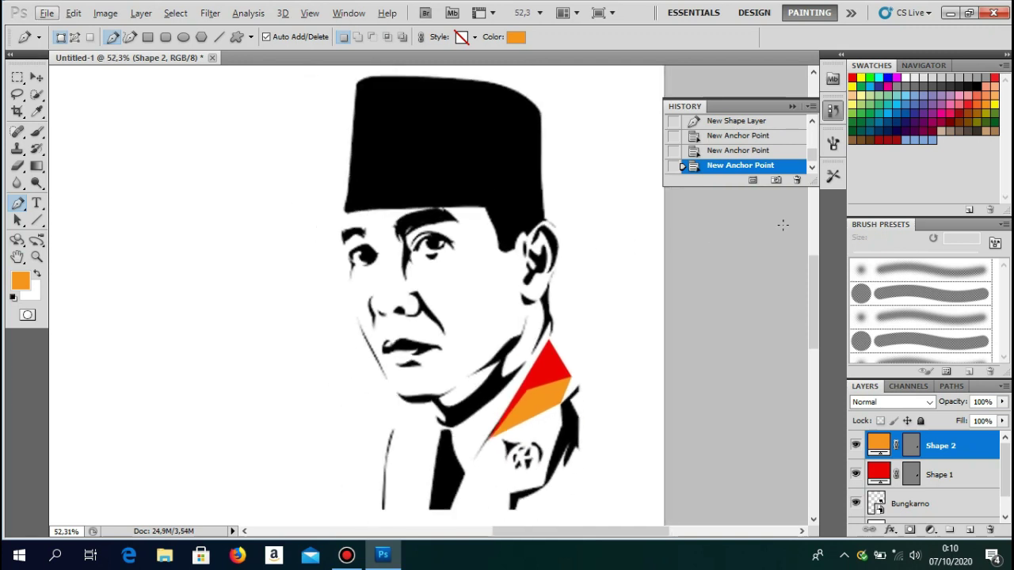
Step: Choose purple and outline the fez's right side, top edge and left side
{"action": "left_click", "coordinate": [923, 119]}
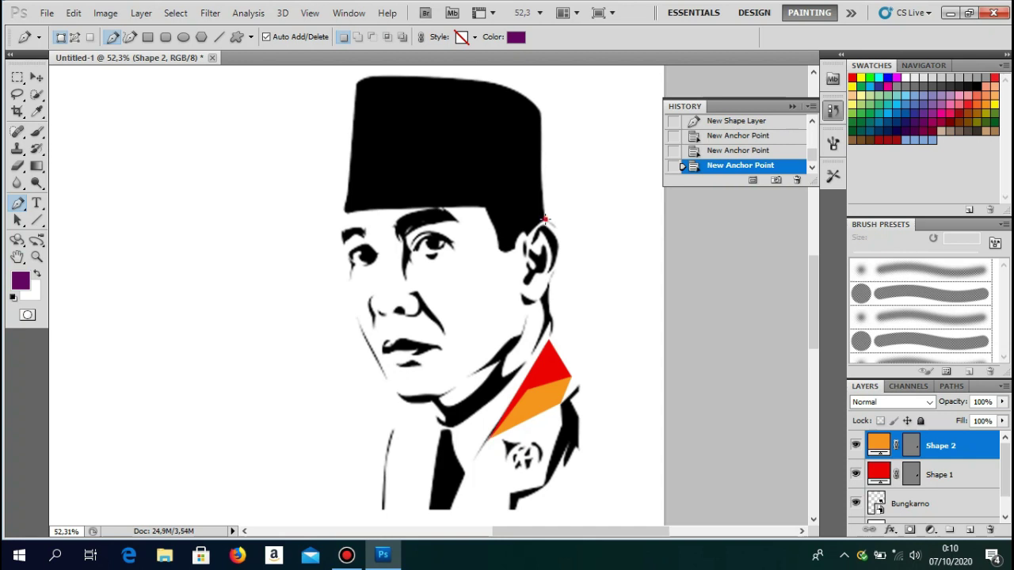
{"action": "left_click", "coordinate": [543, 219]}
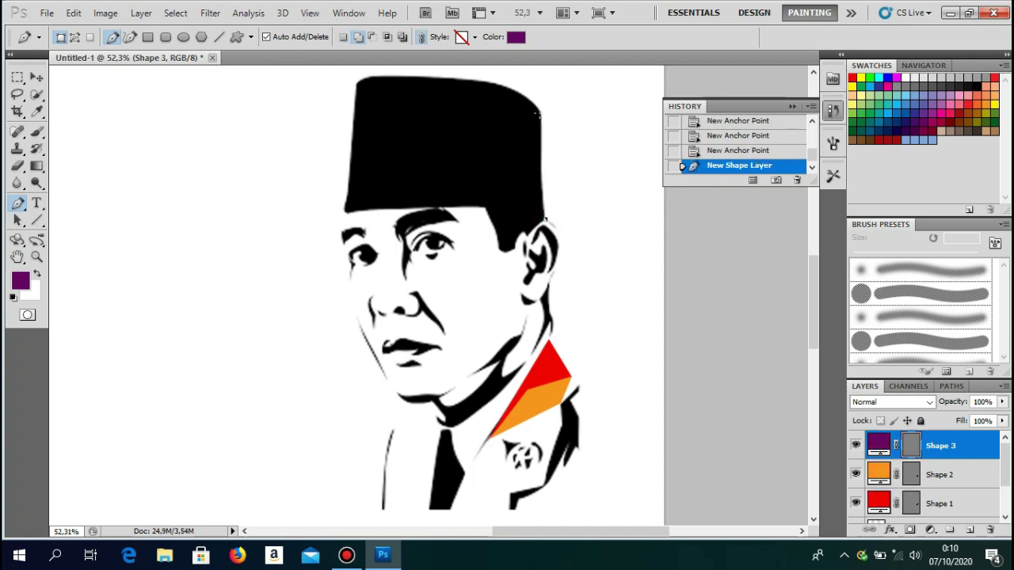
{"action": "left_click", "coordinate": [543, 112]}
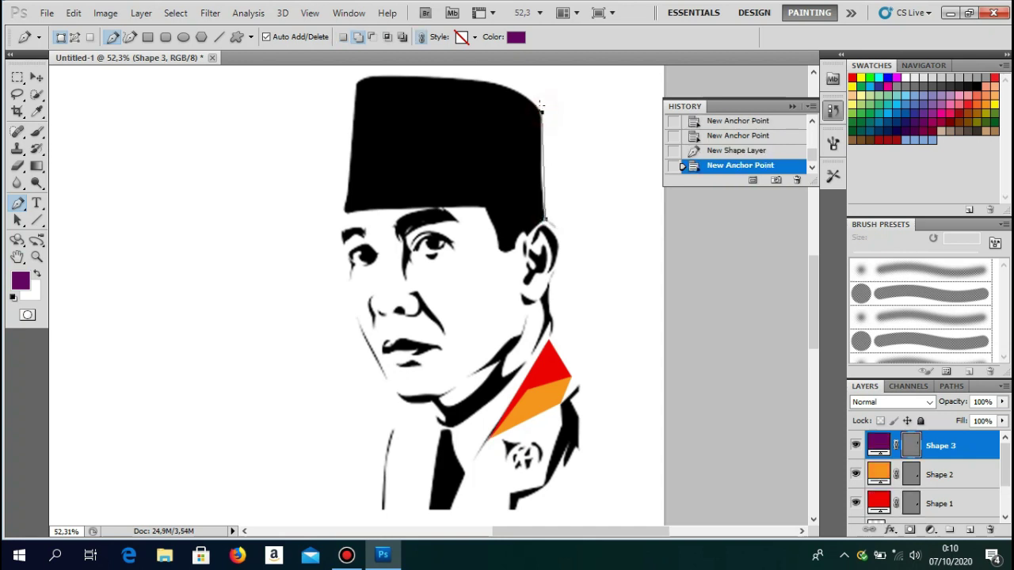
{"action": "left_click", "coordinate": [486, 80]}
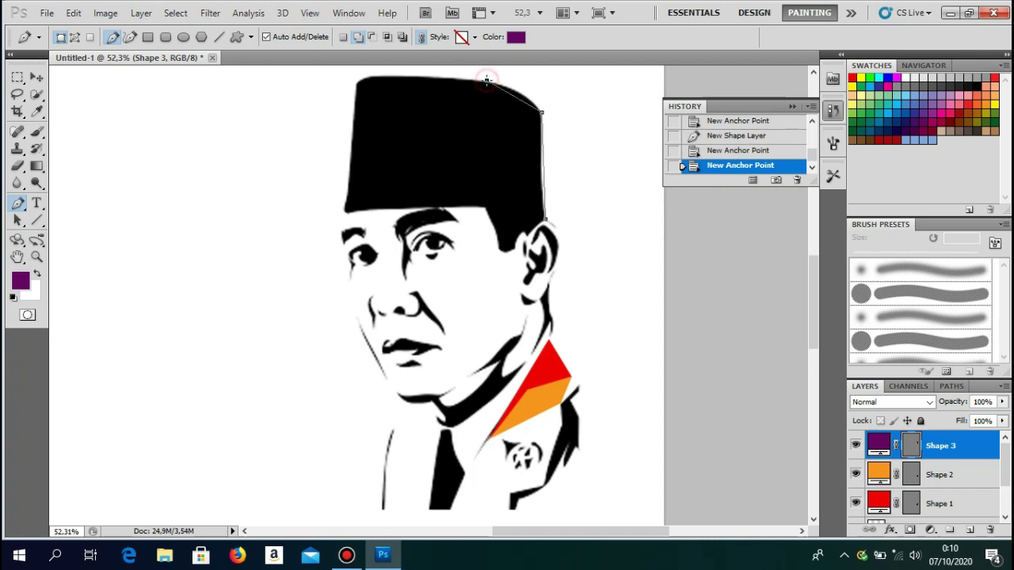
{"action": "left_click", "coordinate": [432, 79]}
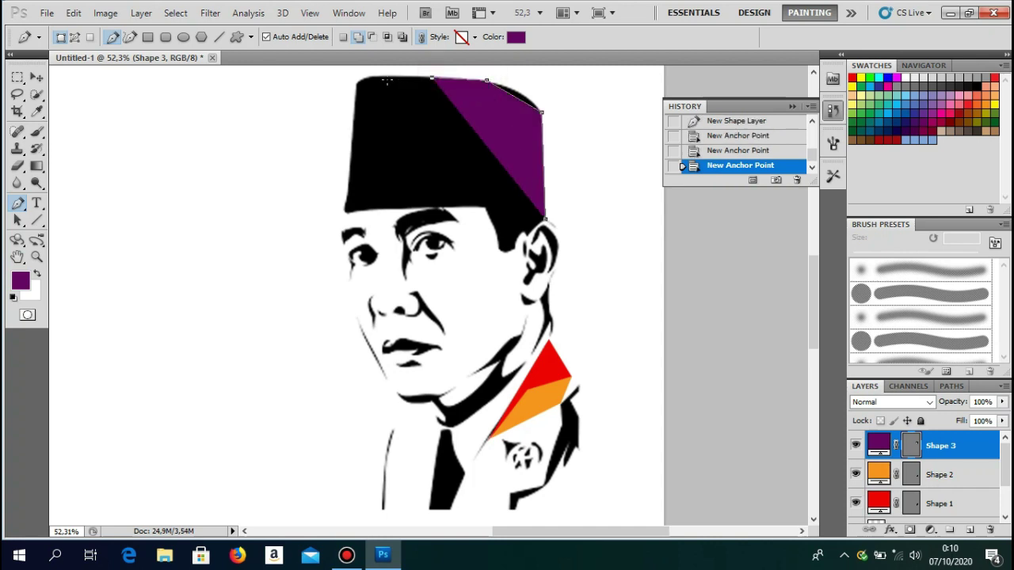
{"action": "left_click", "coordinate": [386, 77]}
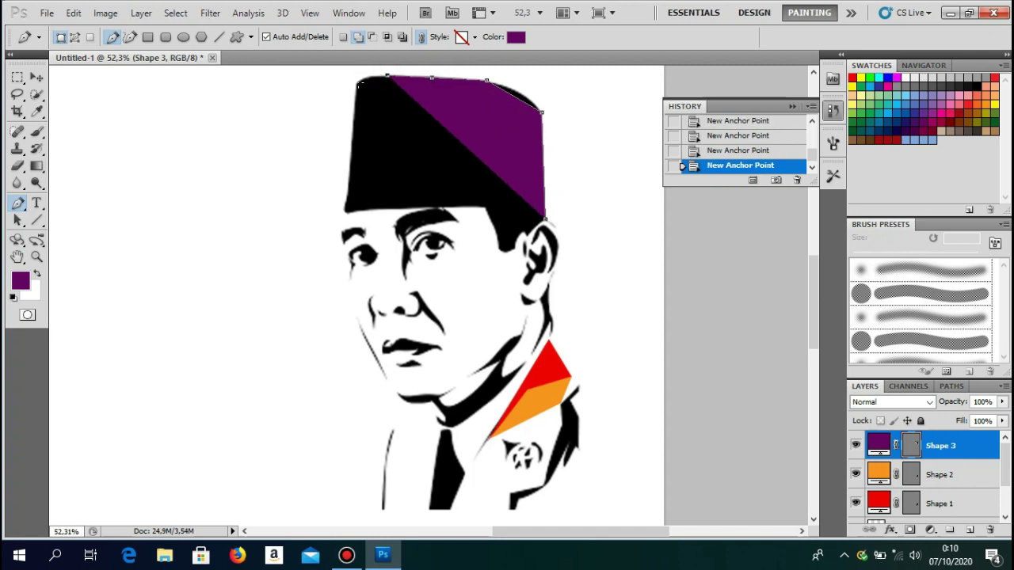
{"action": "left_click", "coordinate": [359, 82]}
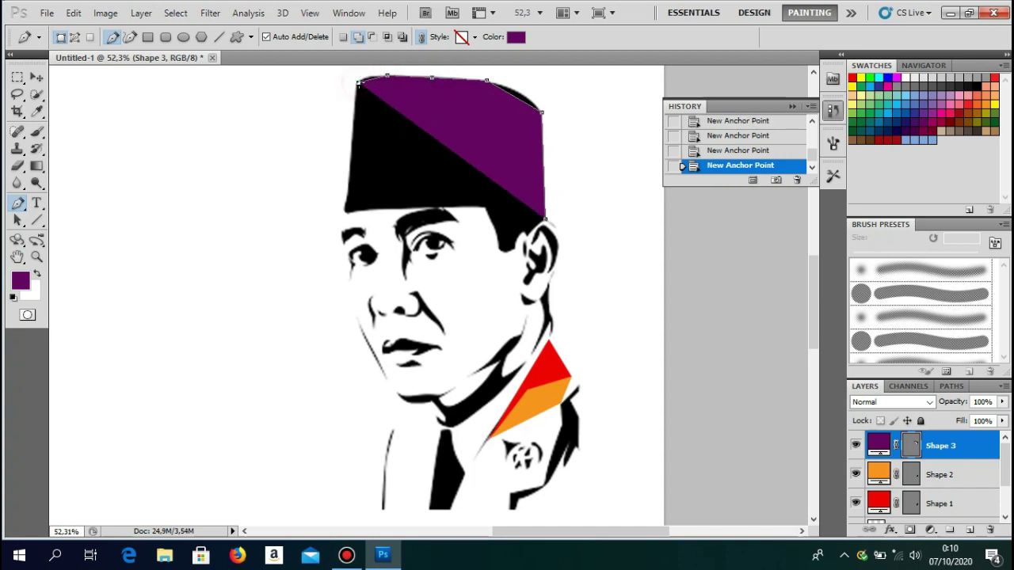
{"action": "left_click", "coordinate": [353, 124]}
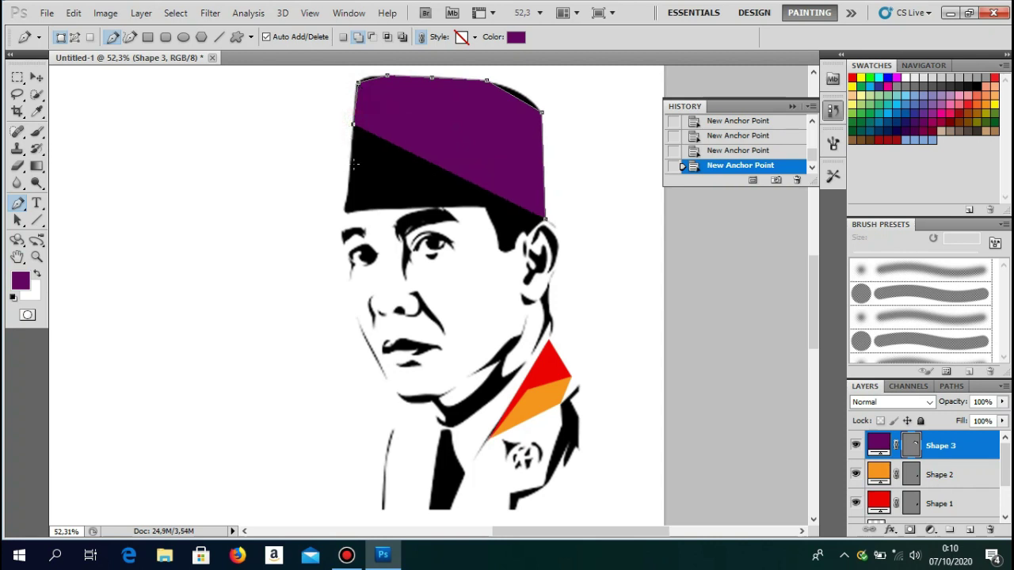
{"action": "left_click", "coordinate": [351, 164]}
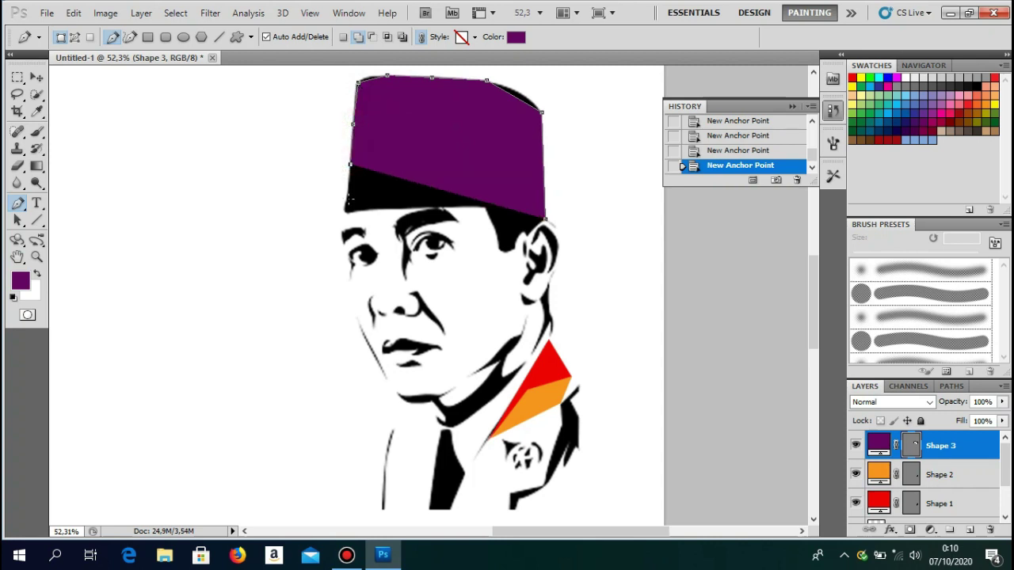
{"action": "left_click", "coordinate": [346, 206]}
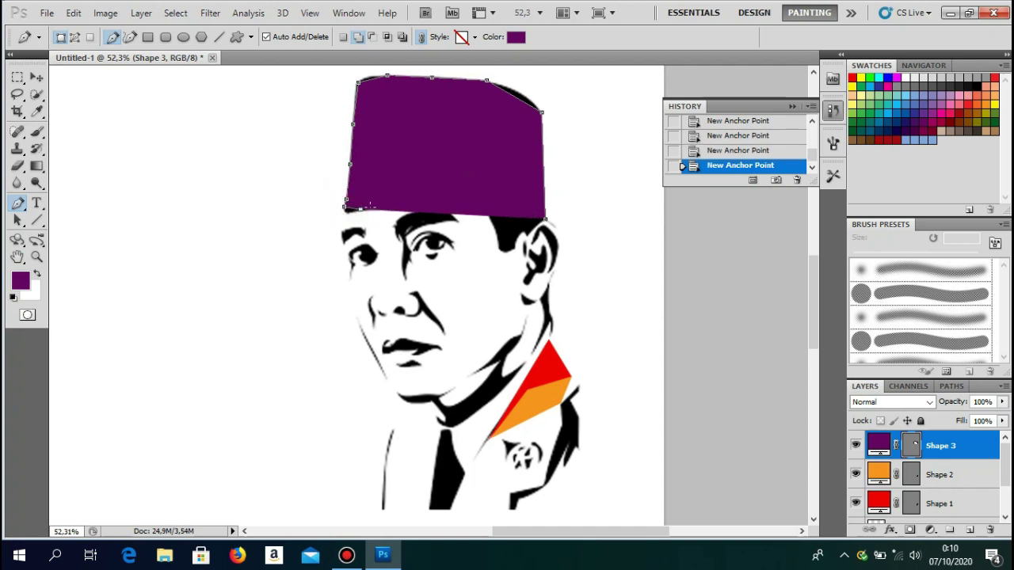
Step: Trace the hat's lower edge along the hairline, removing a stray anchor and the notch
{"action": "left_click", "coordinate": [349, 211]}
{"action": "left_click", "coordinate": [384, 206]}
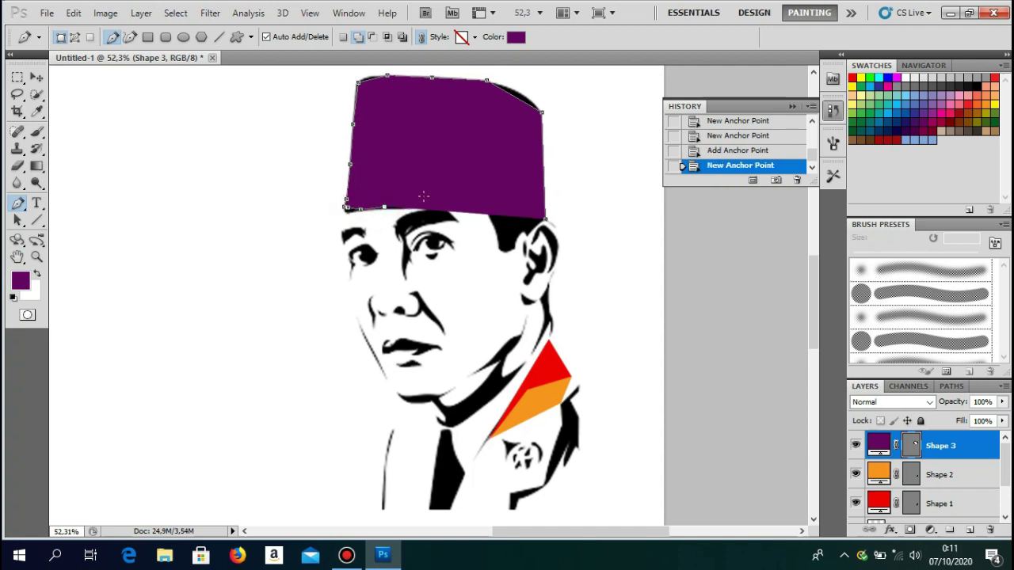
{"action": "left_click", "coordinate": [426, 192]}
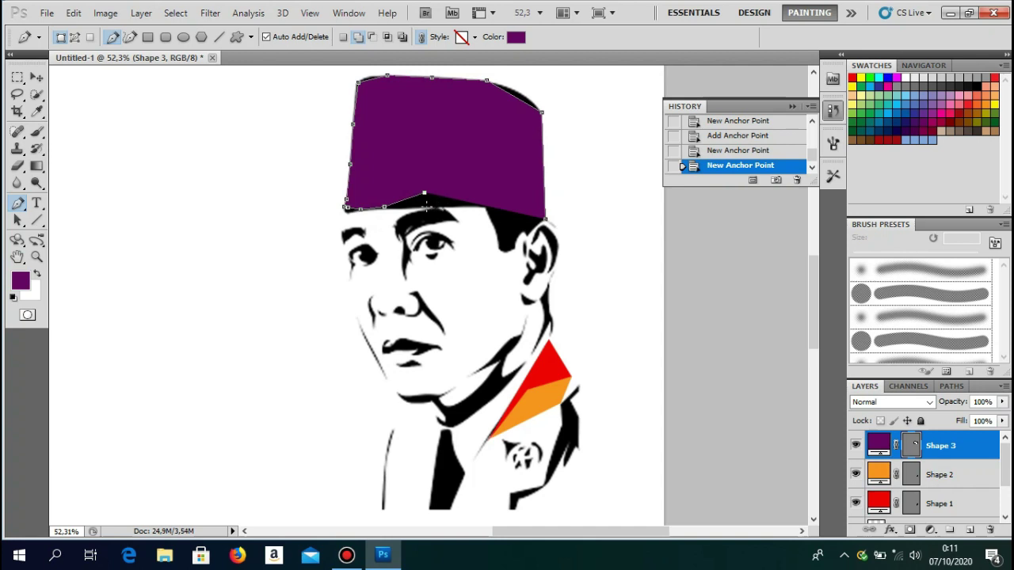
{"action": "left_click", "coordinate": [424, 207]}
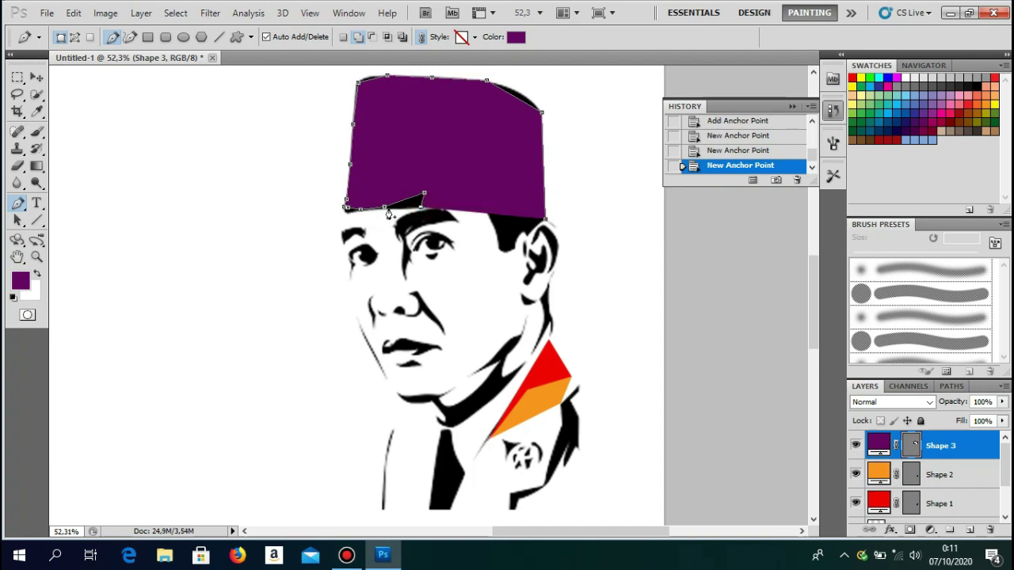
{"action": "left_click", "coordinate": [384, 208]}
{"action": "left_click", "coordinate": [422, 207]}
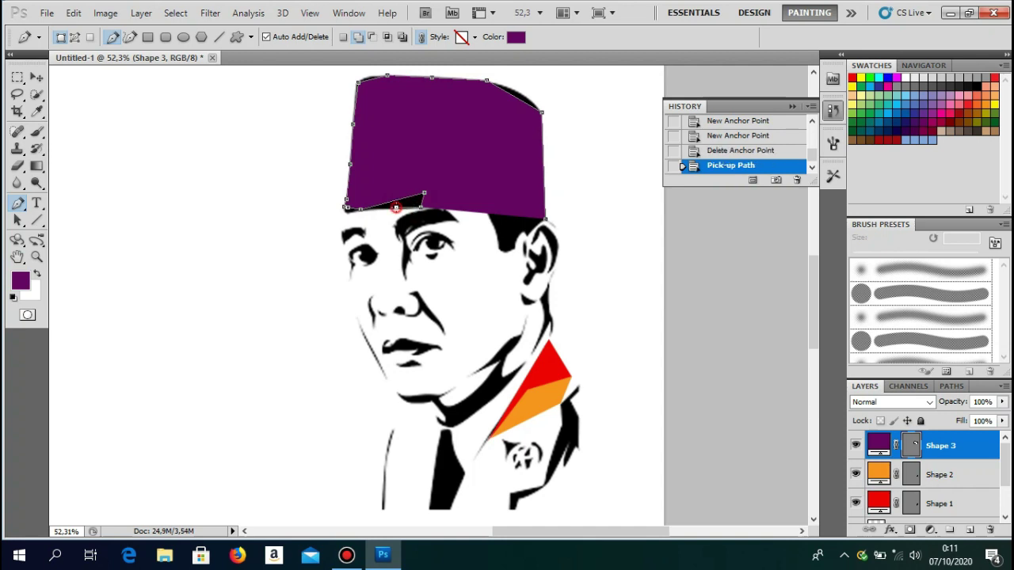
{"action": "left_click", "coordinate": [397, 204]}
{"action": "left_click", "coordinate": [383, 208]}
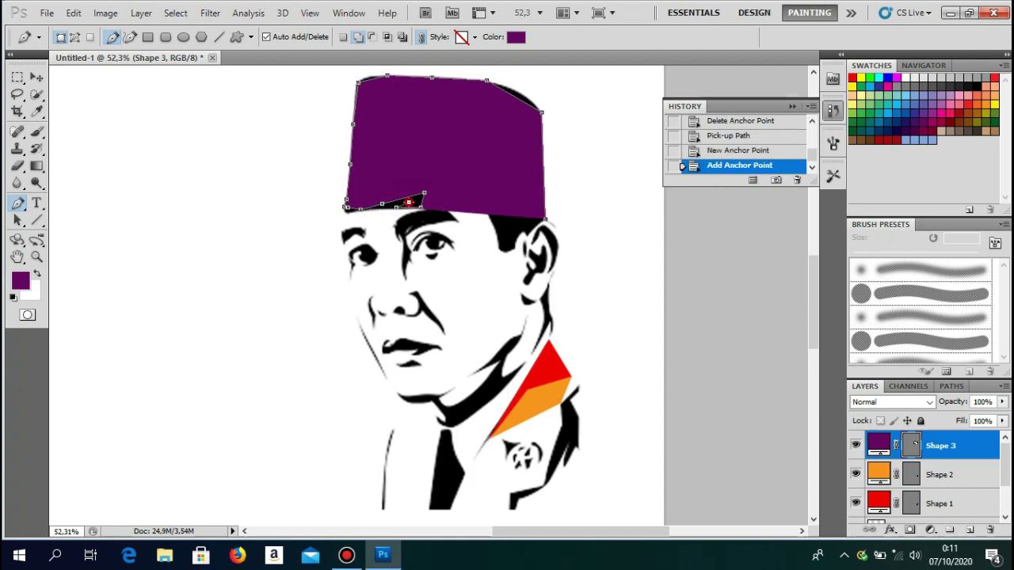
{"action": "left_click", "coordinate": [411, 203]}
{"action": "left_click", "coordinate": [424, 194]}
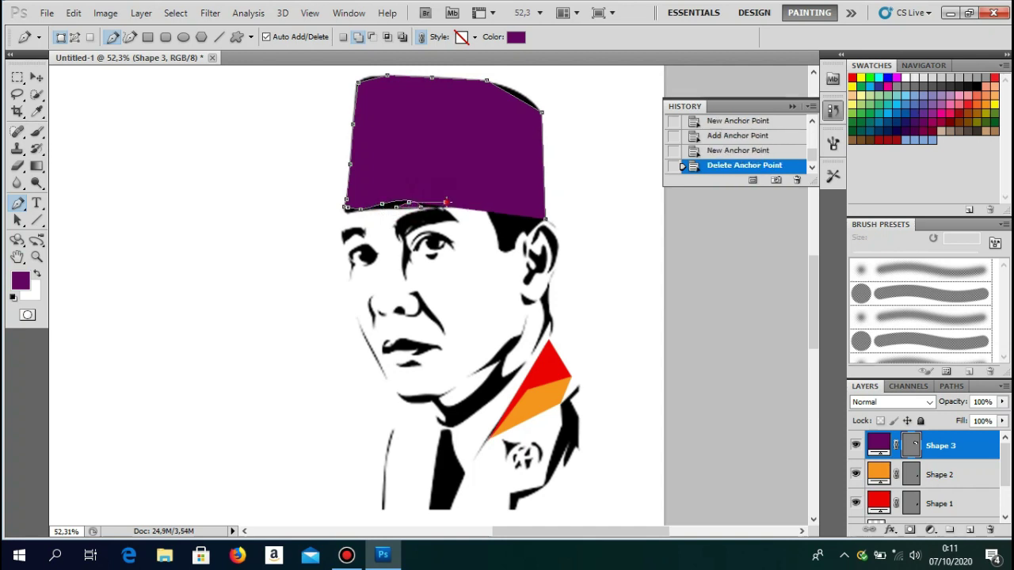
Step: Continue the outline down the side of the head and close the purple Shape 3
{"action": "left_click", "coordinate": [445, 202]}
{"action": "left_click", "coordinate": [465, 199]}
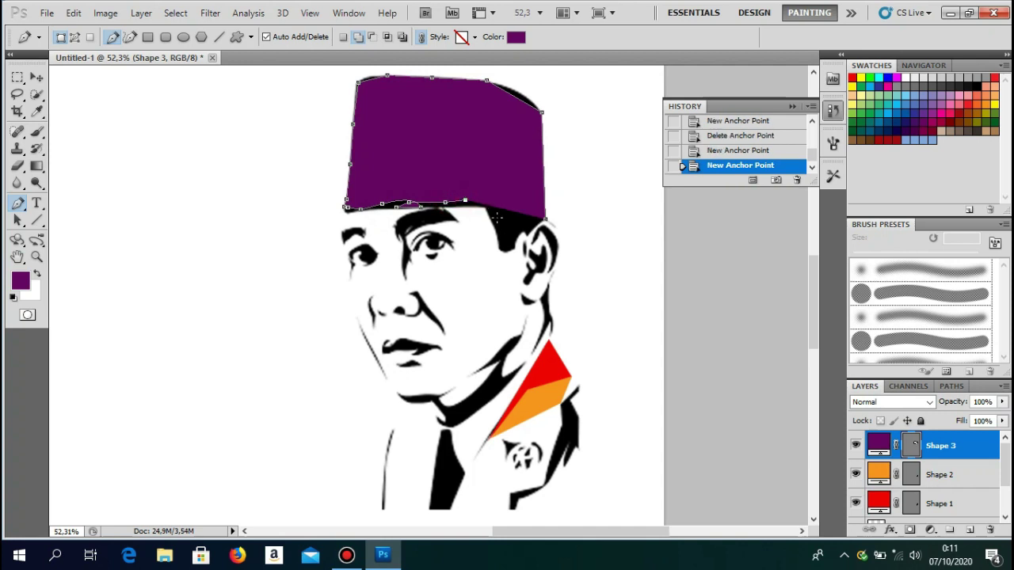
{"action": "left_click", "coordinate": [484, 211]}
{"action": "left_click", "coordinate": [499, 232]}
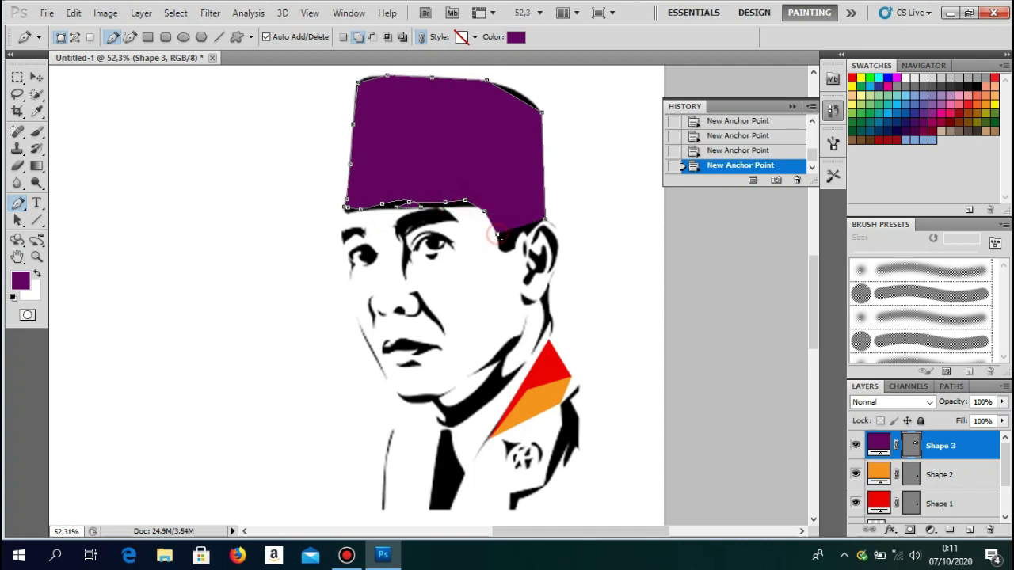
{"action": "left_click", "coordinate": [499, 256]}
{"action": "left_click", "coordinate": [546, 222]}
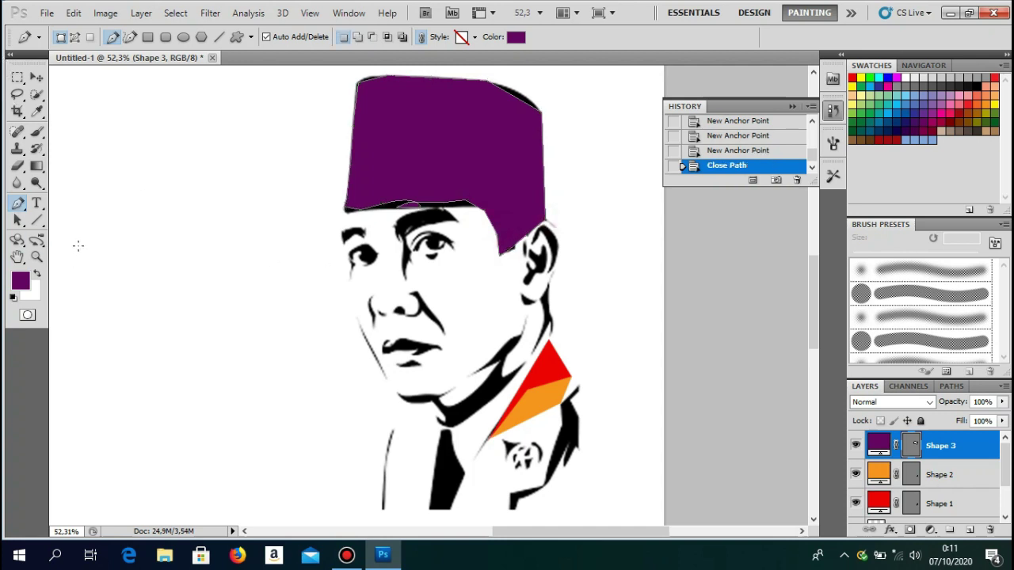
Step: Finish the fez, then trace an orange Shape 4 facet from the ear down the jaw
{"action": "key", "text": "Return"}
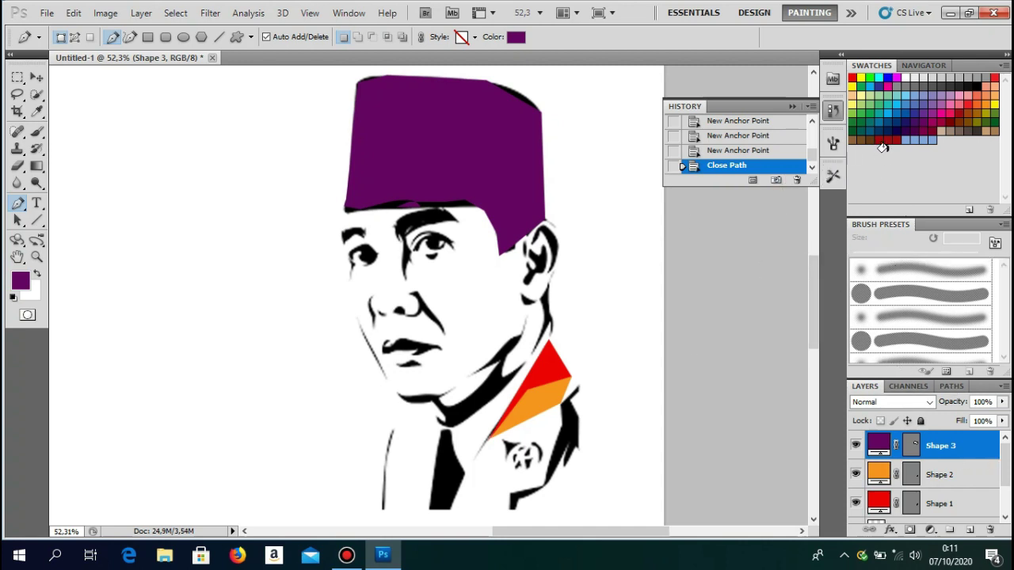
{"action": "left_click", "coordinate": [983, 98]}
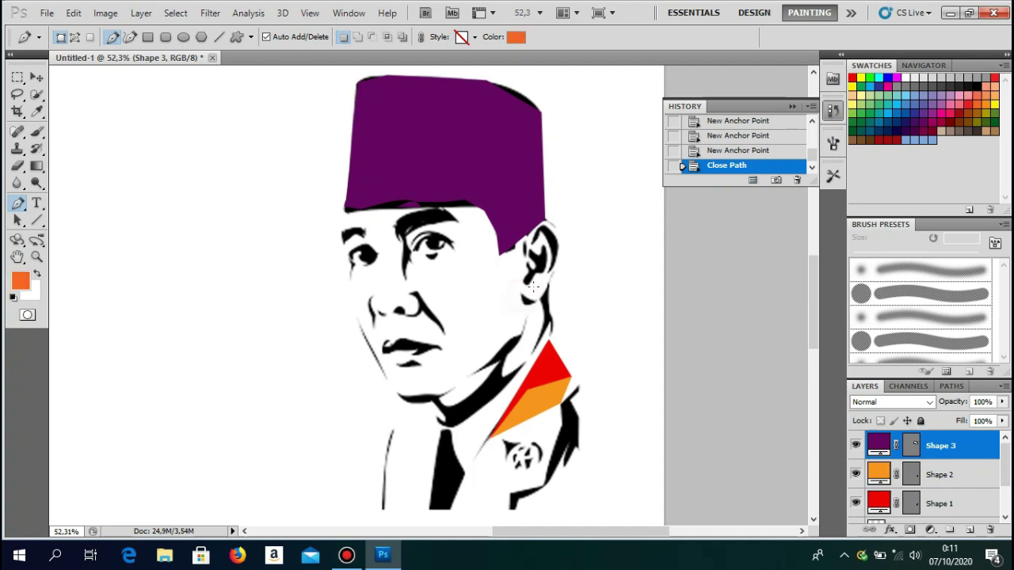
{"action": "left_click", "coordinate": [523, 297]}
{"action": "left_click", "coordinate": [548, 270]}
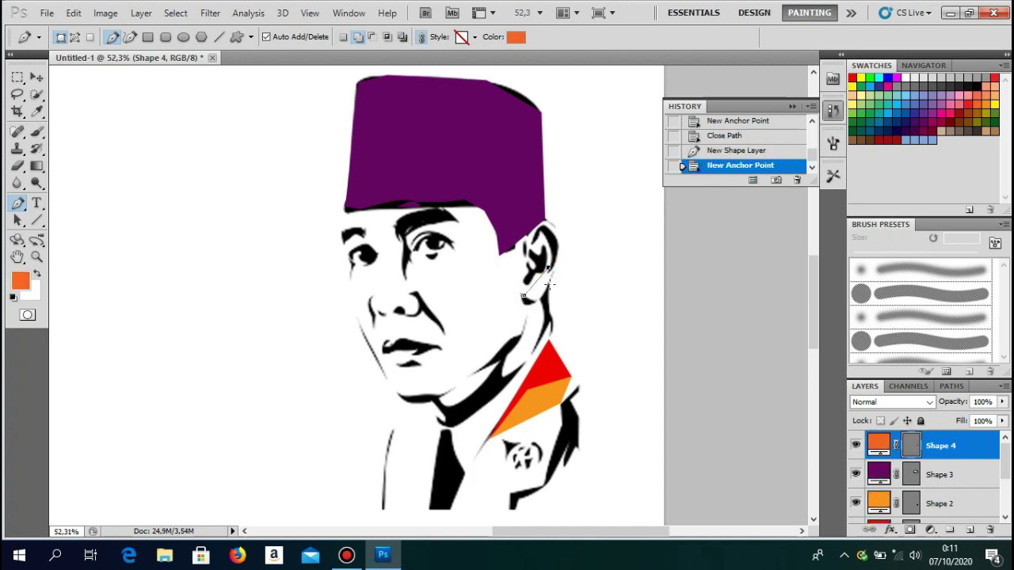
{"action": "left_click", "coordinate": [549, 284]}
{"action": "left_click", "coordinate": [536, 302]}
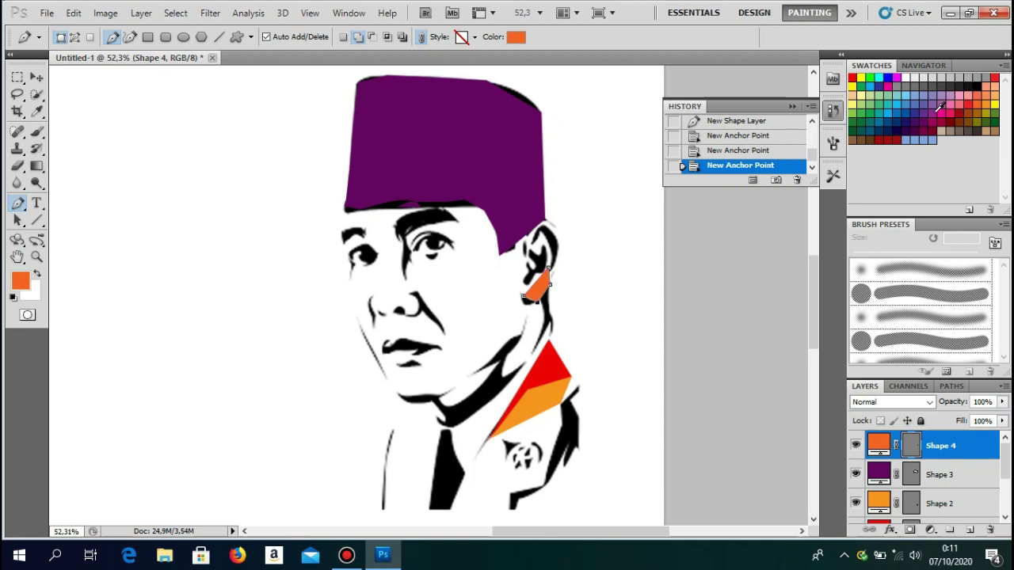
{"action": "left_click", "coordinate": [935, 112]}
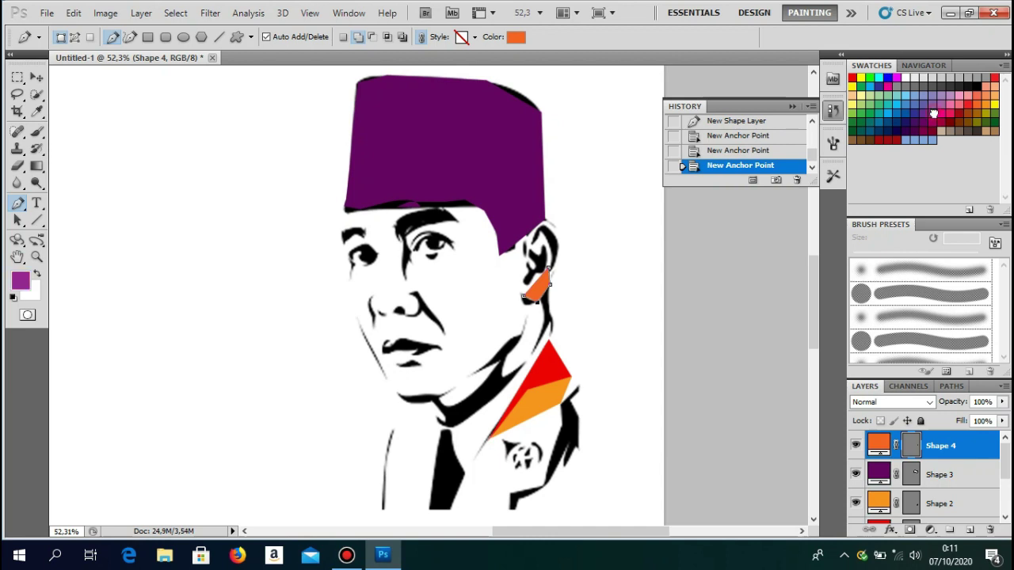
{"action": "left_click", "coordinate": [515, 334]}
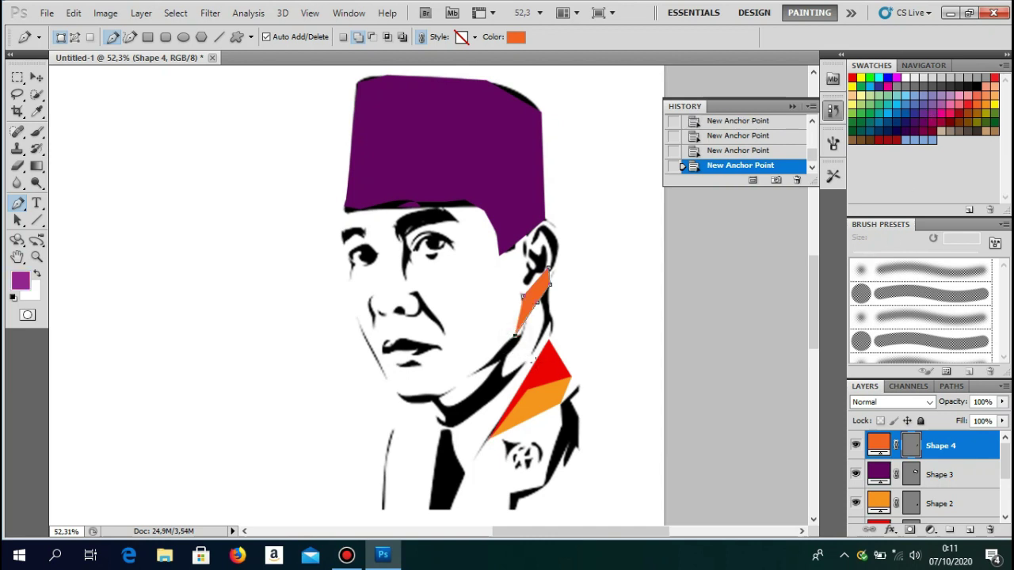
Step: Close a small purple triangle at the jaw below the orange facet
{"action": "key", "text": "Return"}
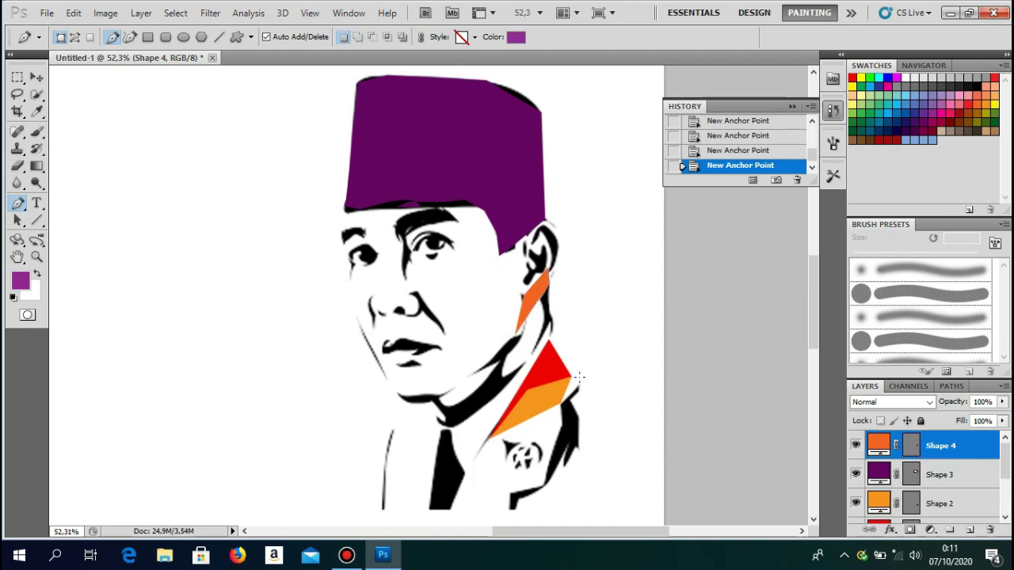
{"action": "left_click", "coordinate": [515, 340]}
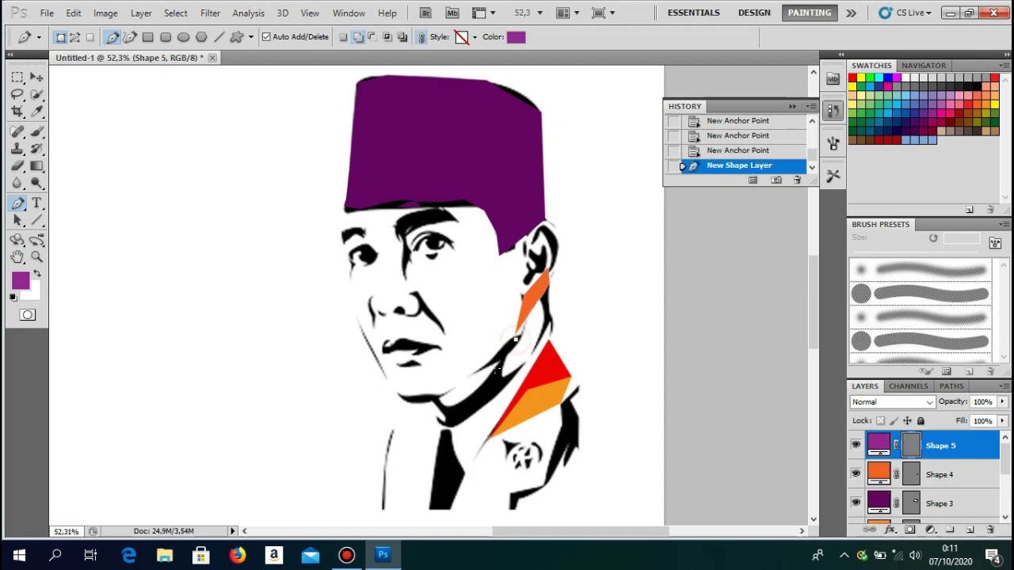
{"action": "left_click", "coordinate": [497, 377]}
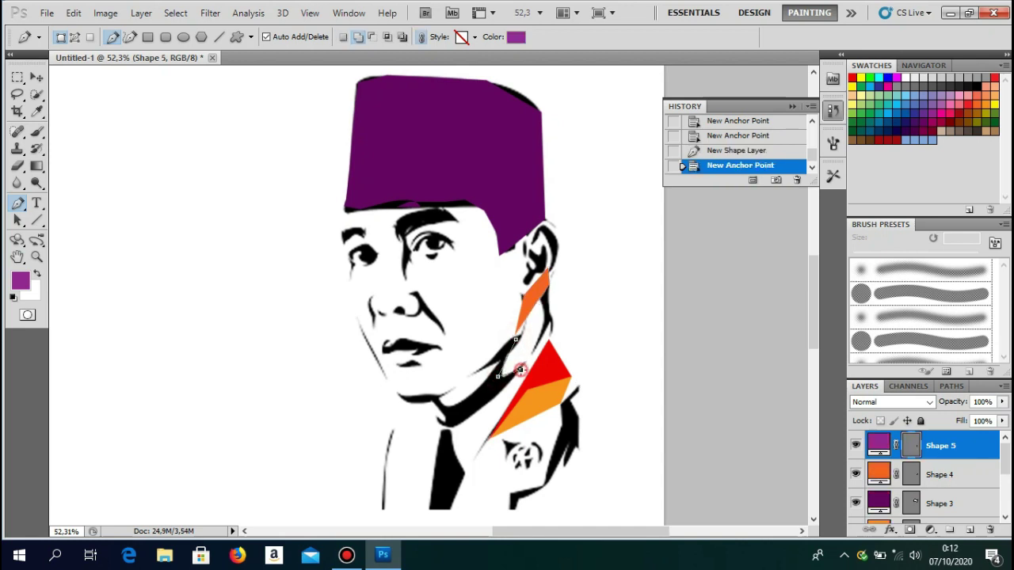
{"action": "left_click", "coordinate": [521, 369]}
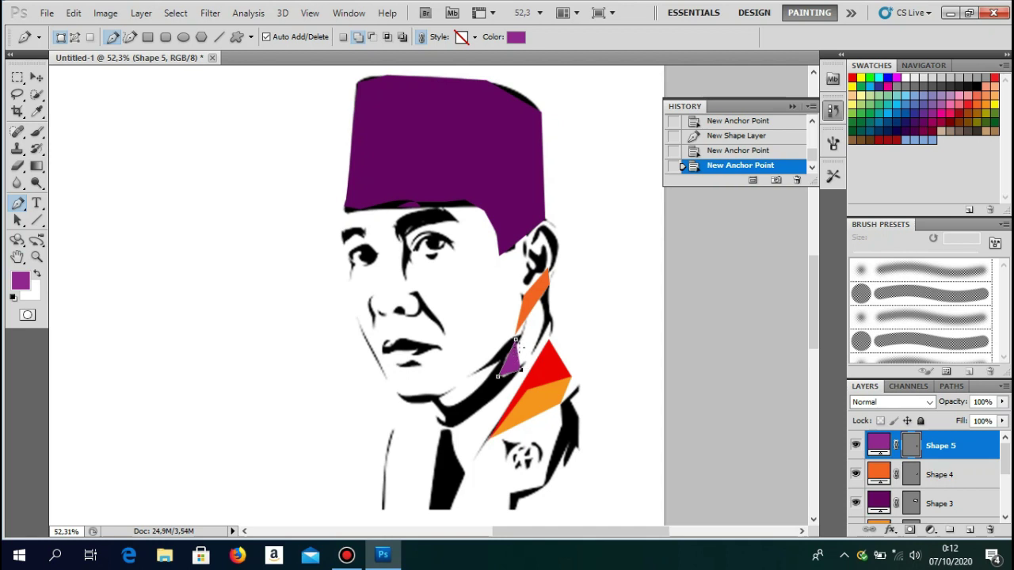
{"action": "left_click", "coordinate": [517, 346]}
Step: Draw a purple strip along the chin toward the collar, straightening its edge
{"action": "left_click", "coordinate": [516, 339]}
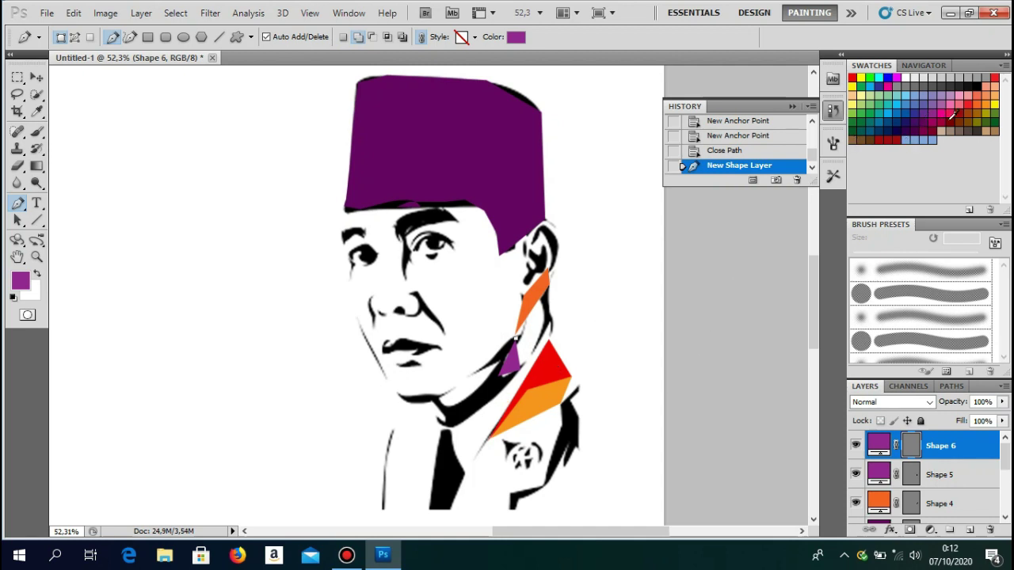
{"action": "left_click", "coordinate": [995, 94]}
{"action": "left_click_drag", "start_coordinate": [515, 339], "coordinate": [492, 365]}
{"action": "left_click", "coordinate": [446, 394]}
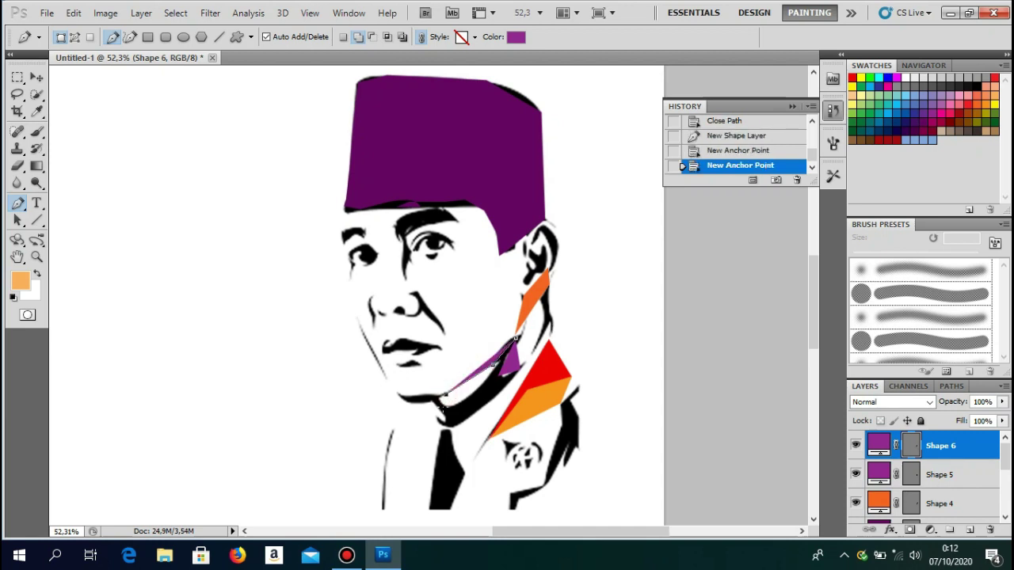
{"action": "left_click", "coordinate": [441, 405]}
{"action": "left_click", "coordinate": [492, 366]}
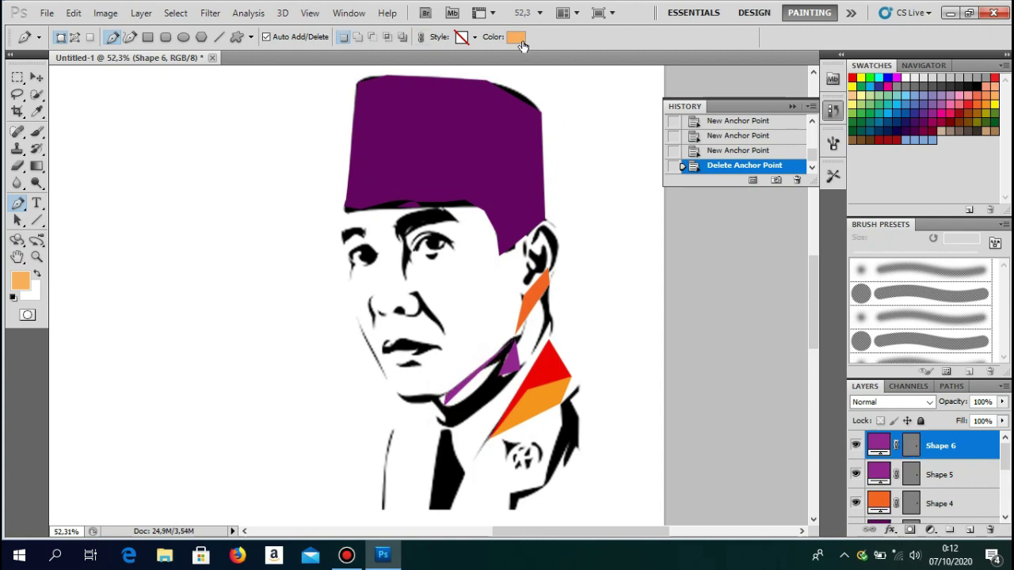
{"action": "left_click", "coordinate": [516, 37]}
Step: Set the shape colour to f78810 and draw an orange strip below the purple chin strip
{"action": "left_click", "coordinate": [480, 151]}
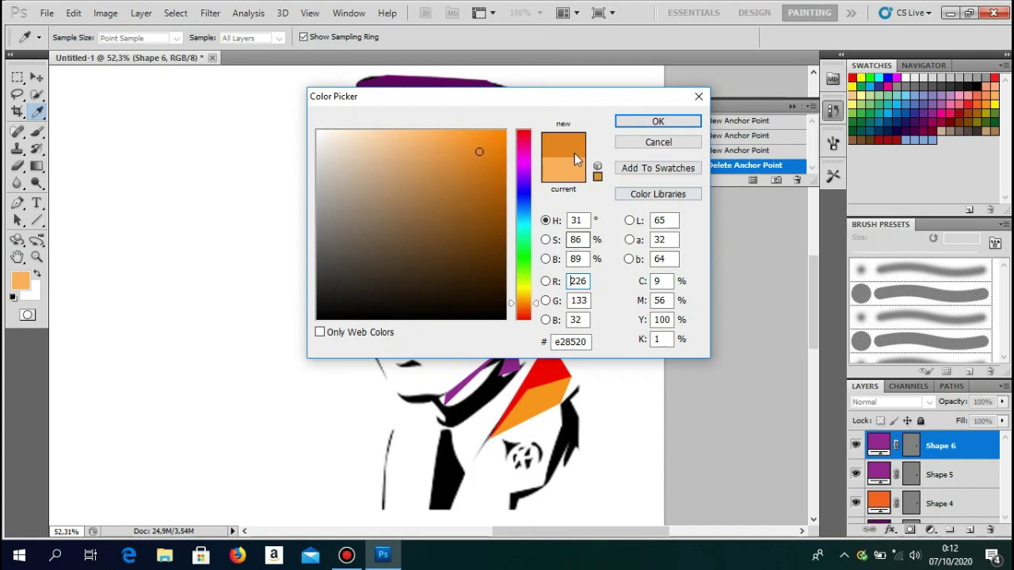
{"action": "left_click", "coordinate": [493, 137]}
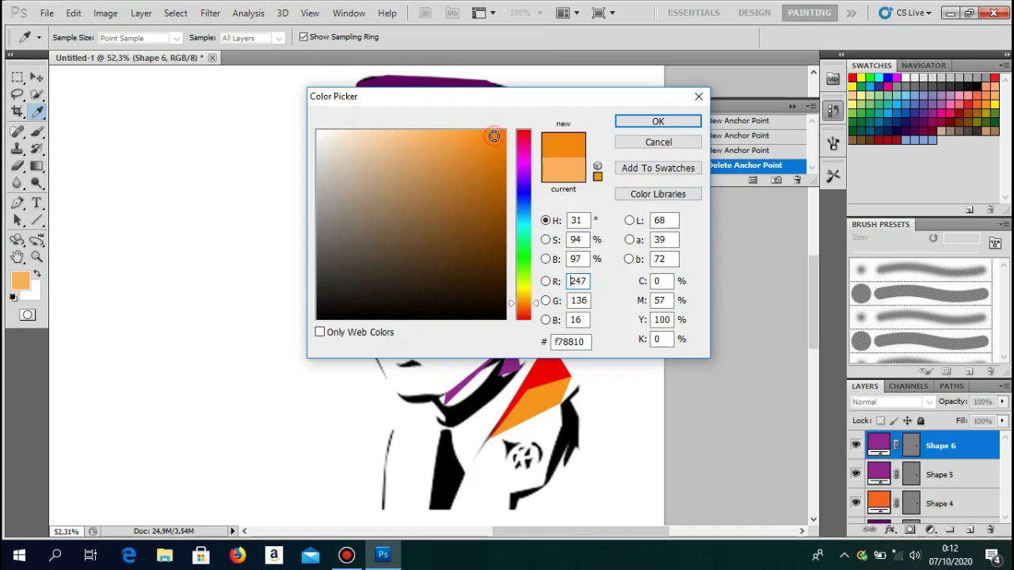
{"action": "left_click", "coordinate": [648, 123]}
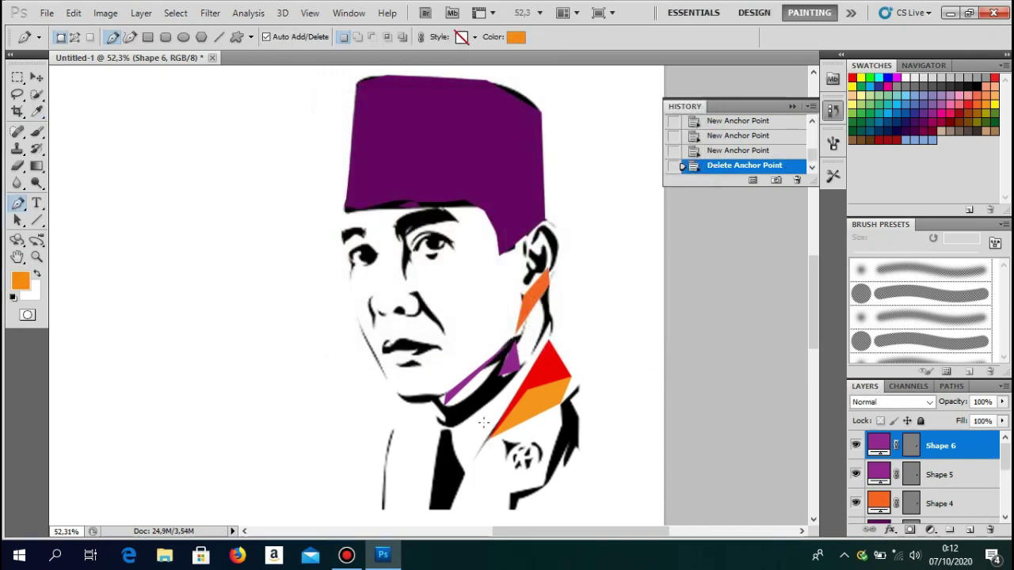
{"action": "left_click", "coordinate": [460, 420]}
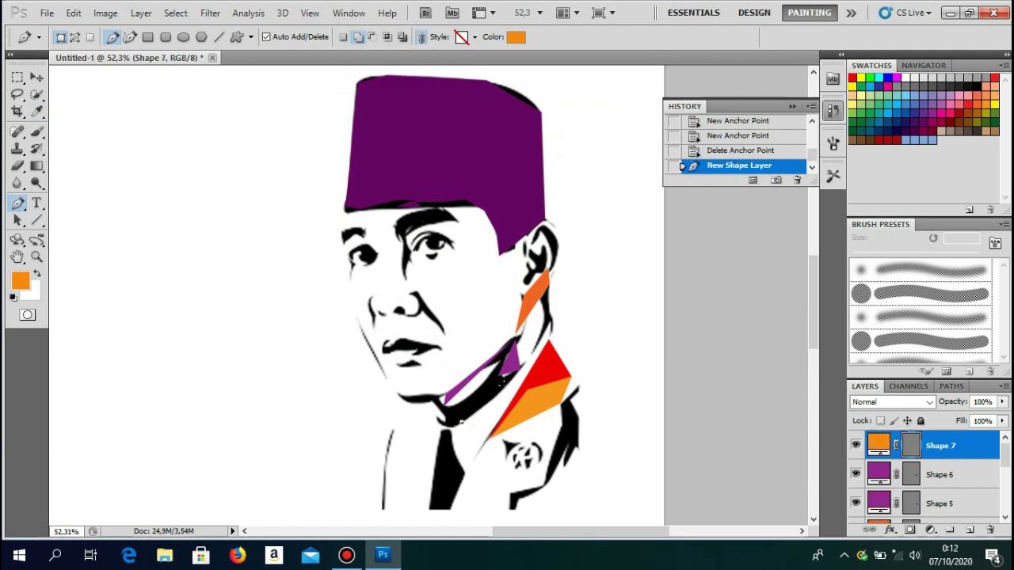
{"action": "left_click", "coordinate": [511, 383]}
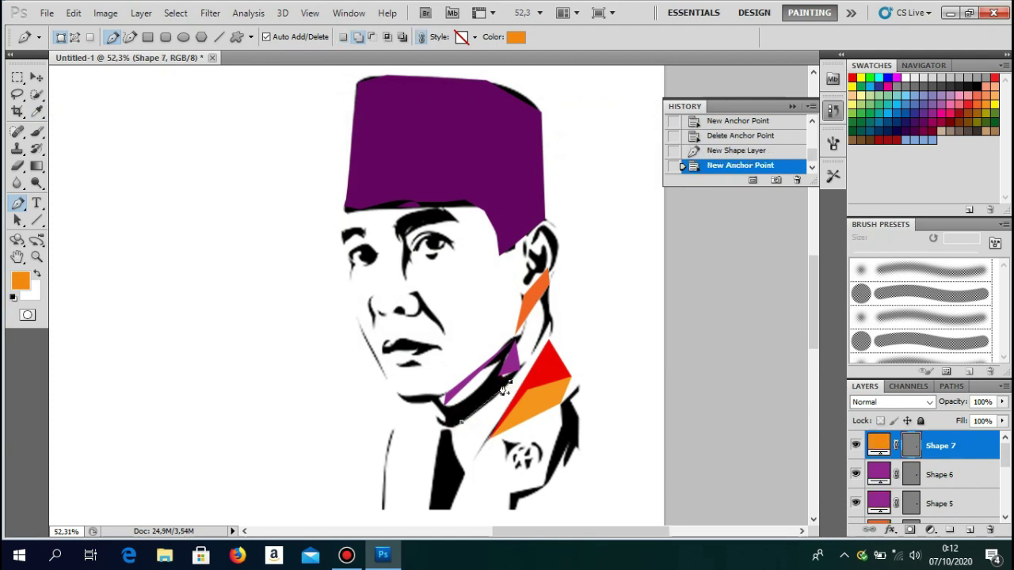
{"action": "left_click", "coordinate": [444, 409]}
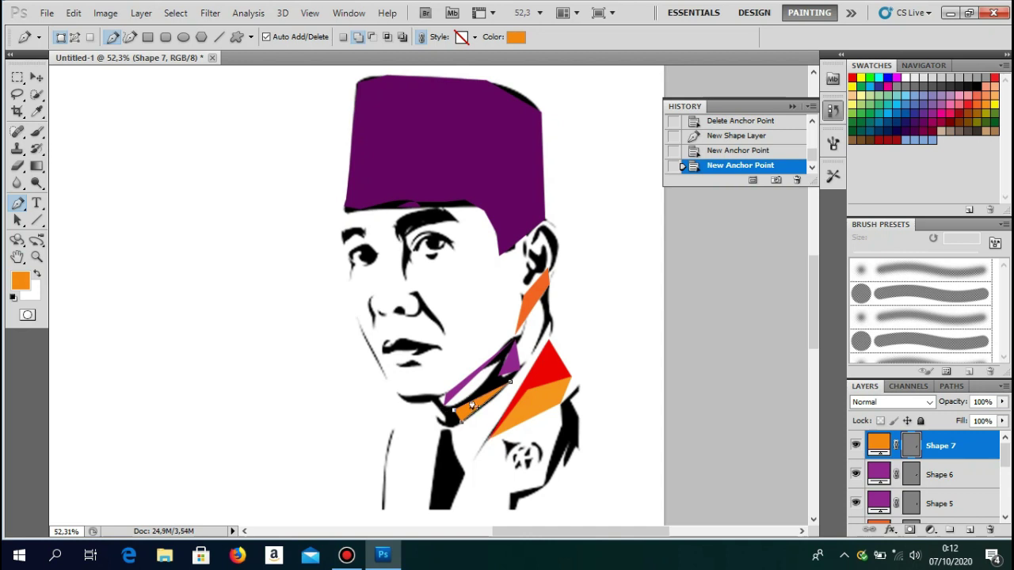
{"action": "left_click", "coordinate": [439, 406]}
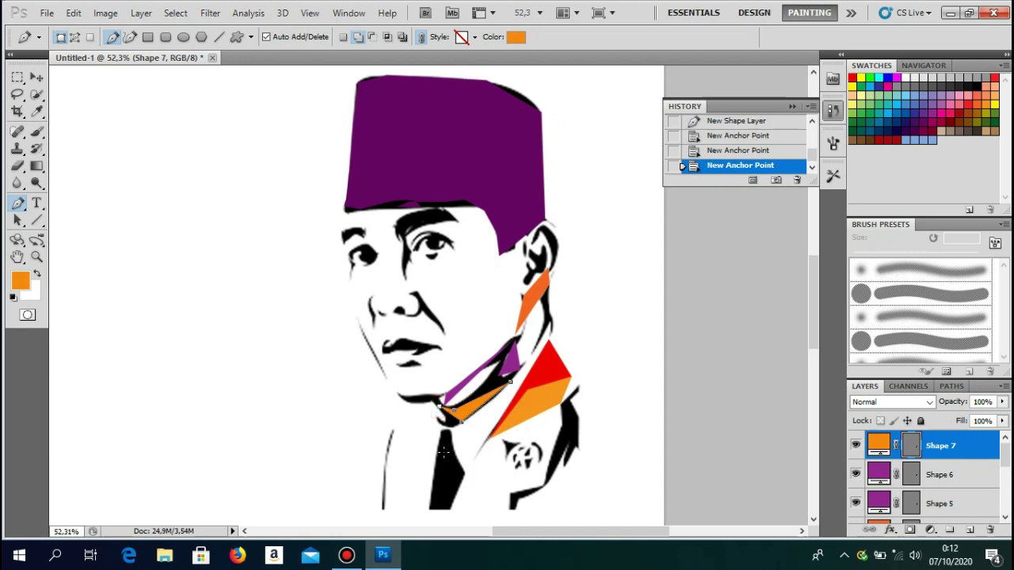
{"action": "key", "text": "Return"}
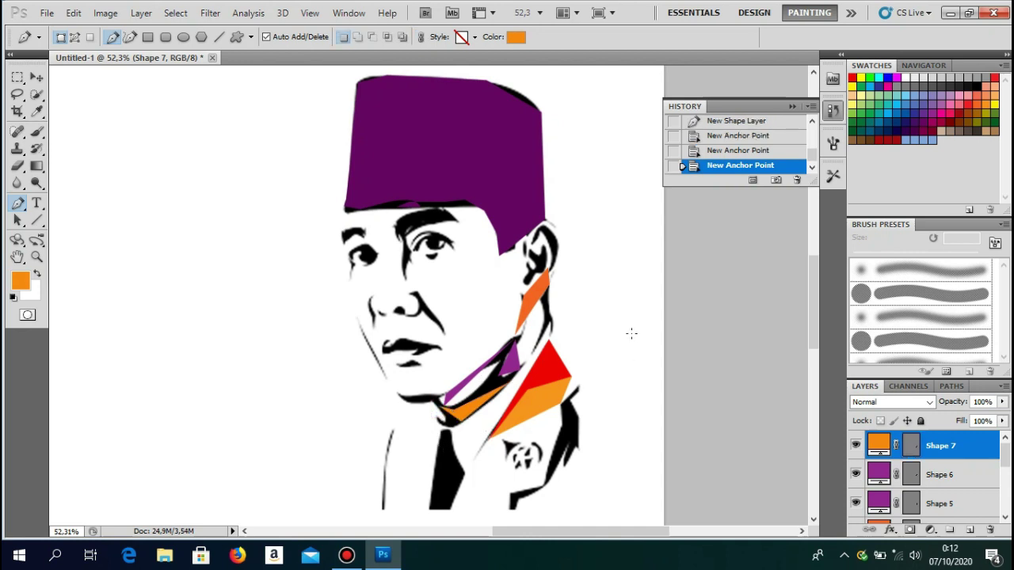
Step: Draw a red four-corner shape over the collar beside the tie
{"action": "scroll", "coordinate": [625, 405], "scroll_direction": "down", "scroll_amount": 1}
{"action": "scroll", "coordinate": [625, 405], "scroll_direction": "down", "scroll_amount": 2}
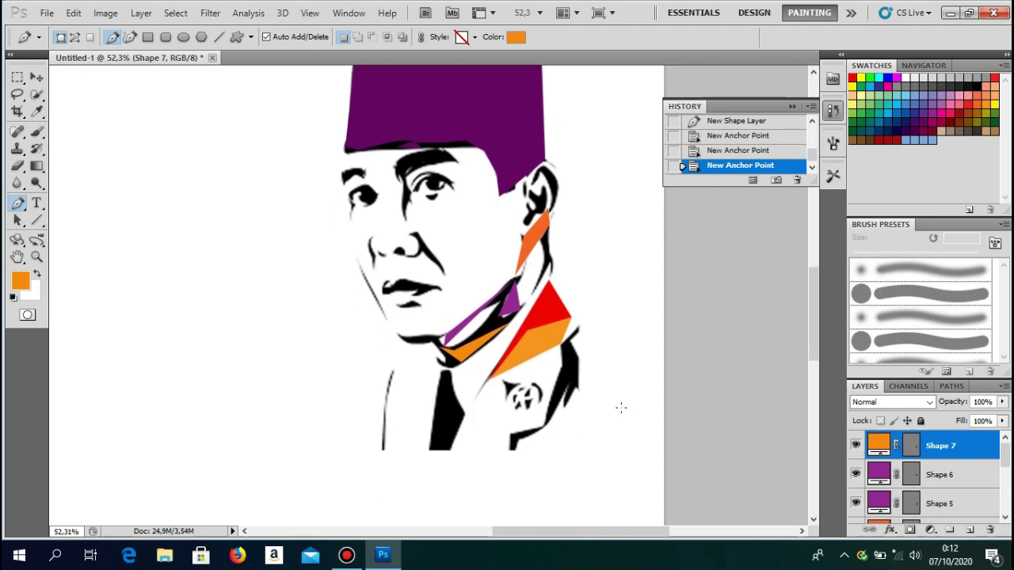
{"action": "left_click", "coordinate": [851, 78]}
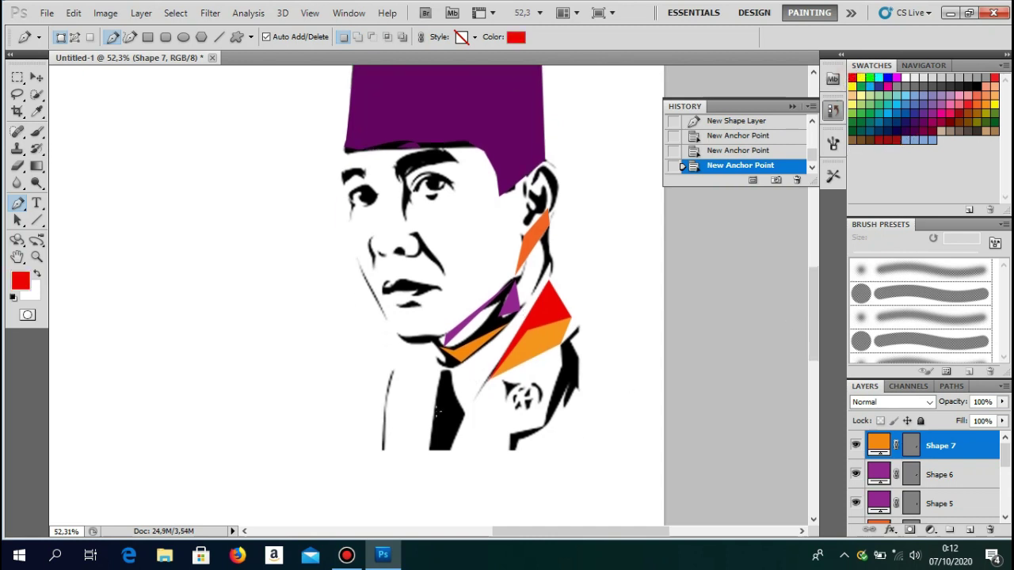
{"action": "left_click", "coordinate": [400, 361]}
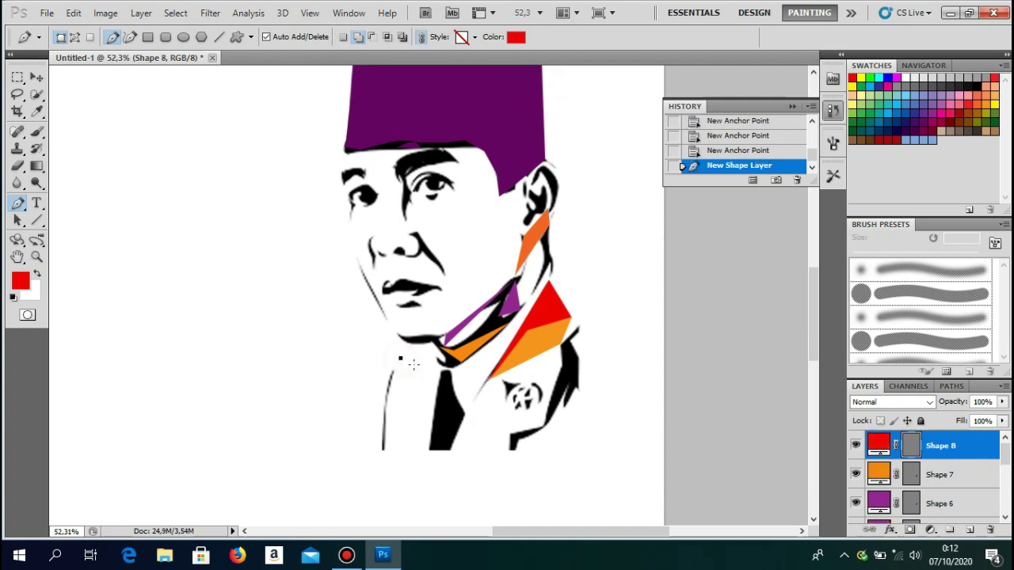
{"action": "left_click", "coordinate": [437, 376]}
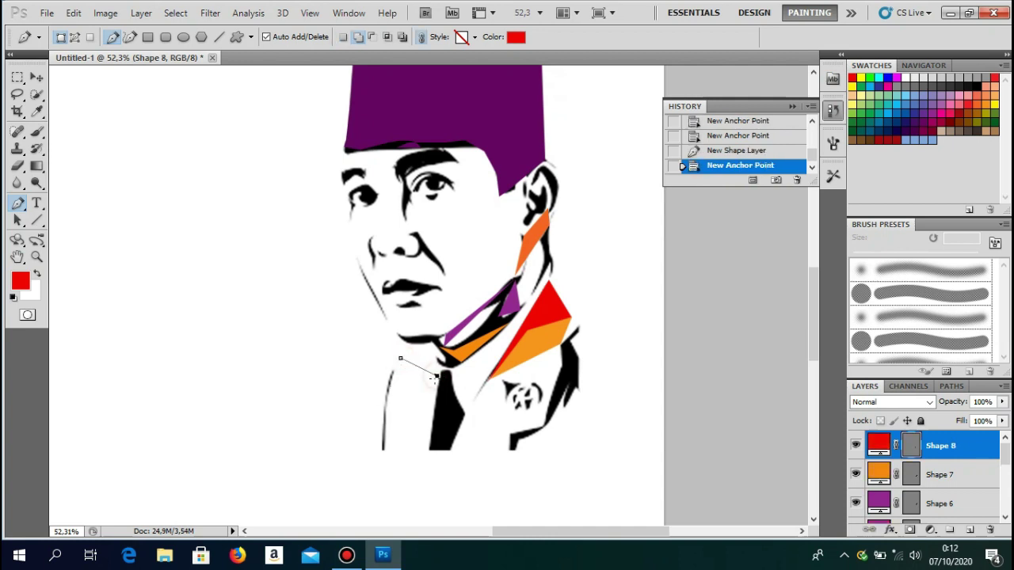
{"action": "left_click", "coordinate": [429, 428]}
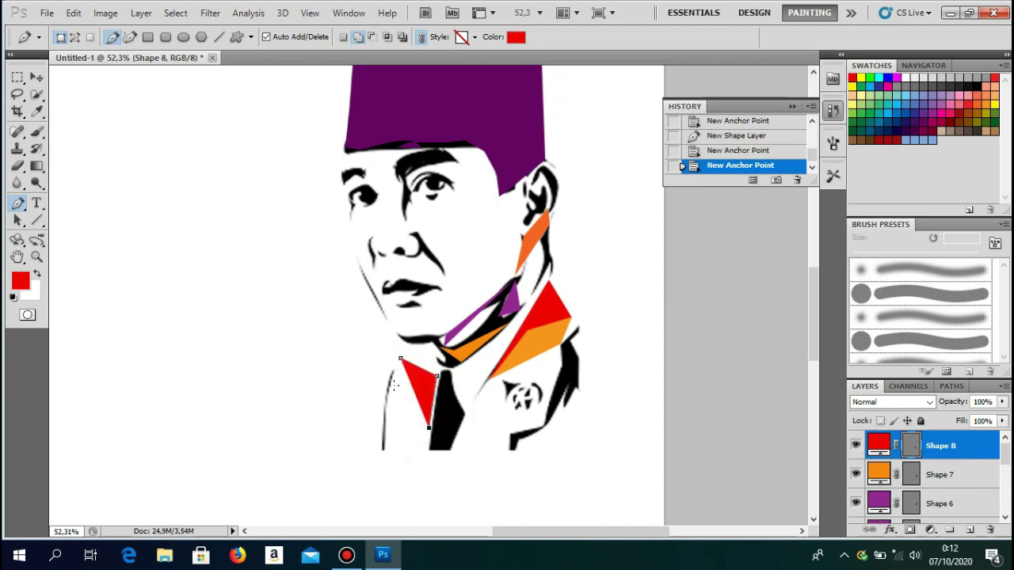
{"action": "left_click", "coordinate": [392, 373]}
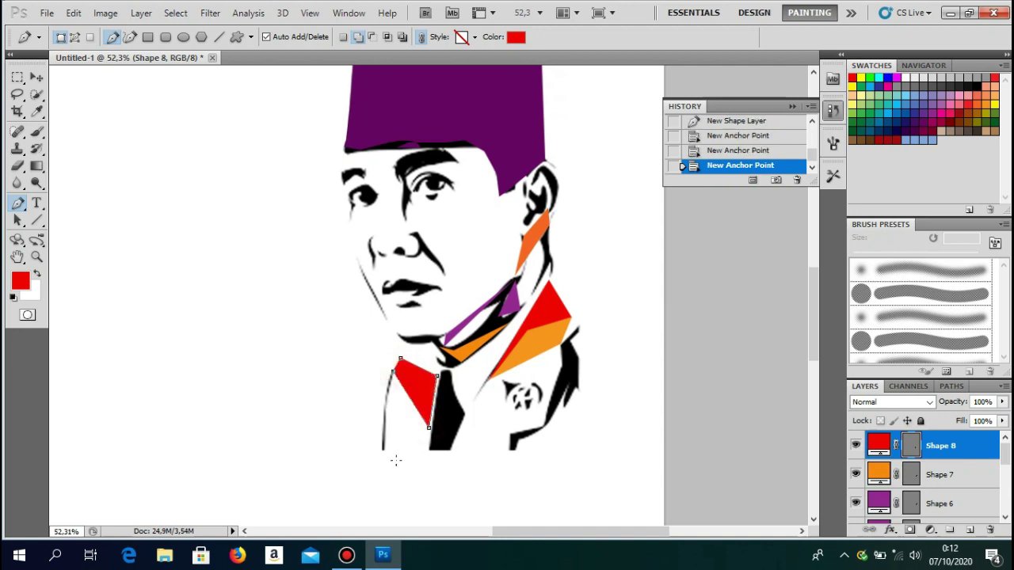
{"action": "key", "text": "Return"}
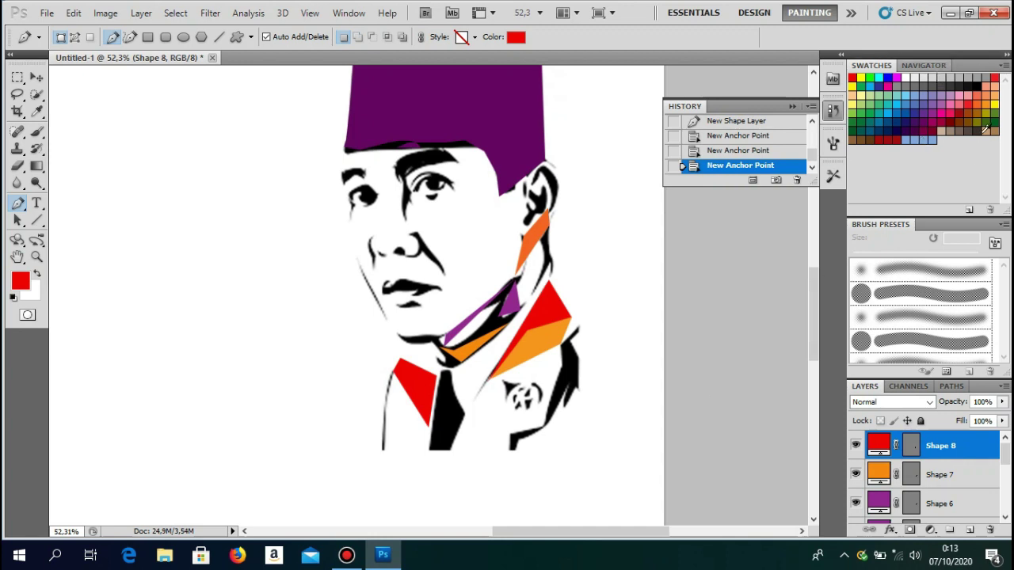
Step: Add a pink triangle over the left collar
{"action": "left_click", "coordinate": [950, 105]}
{"action": "left_click", "coordinate": [384, 448]}
{"action": "left_click", "coordinate": [427, 429]}
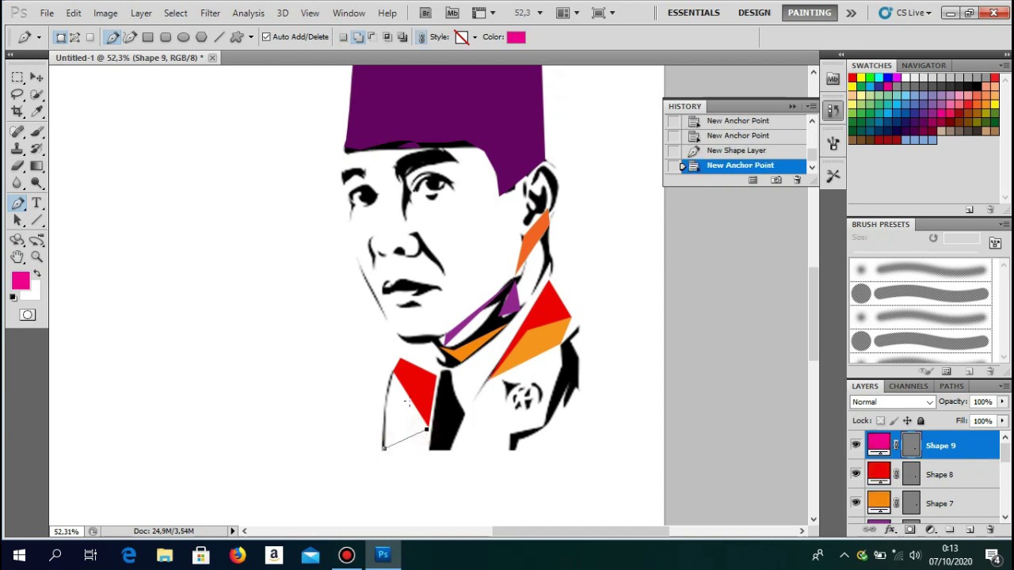
{"action": "left_click", "coordinate": [392, 372]}
{"action": "key", "text": "Return"}
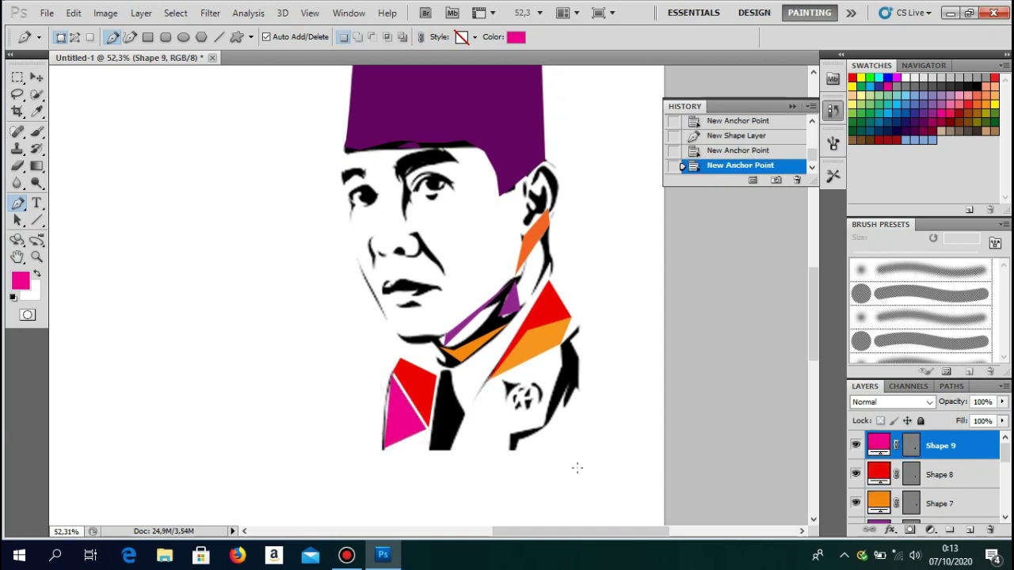
Step: Draw a red quadrilateral across the lower chest at the bottom edge
{"action": "scroll", "coordinate": [546, 458], "scroll_direction": "down", "scroll_amount": 1}
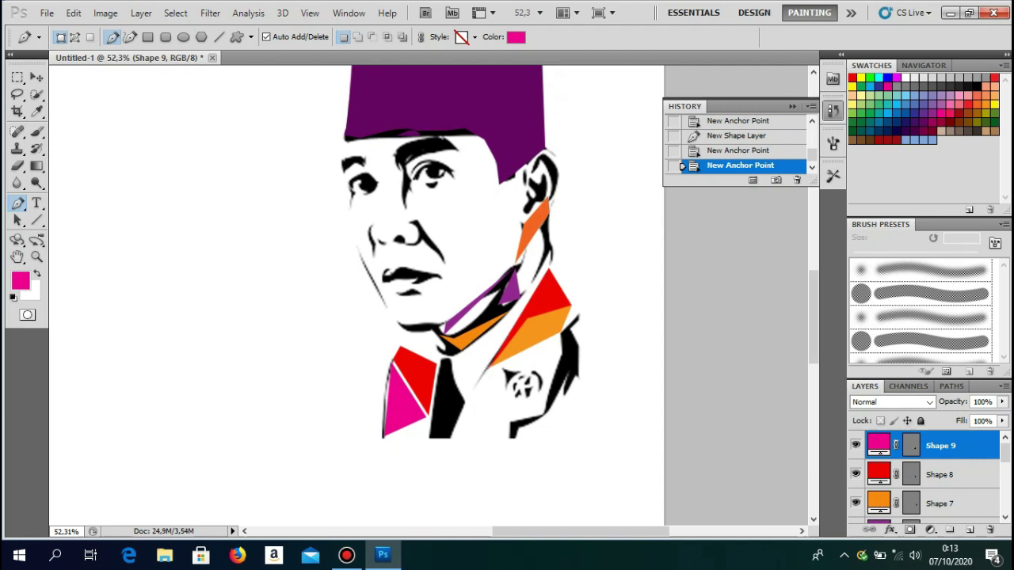
{"action": "left_click", "coordinate": [852, 77]}
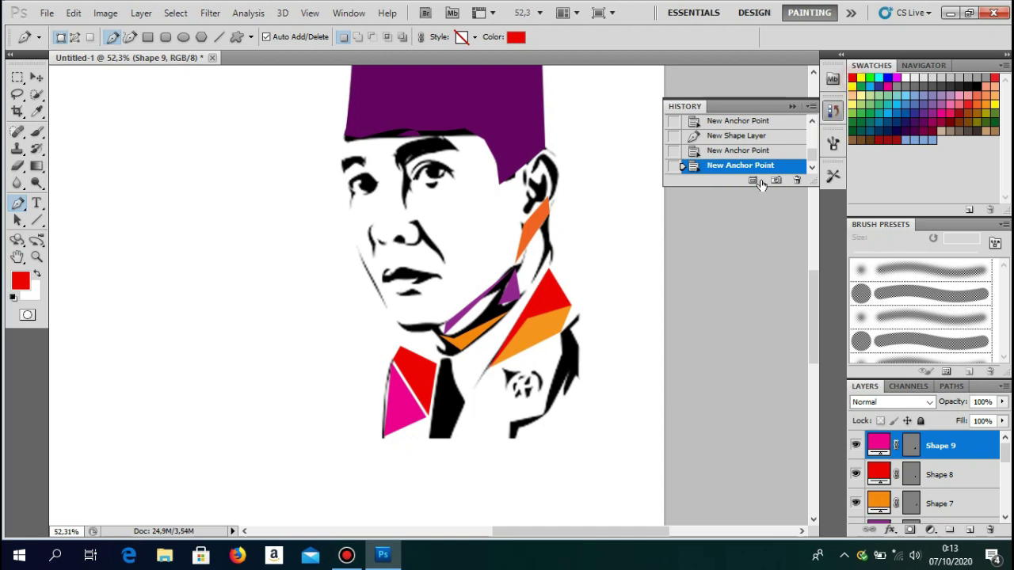
{"action": "left_click", "coordinate": [468, 407]}
{"action": "left_click", "coordinate": [509, 424]}
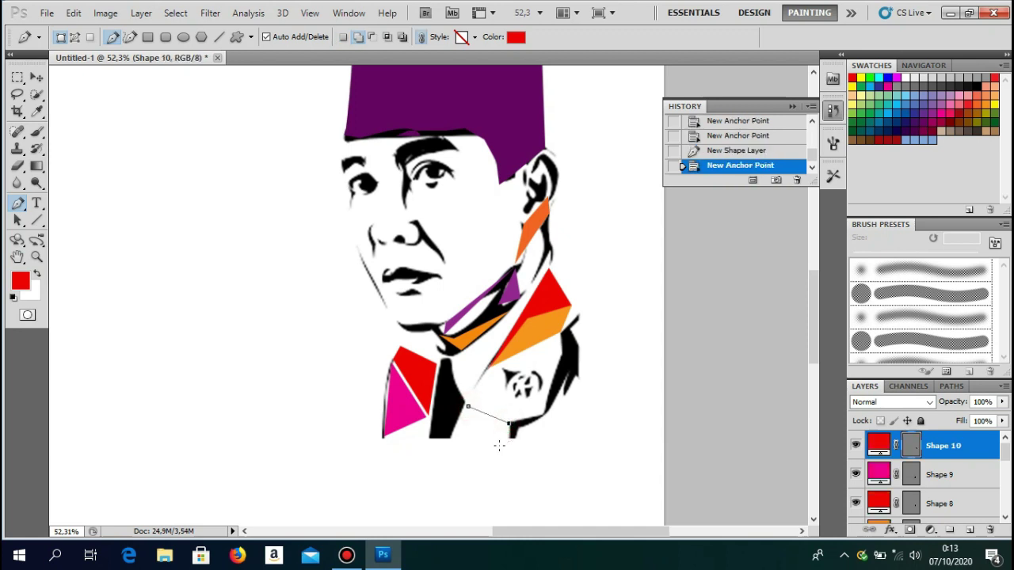
{"action": "left_click", "coordinate": [505, 440]}
{"action": "left_click", "coordinate": [456, 441]}
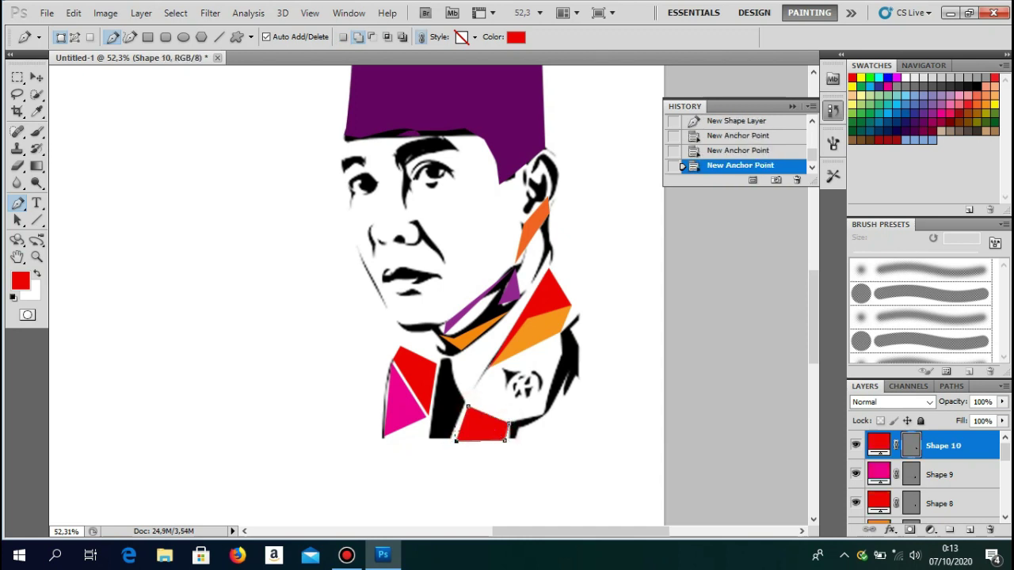
{"action": "key", "text": "Return"}
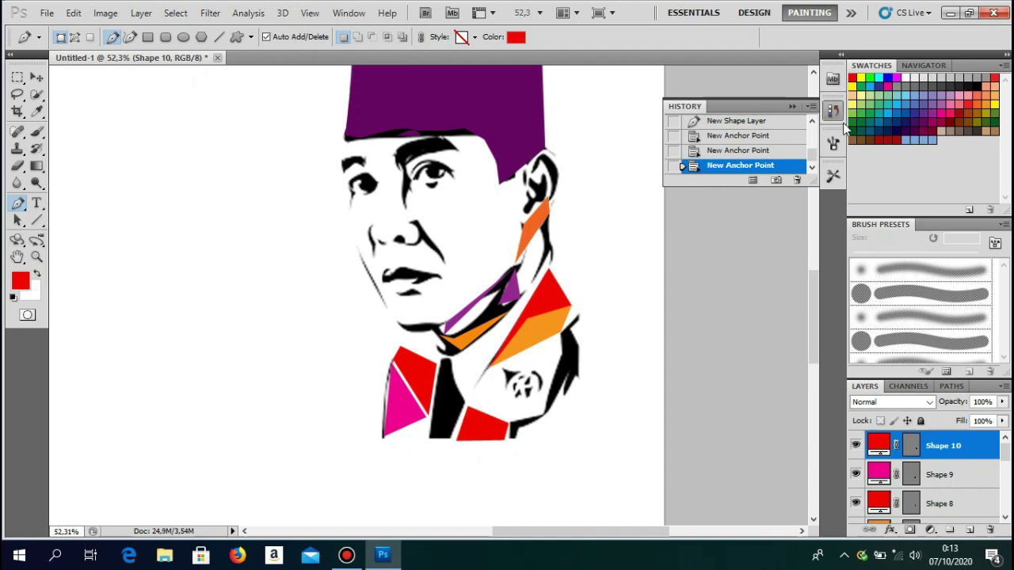
Step: Cover the black tie with a purple shape running down to the bottom
{"action": "left_click", "coordinate": [935, 116]}
{"action": "left_click", "coordinate": [444, 361]}
{"action": "left_click", "coordinate": [447, 380]}
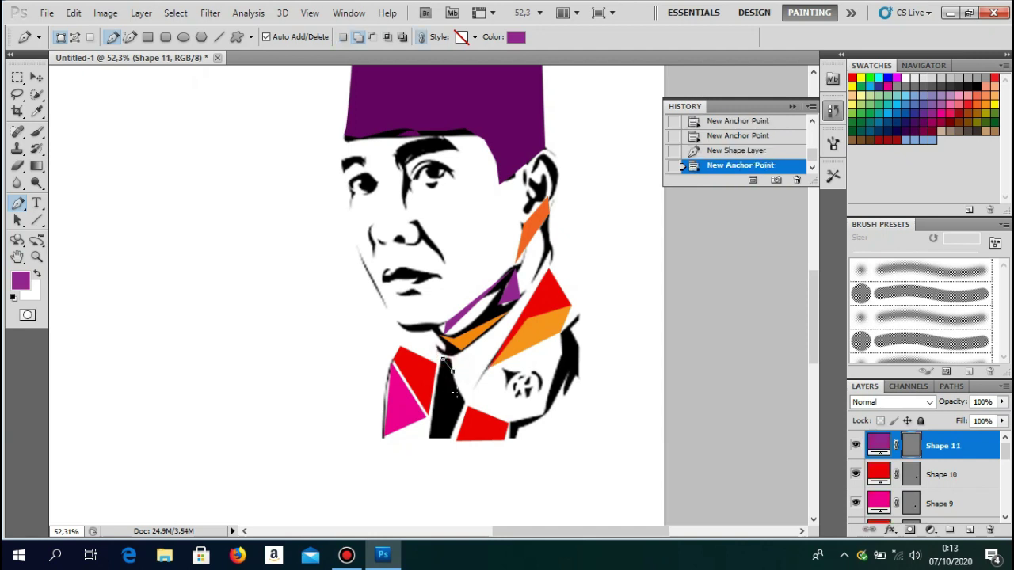
{"action": "left_click", "coordinate": [457, 392]}
{"action": "left_click", "coordinate": [465, 400]}
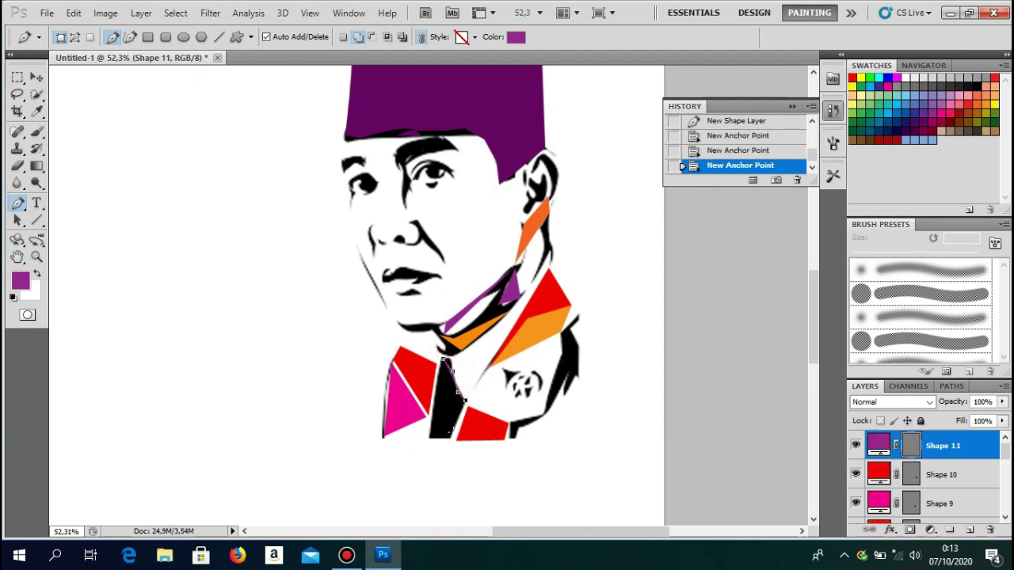
{"action": "left_click", "coordinate": [449, 439]}
{"action": "left_click", "coordinate": [429, 440]}
{"action": "key", "text": "Return"}
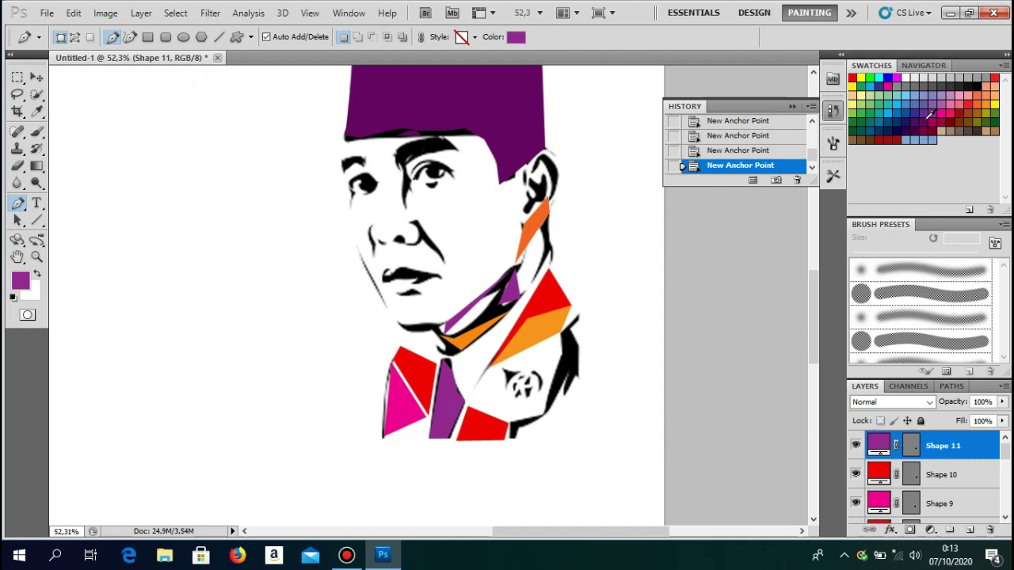
{"action": "left_click", "coordinate": [925, 119]}
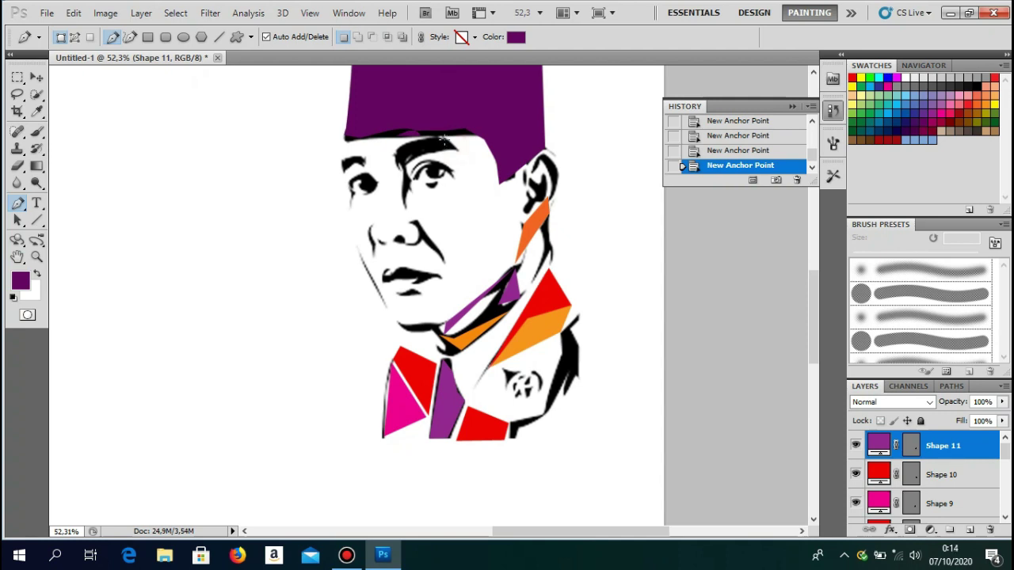
Step: Trace dark purple Shape 12 and Shape 13 over the two eyebrows
{"action": "left_click", "coordinate": [455, 146]}
{"action": "left_click", "coordinate": [437, 137]}
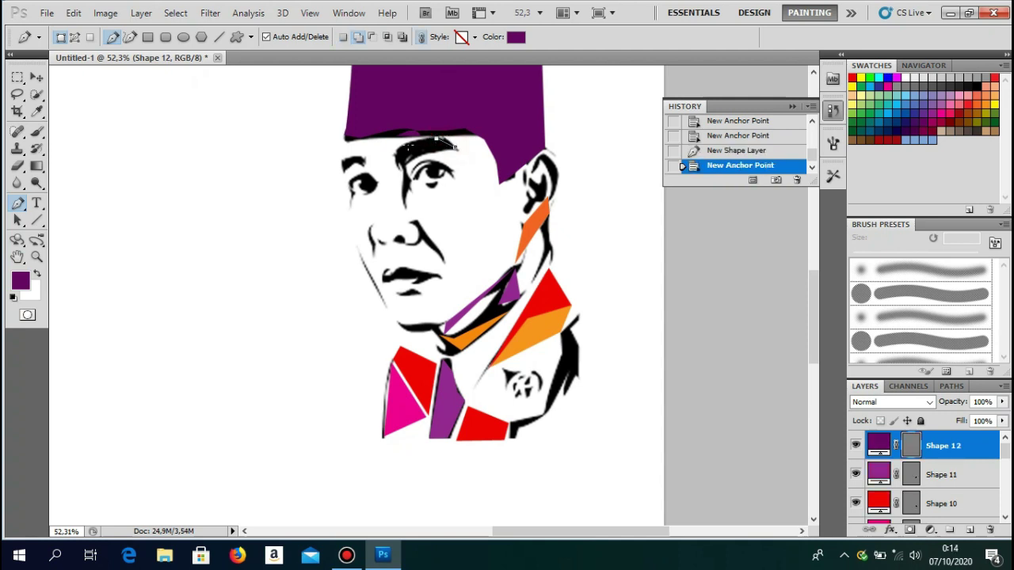
{"action": "left_click", "coordinate": [405, 145]}
{"action": "left_click", "coordinate": [398, 158]}
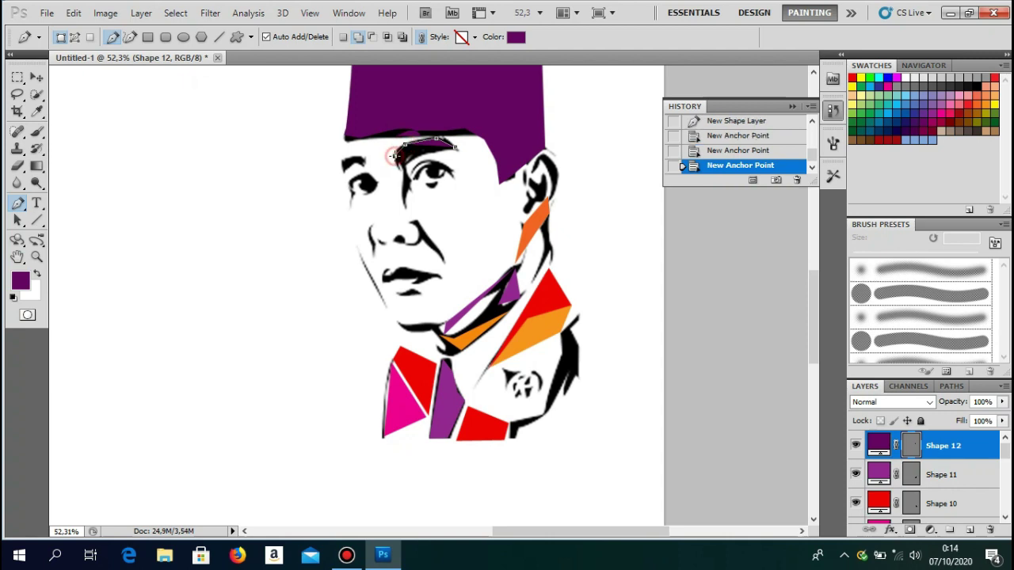
{"action": "left_click", "coordinate": [397, 163]}
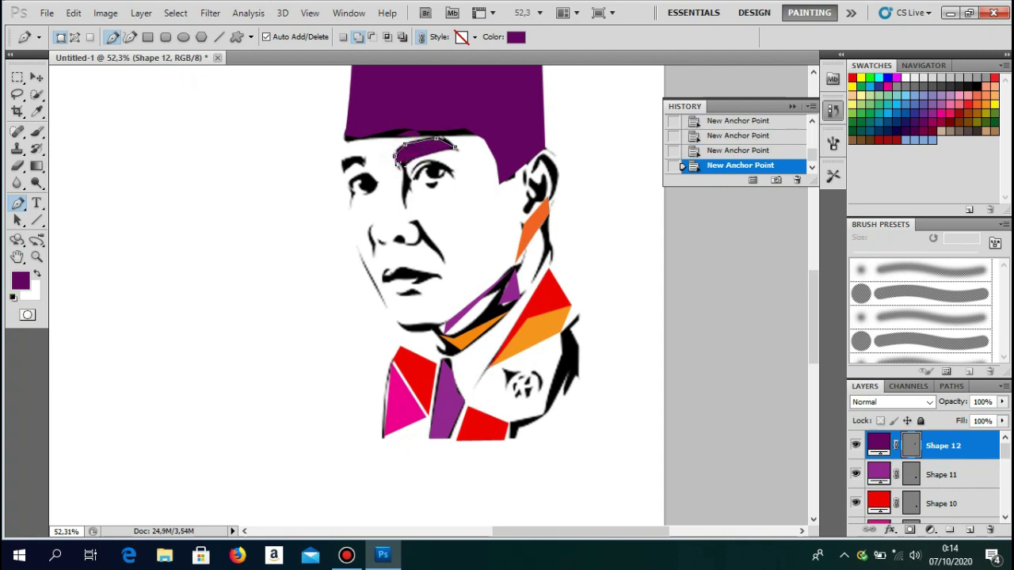
{"action": "key", "text": "Return"}
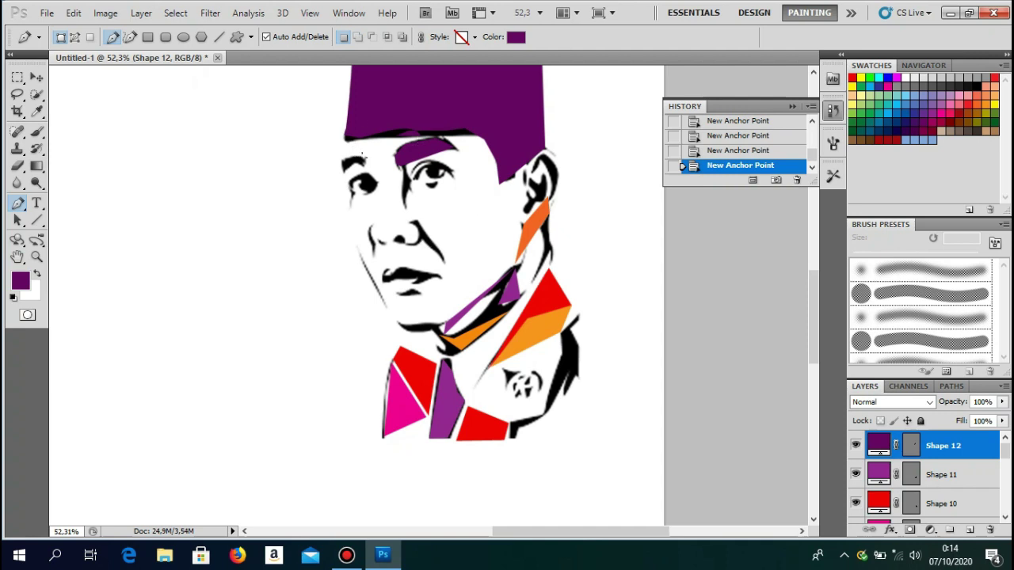
{"action": "left_click", "coordinate": [365, 160]}
{"action": "left_click", "coordinate": [340, 162]}
{"action": "left_click", "coordinate": [341, 166]}
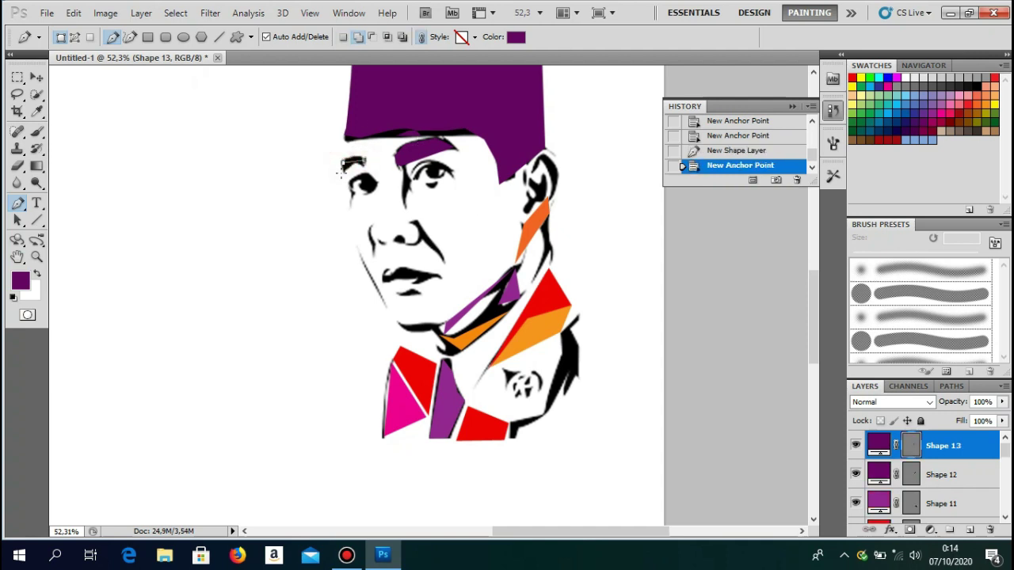
{"action": "left_click", "coordinate": [341, 173]}
{"action": "key", "text": "Return"}
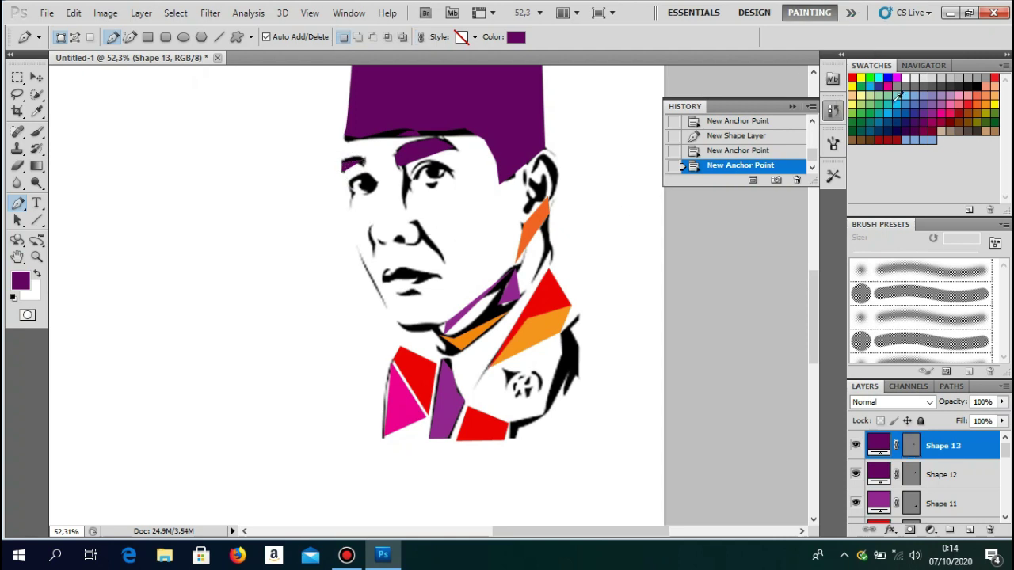
Step: Add a light orange wedge on the forehead along the hat's lower edge
{"action": "left_click", "coordinate": [986, 97]}
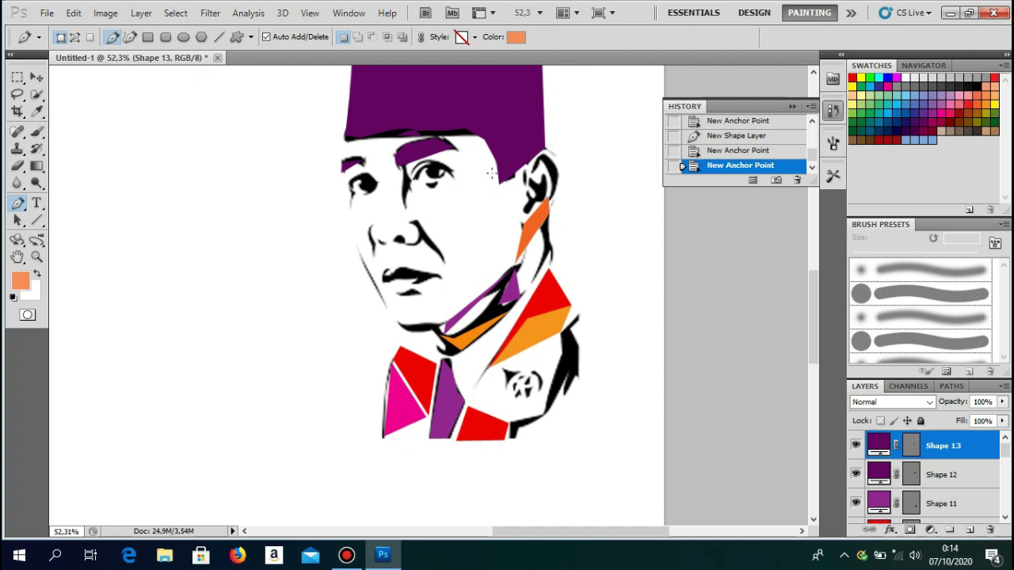
{"action": "left_click", "coordinate": [469, 136]}
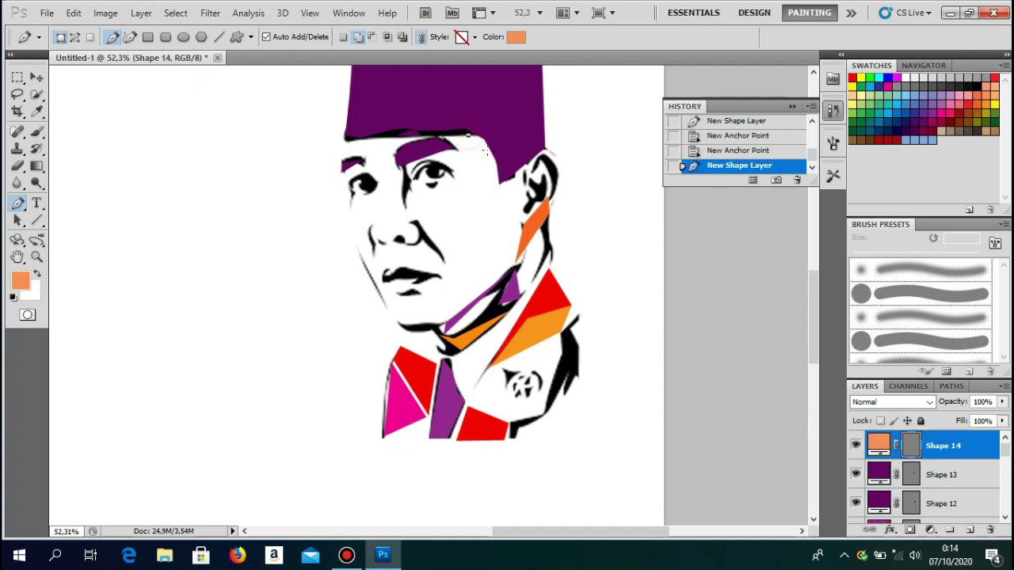
{"action": "left_click", "coordinate": [496, 181]}
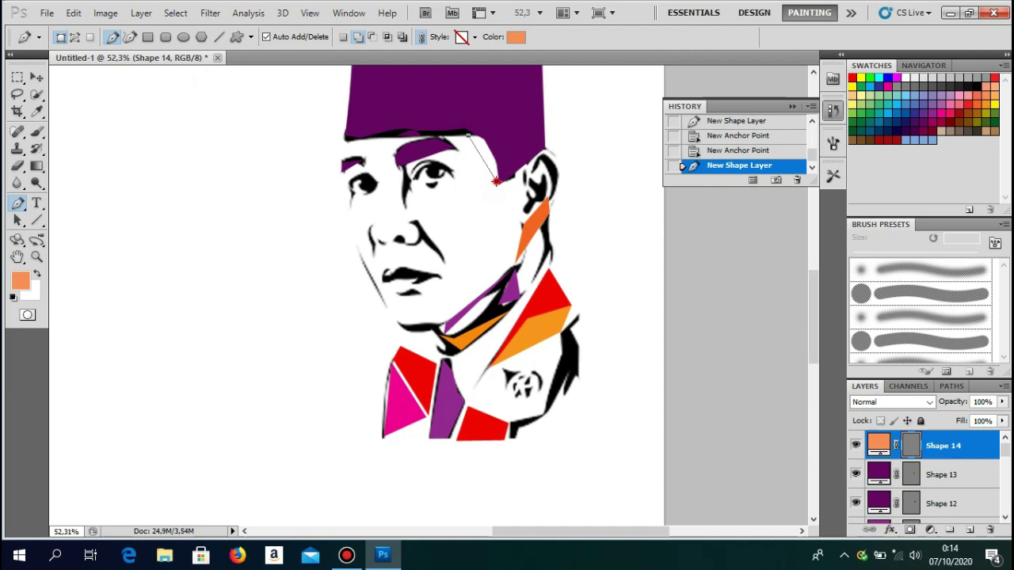
{"action": "left_click", "coordinate": [457, 152]}
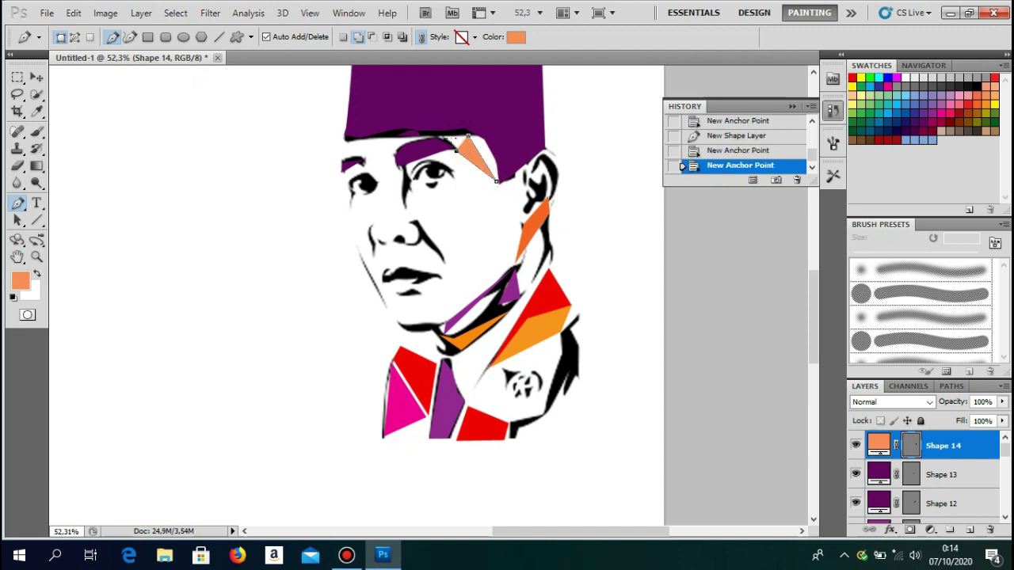
{"action": "left_click", "coordinate": [446, 136]}
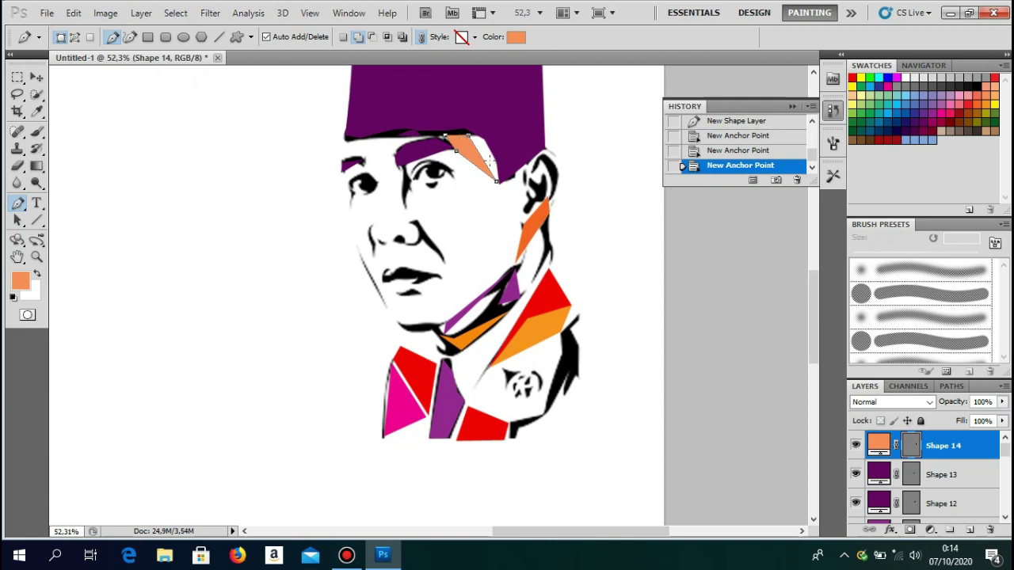
{"action": "key", "text": "Return"}
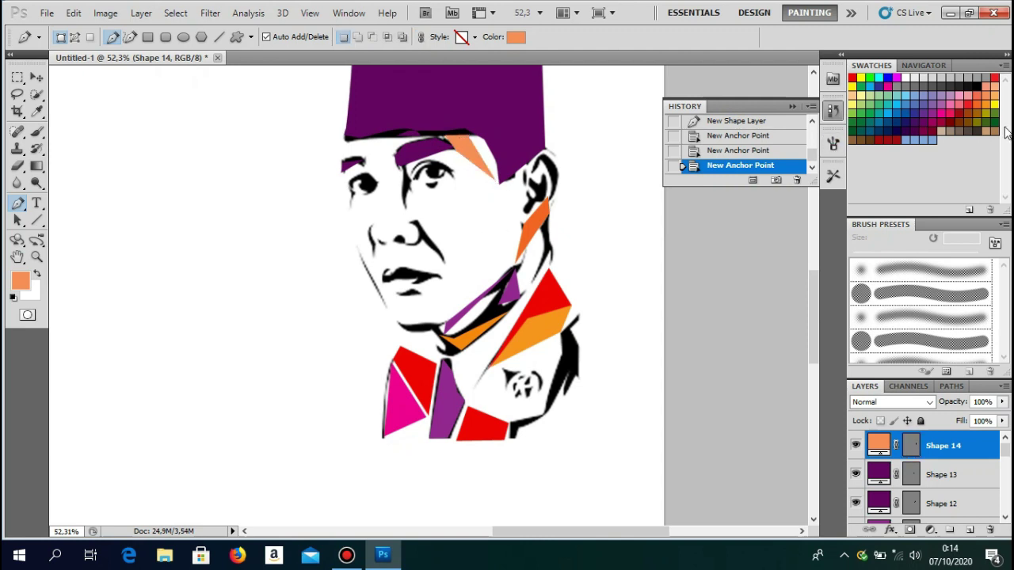
Step: Draw a red triangle below the hat's right side beside the ear
{"action": "left_click", "coordinate": [970, 103]}
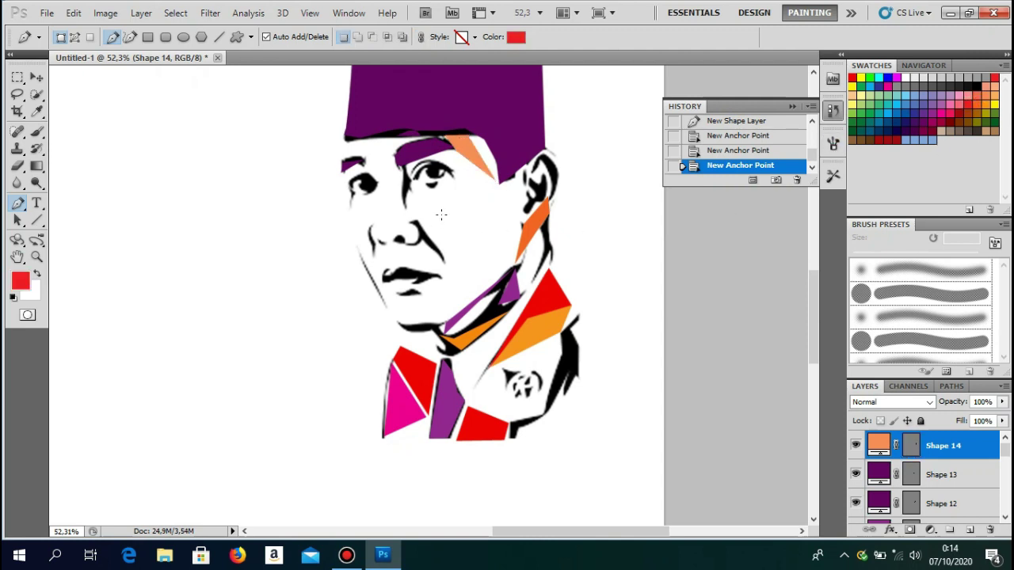
{"action": "left_click", "coordinate": [493, 181]}
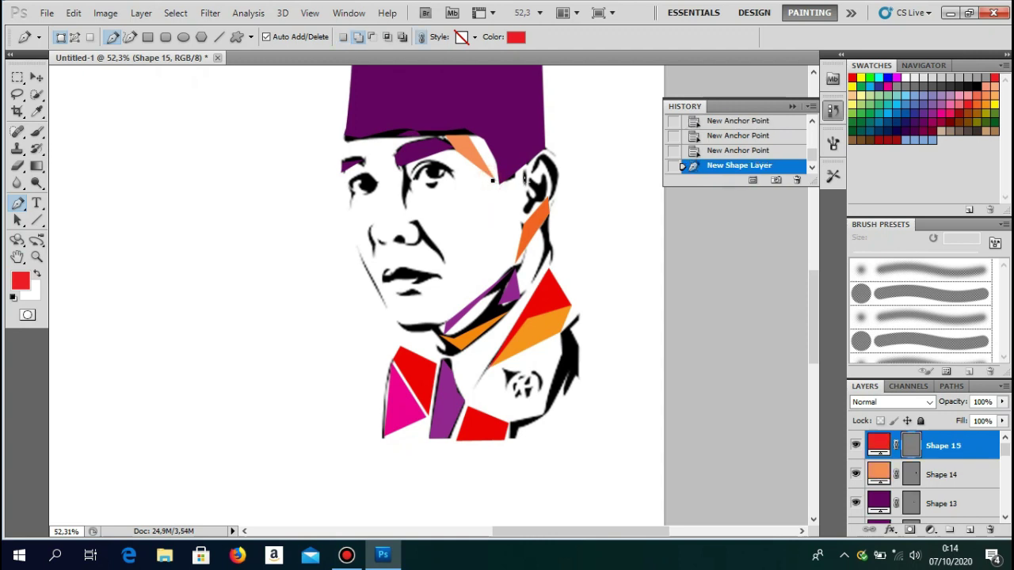
{"action": "left_click", "coordinate": [520, 185]}
{"action": "left_click", "coordinate": [510, 240]}
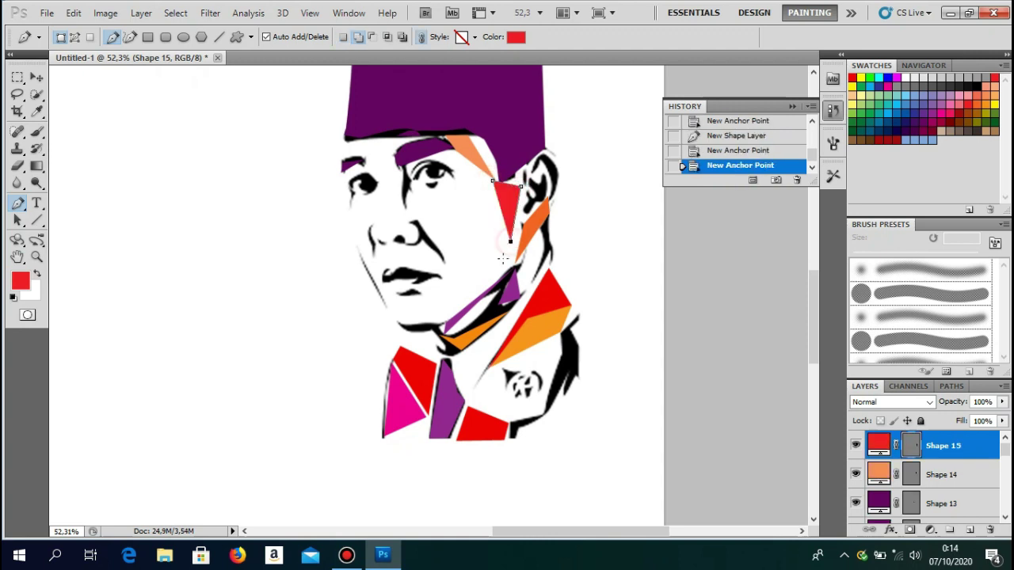
{"action": "key", "text": "Return"}
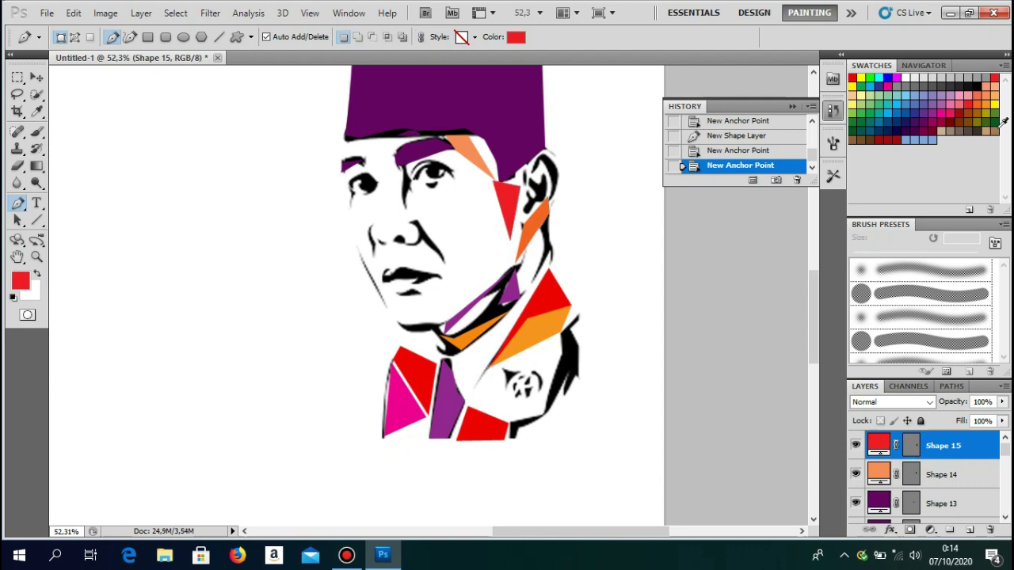
Step: Add a pinkish crimson triangle on the cheek
{"action": "left_click", "coordinate": [951, 111]}
{"action": "left_click", "coordinate": [470, 195]}
{"action": "left_click", "coordinate": [447, 244]}
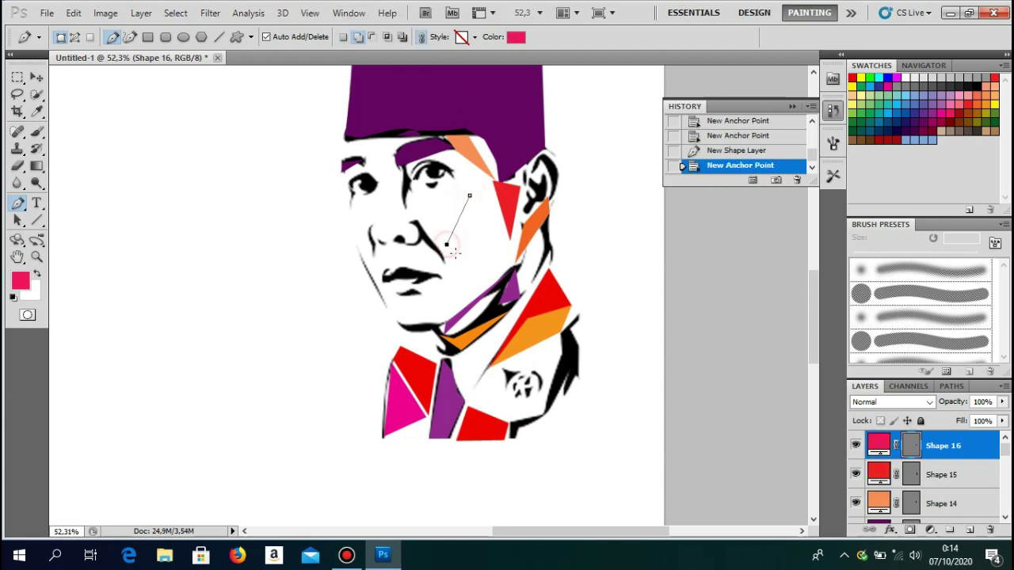
{"action": "left_click", "coordinate": [505, 261]}
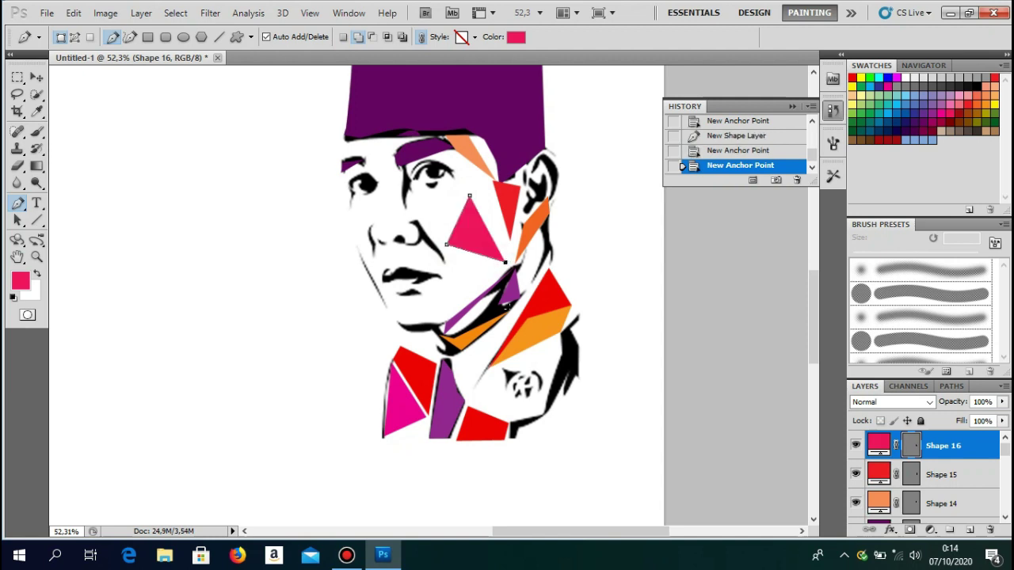
{"action": "key", "text": "Return"}
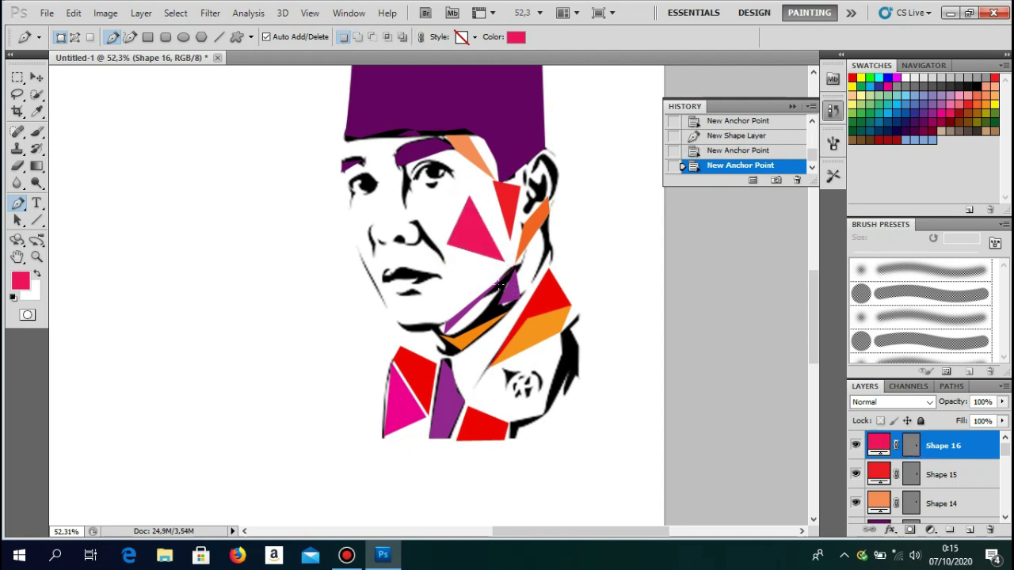
Step: Draw a small red triangle near the eye
{"action": "left_click", "coordinate": [967, 96]}
{"action": "left_click", "coordinate": [461, 170]}
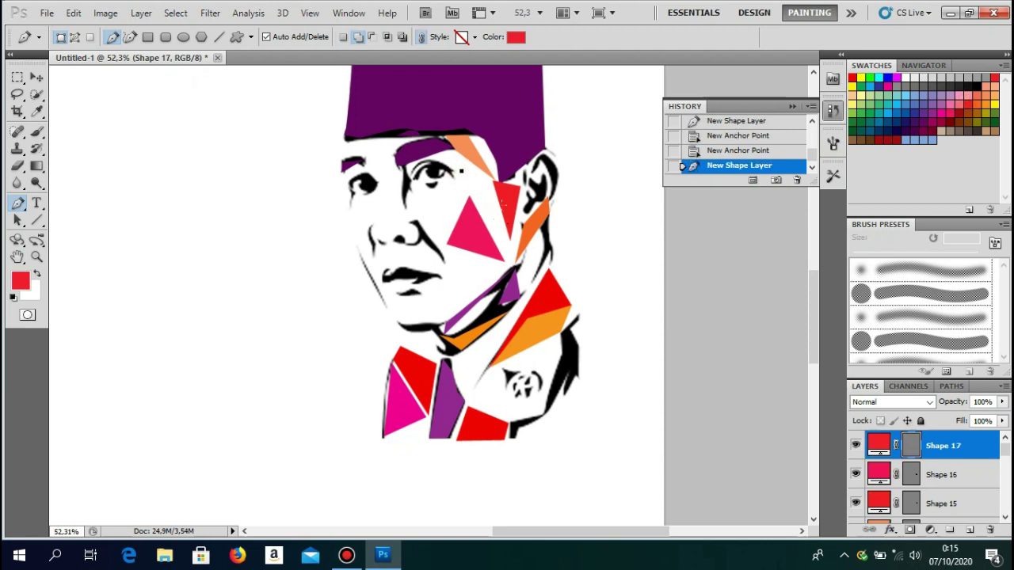
{"action": "left_click", "coordinate": [449, 150]}
{"action": "left_click", "coordinate": [466, 161]}
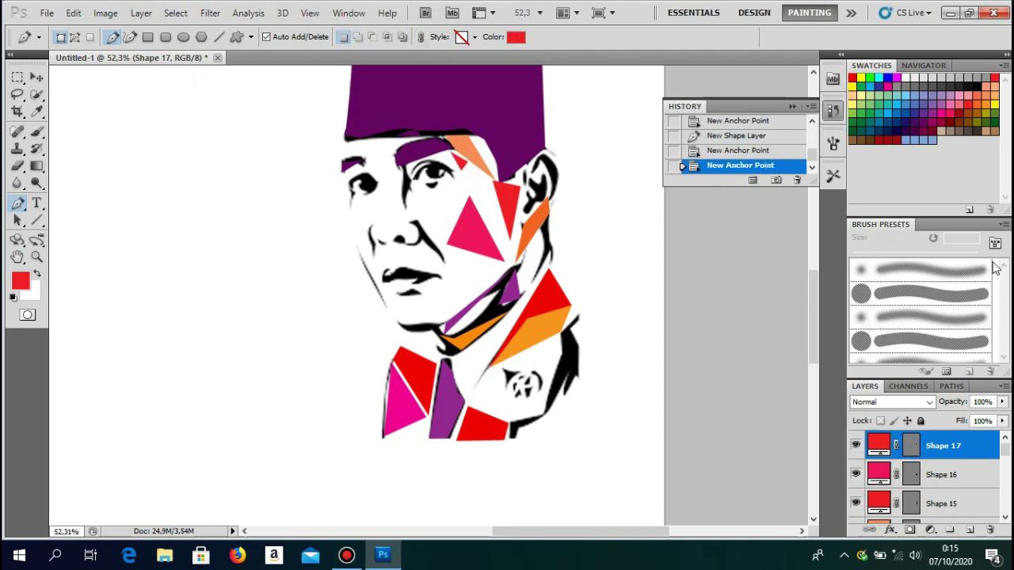
Step: Add an orange triangle below the eye
{"action": "left_click", "coordinate": [985, 101]}
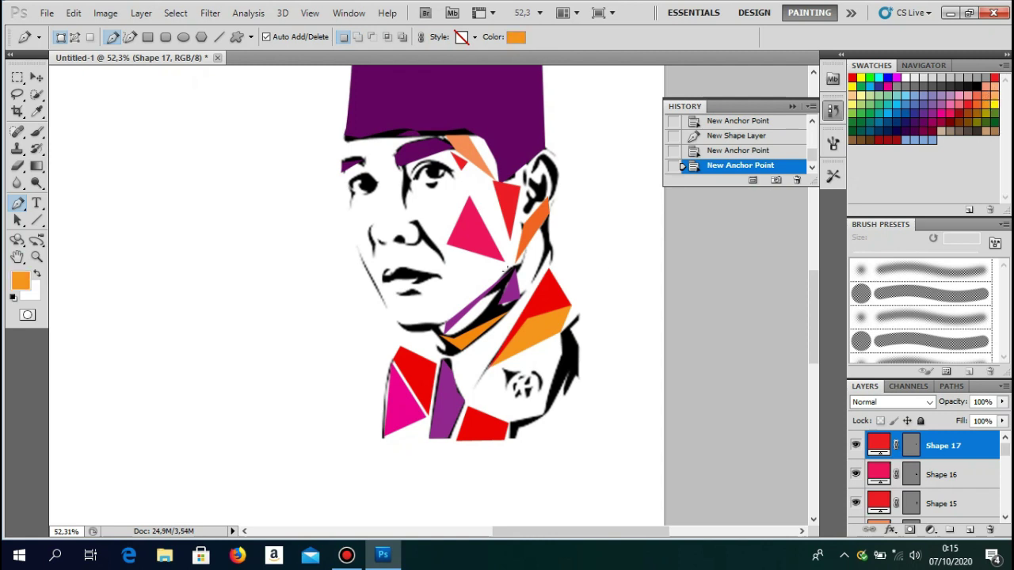
{"action": "left_click", "coordinate": [411, 204]}
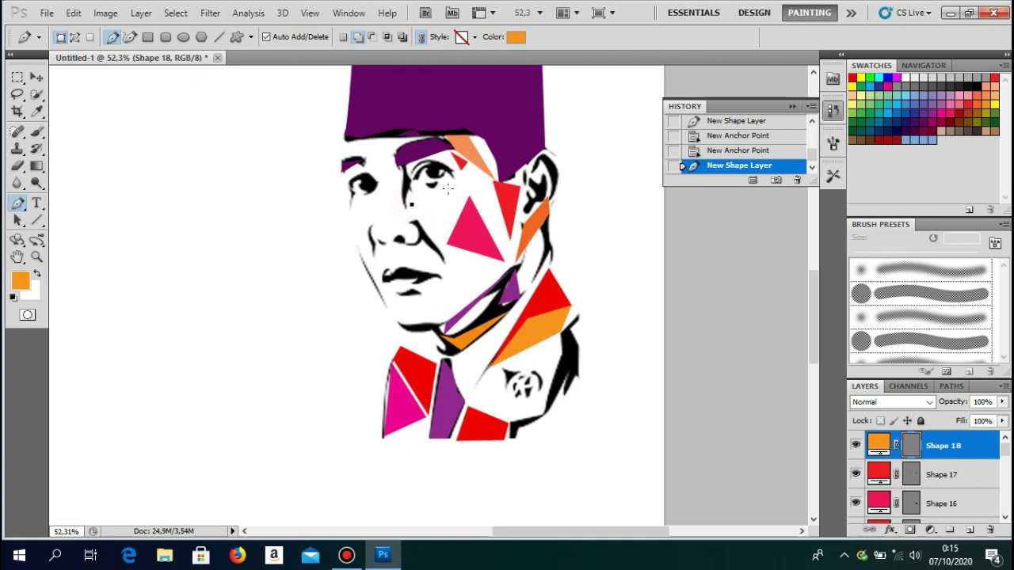
{"action": "left_click", "coordinate": [465, 184]}
{"action": "left_click", "coordinate": [432, 232]}
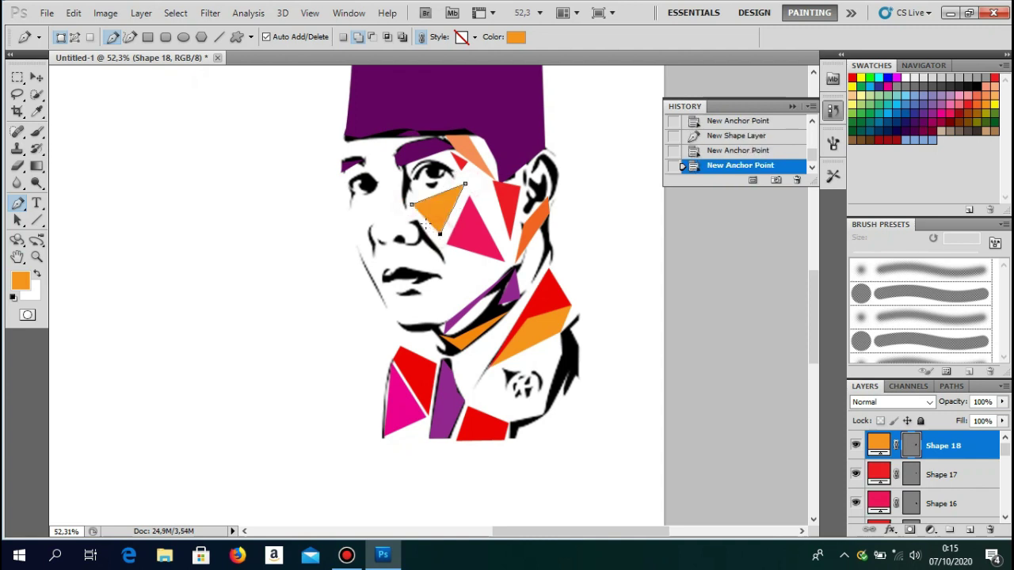
{"action": "key", "text": "Return"}
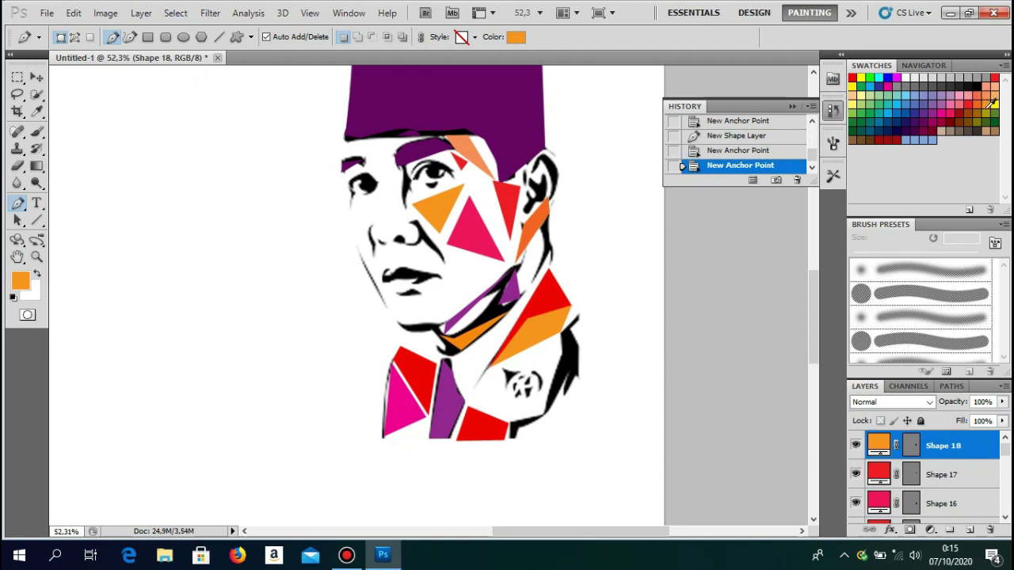
Step: Add salmon pink triangles beside the eye and on the left cheek
{"action": "left_click", "coordinate": [964, 100]}
{"action": "left_click", "coordinate": [409, 180]}
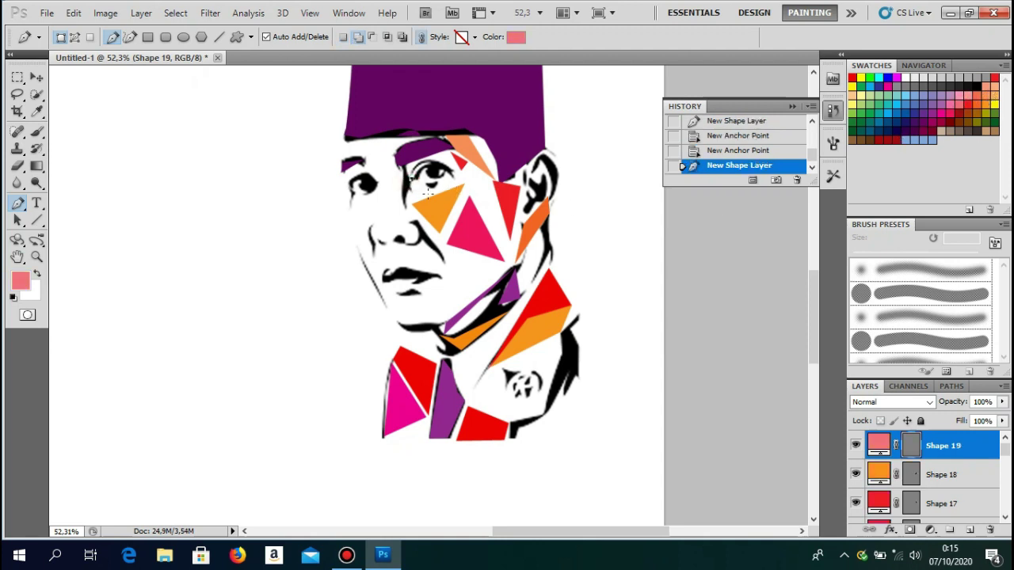
{"action": "left_click", "coordinate": [432, 194]}
{"action": "left_click", "coordinate": [408, 206]}
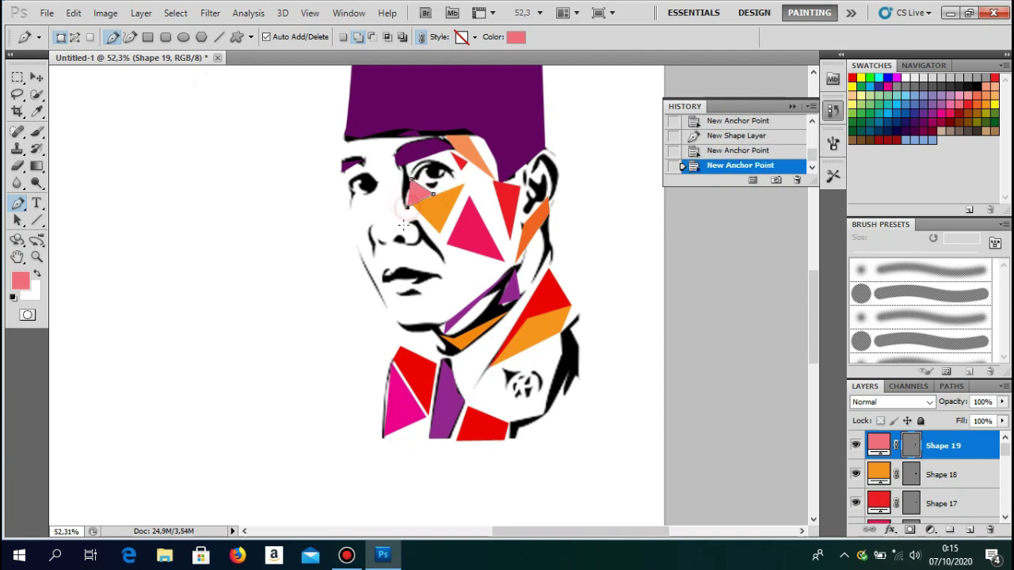
{"action": "key", "text": "Return"}
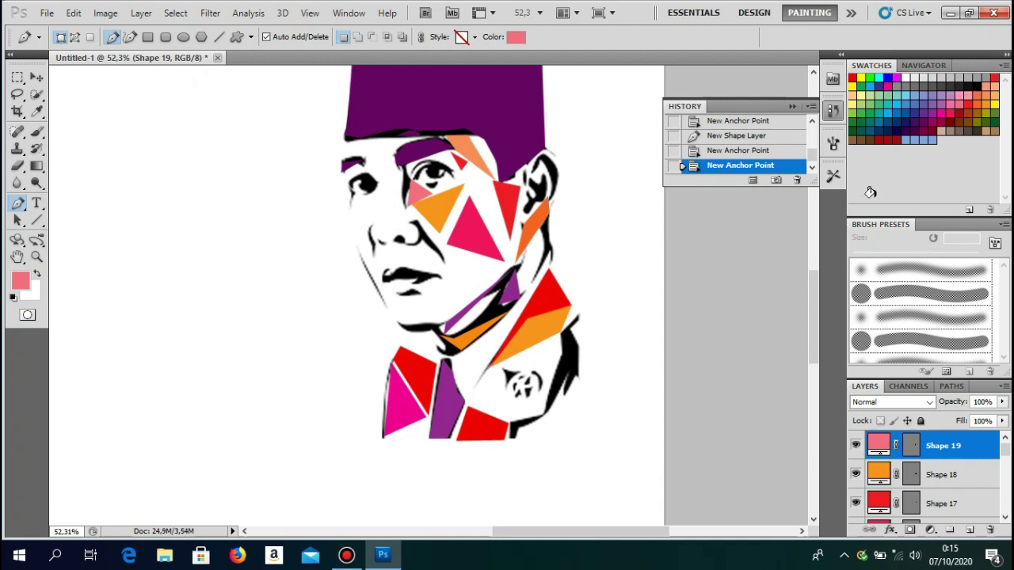
{"action": "left_click", "coordinate": [346, 208]}
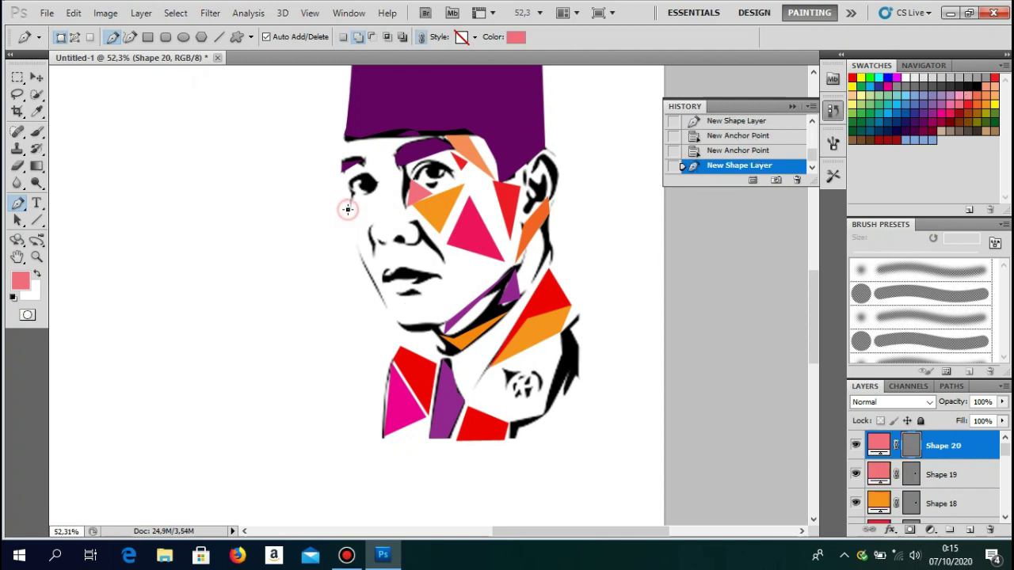
{"action": "left_click", "coordinate": [358, 254]}
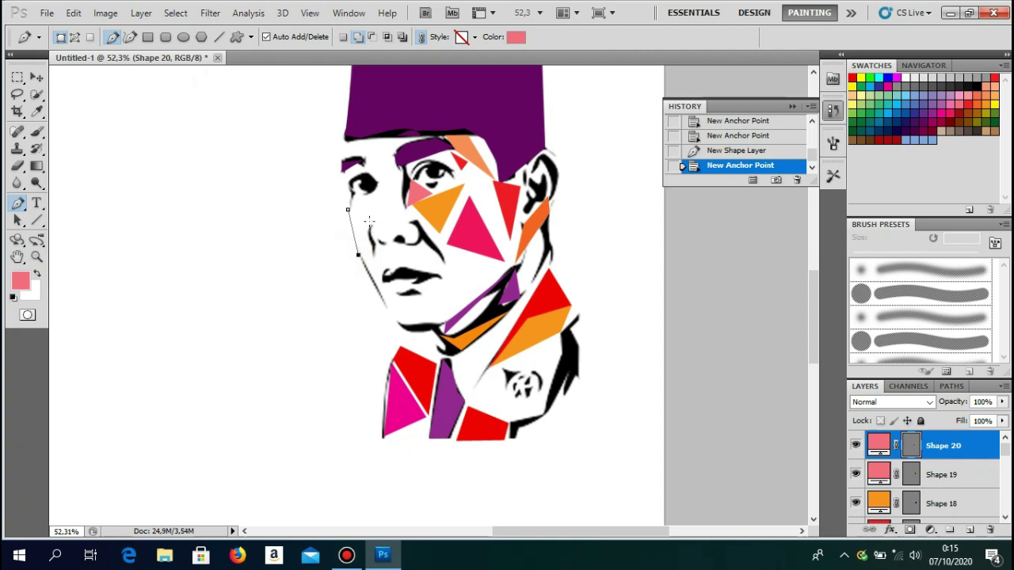
{"action": "left_click", "coordinate": [366, 212]}
{"action": "key", "text": "Return"}
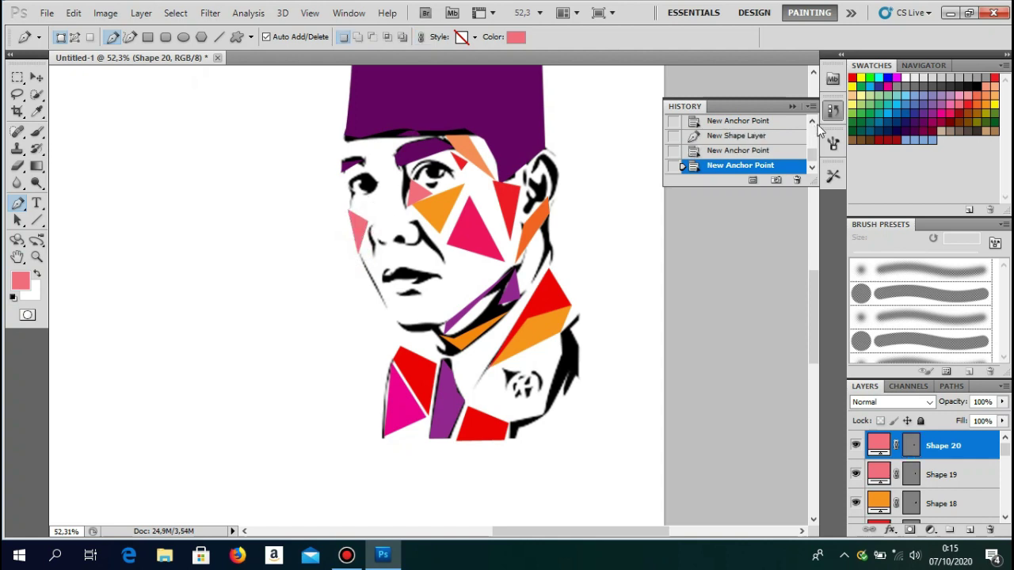
Step: Draw a dark magenta triangle near the eye
{"action": "left_click", "coordinate": [931, 122]}
{"action": "left_click", "coordinate": [384, 185]}
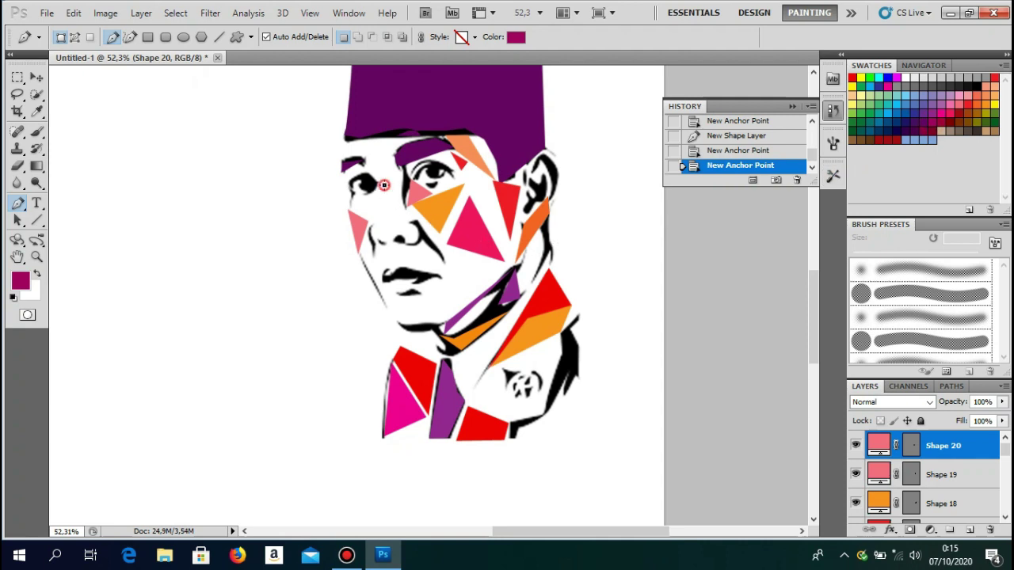
{"action": "left_click", "coordinate": [397, 212]}
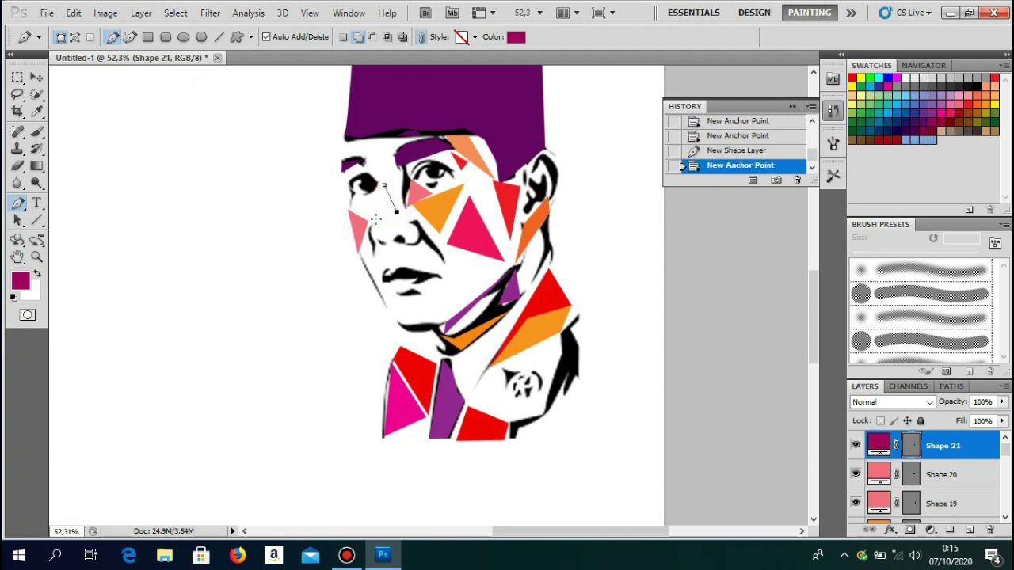
{"action": "left_click", "coordinate": [368, 224]}
{"action": "key", "text": "Return"}
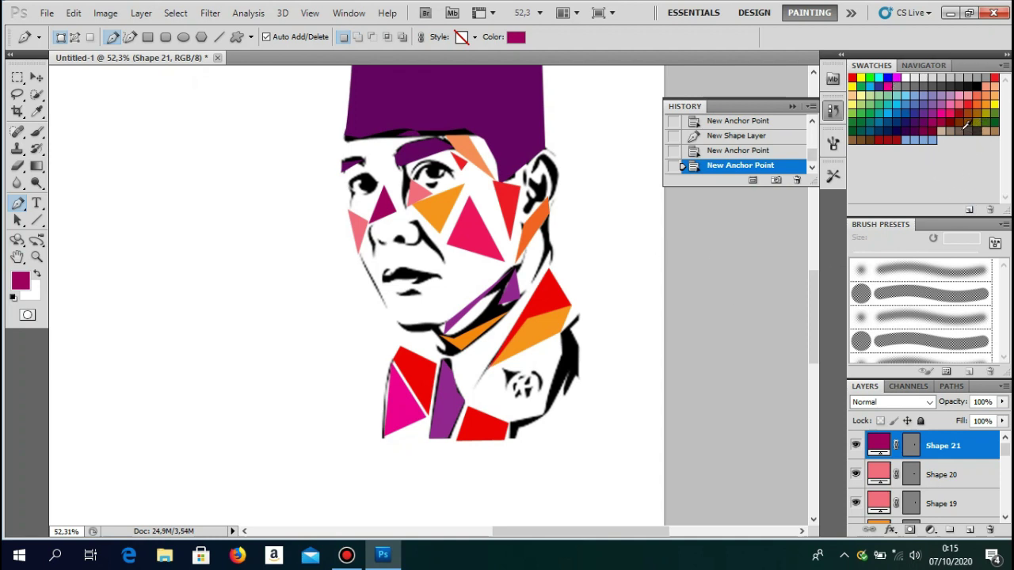
Step: Add pinkish red triangles below the lips and along the jaw
{"action": "left_click", "coordinate": [957, 105]}
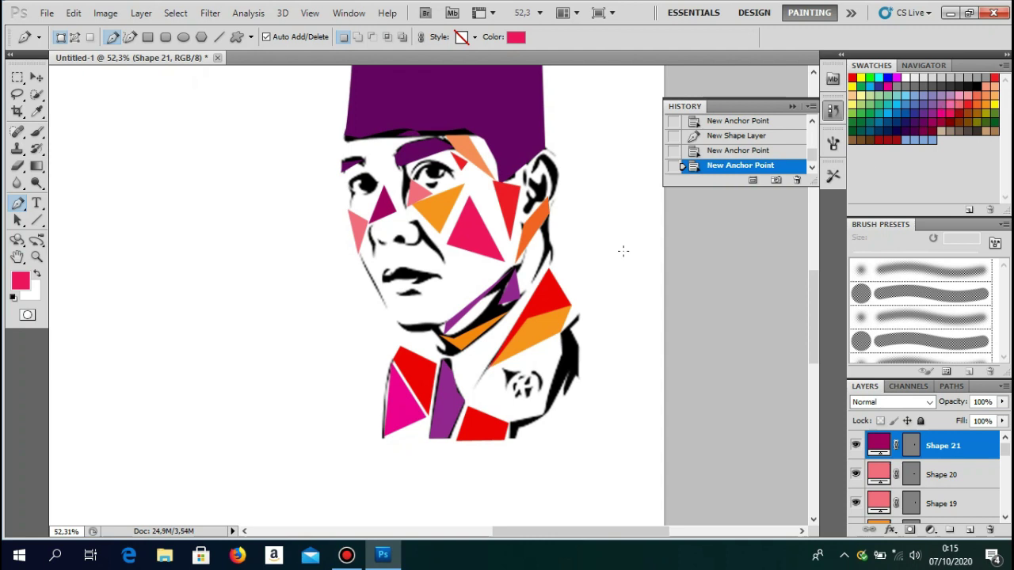
{"action": "left_click", "coordinate": [453, 287]}
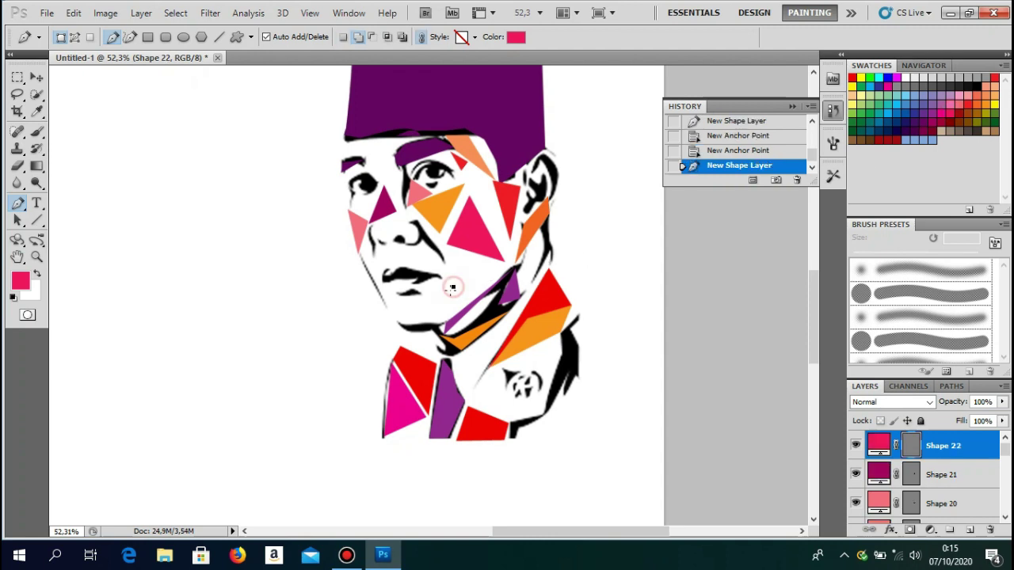
{"action": "left_click", "coordinate": [386, 296]}
{"action": "left_click", "coordinate": [398, 318]}
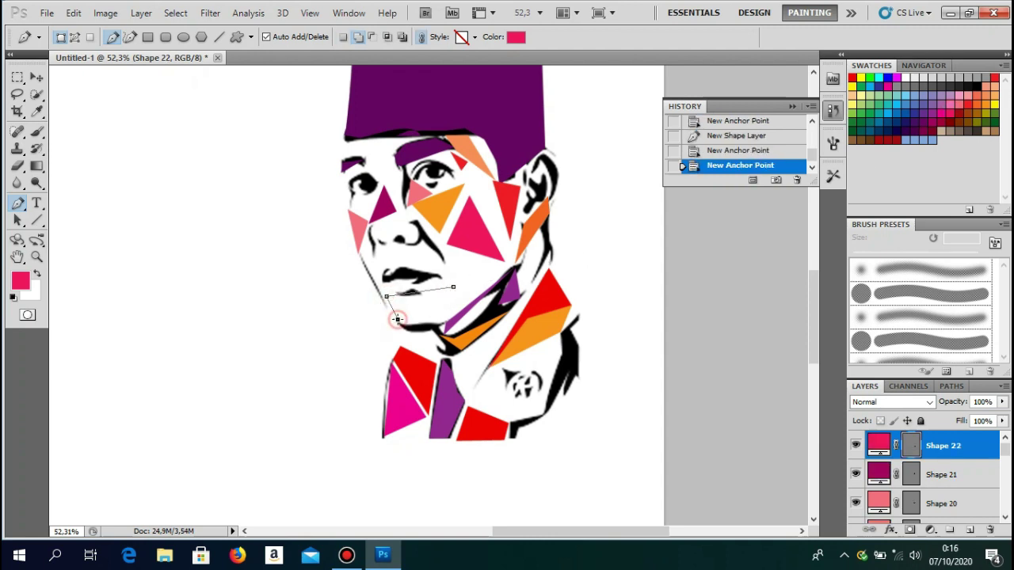
{"action": "key", "text": "Return"}
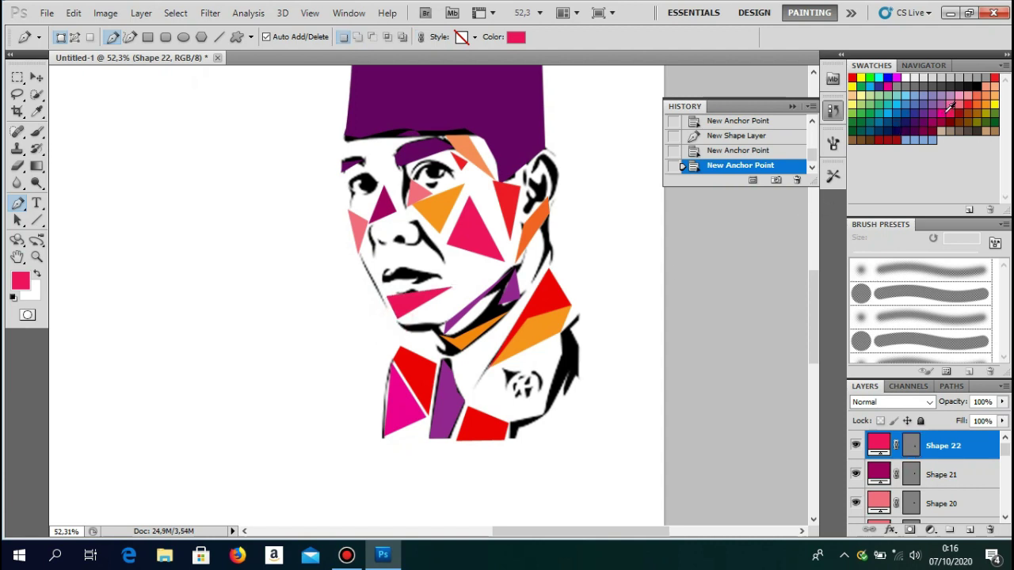
{"action": "left_click", "coordinate": [529, 238]}
{"action": "left_click", "coordinate": [522, 286]}
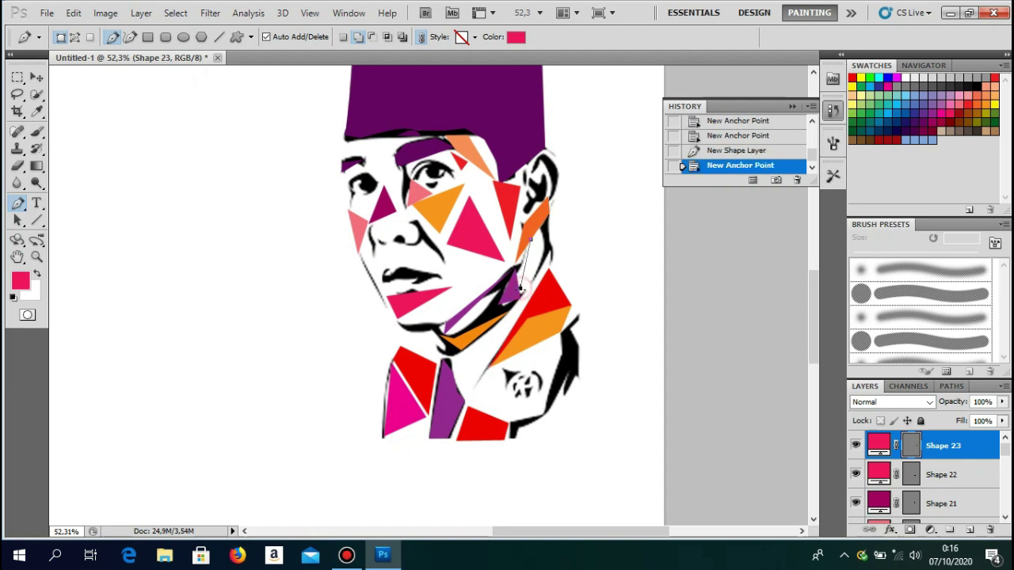
{"action": "left_click", "coordinate": [555, 252]}
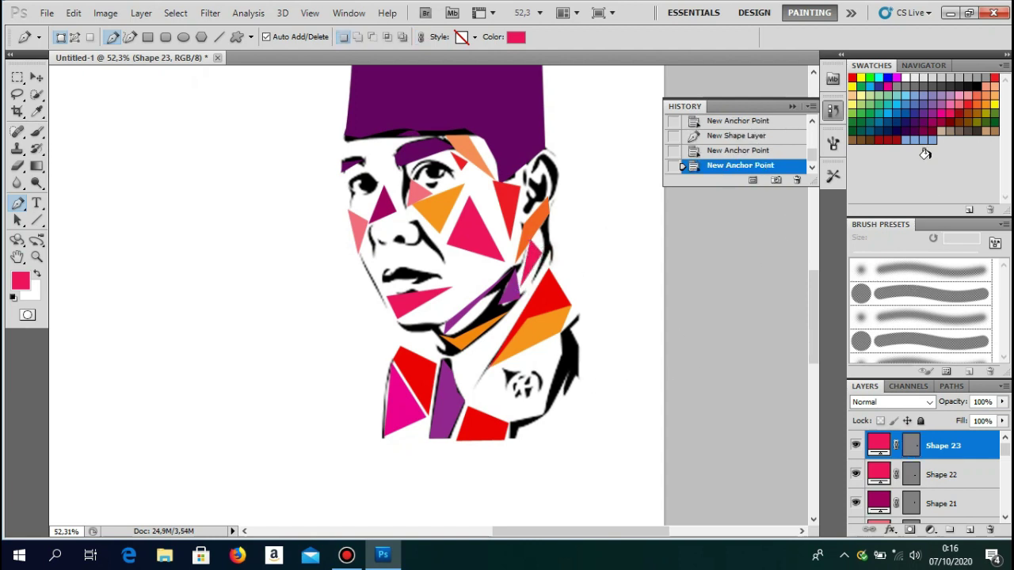
Step: Draw an orange shape over the collar badge
{"action": "left_click", "coordinate": [986, 103]}
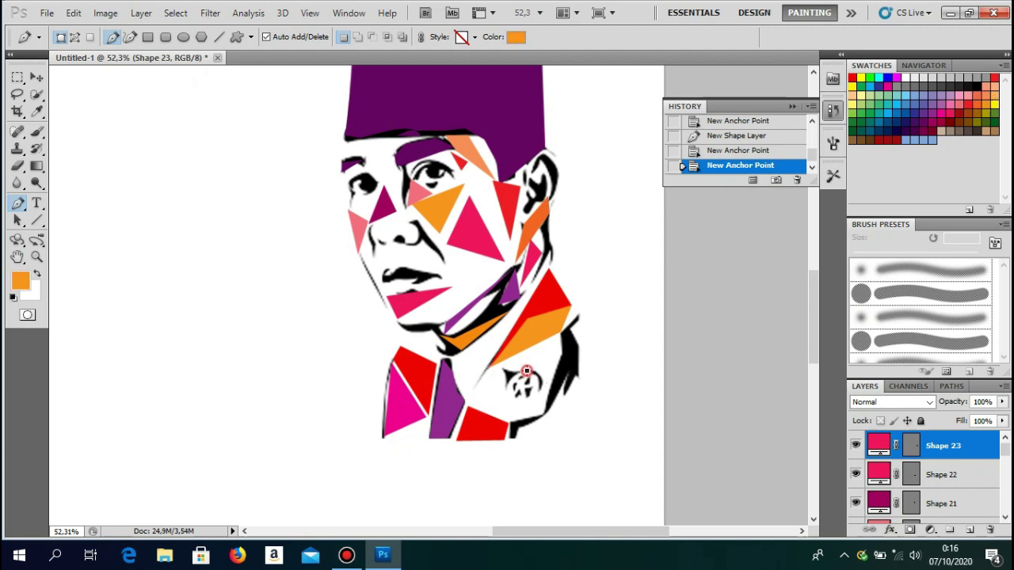
{"action": "left_click", "coordinate": [526, 370]}
{"action": "left_click", "coordinate": [532, 381]}
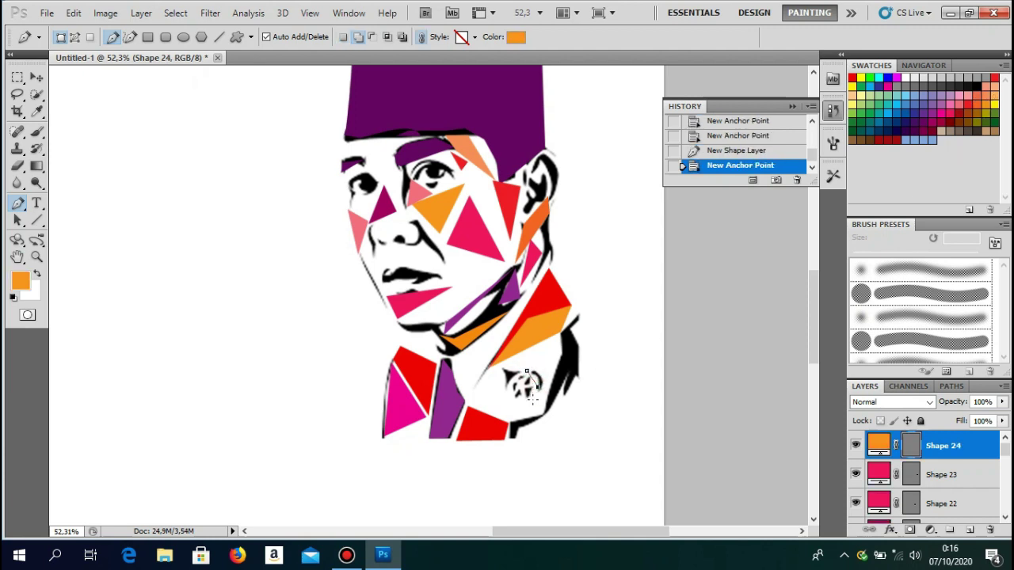
{"action": "left_click", "coordinate": [534, 395]}
{"action": "left_click", "coordinate": [519, 404]}
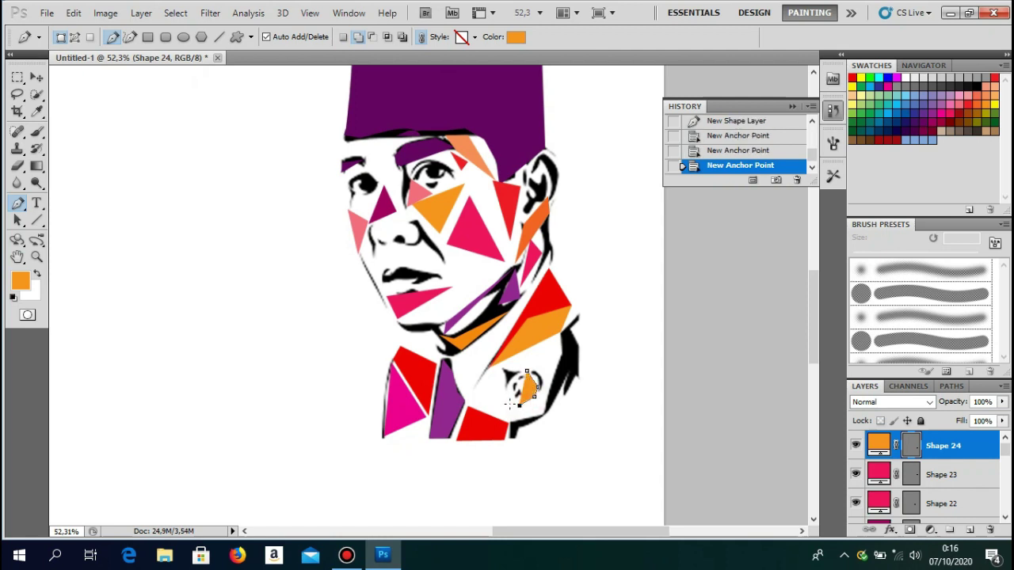
{"action": "left_click", "coordinate": [535, 388]}
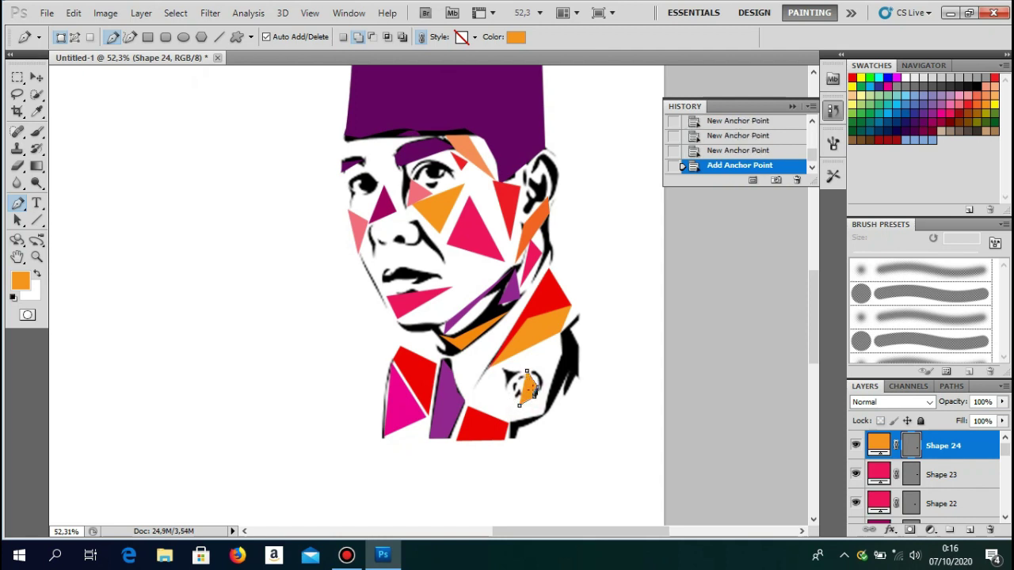
{"action": "left_click", "coordinate": [526, 371]}
{"action": "key", "text": "Return"}
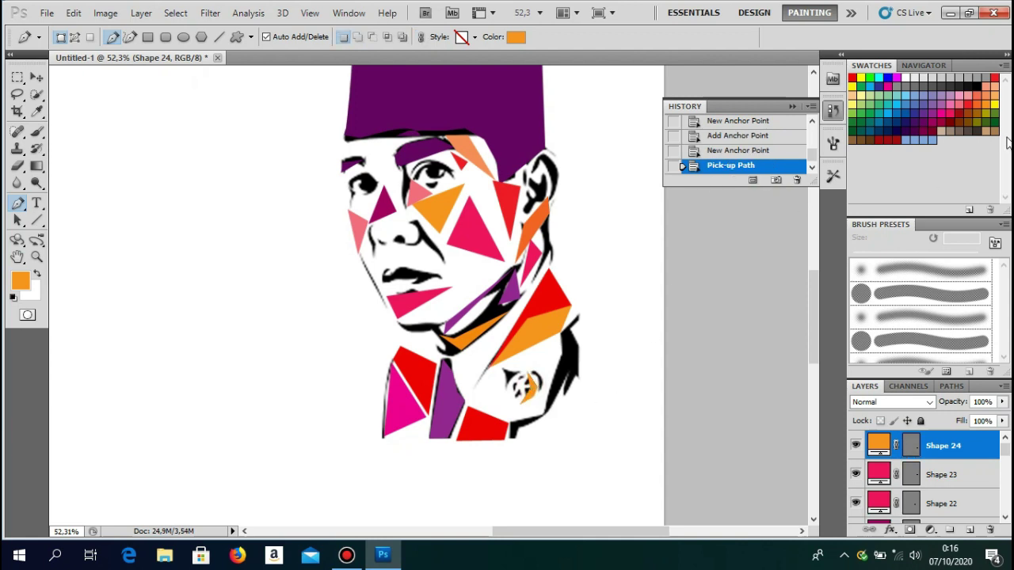
Step: Add a red-orange triangle on the lower right of the jacket
{"action": "left_click", "coordinate": [979, 100]}
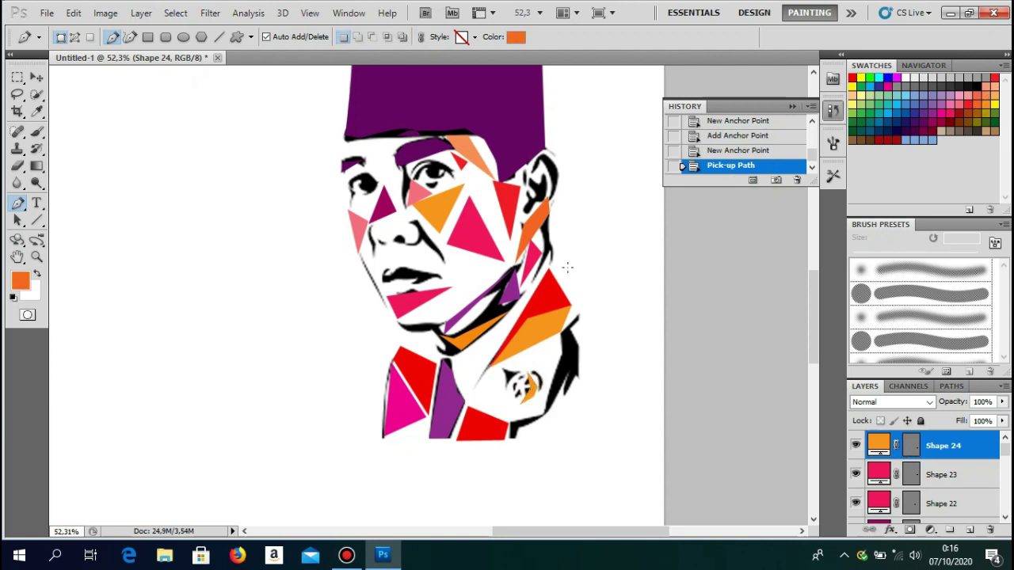
{"action": "left_click", "coordinate": [481, 377]}
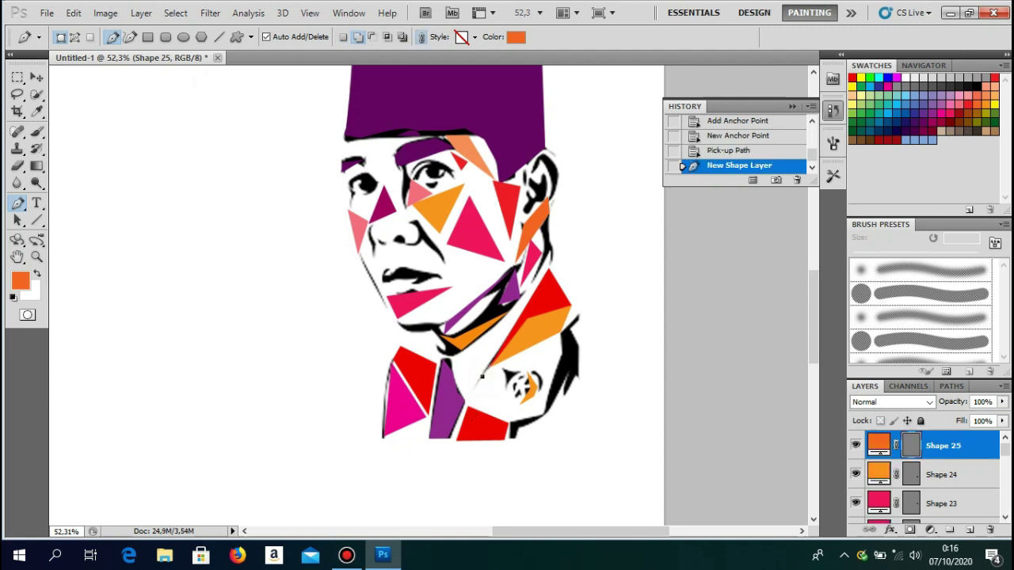
{"action": "left_click", "coordinate": [466, 406]}
{"action": "left_click", "coordinate": [503, 415]}
{"action": "key", "text": "Return"}
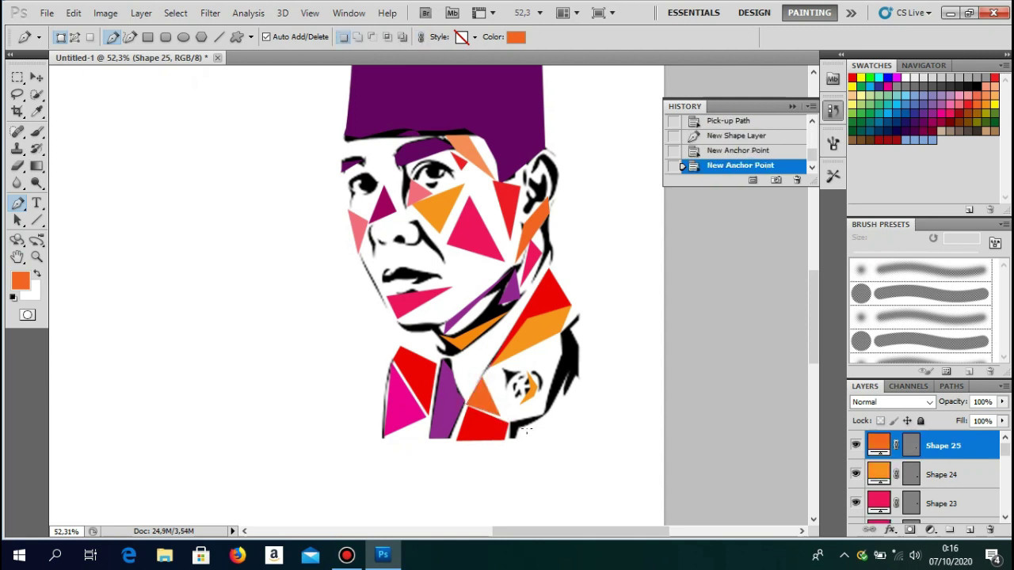
{"action": "scroll", "coordinate": [555, 388], "scroll_direction": "up", "scroll_amount": 2}
{"action": "scroll", "coordinate": [555, 384], "scroll_direction": "up", "scroll_amount": 2}
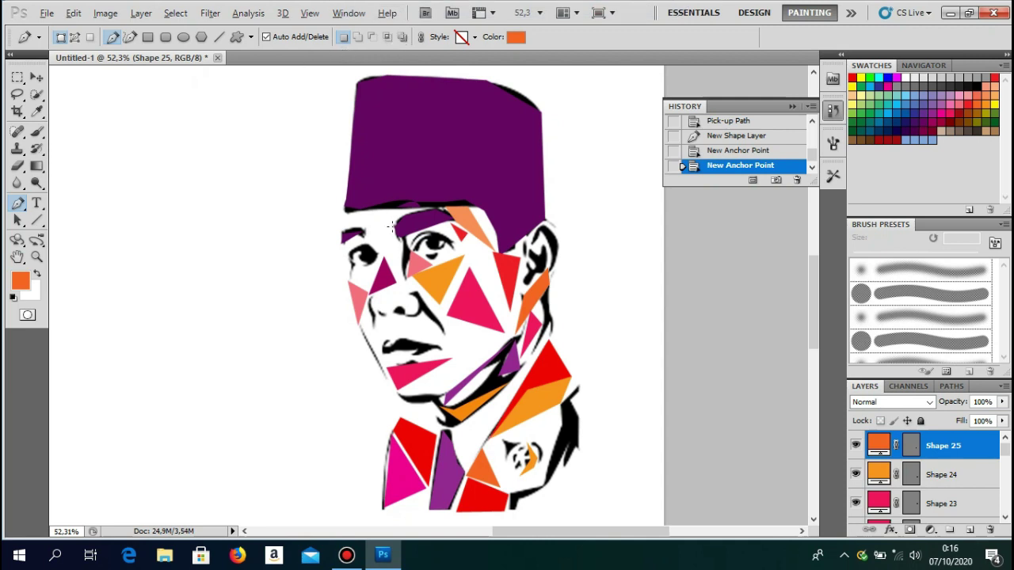
Step: Zoom out to 16.67% to show the whole poster page, then open the File menu
{"action": "key", "text": "ctrl+minus"}
{"action": "key", "text": "ctrl+minus"}
{"action": "key", "text": "ctrl+minus"}
{"action": "key", "text": "ctrl+minus"}
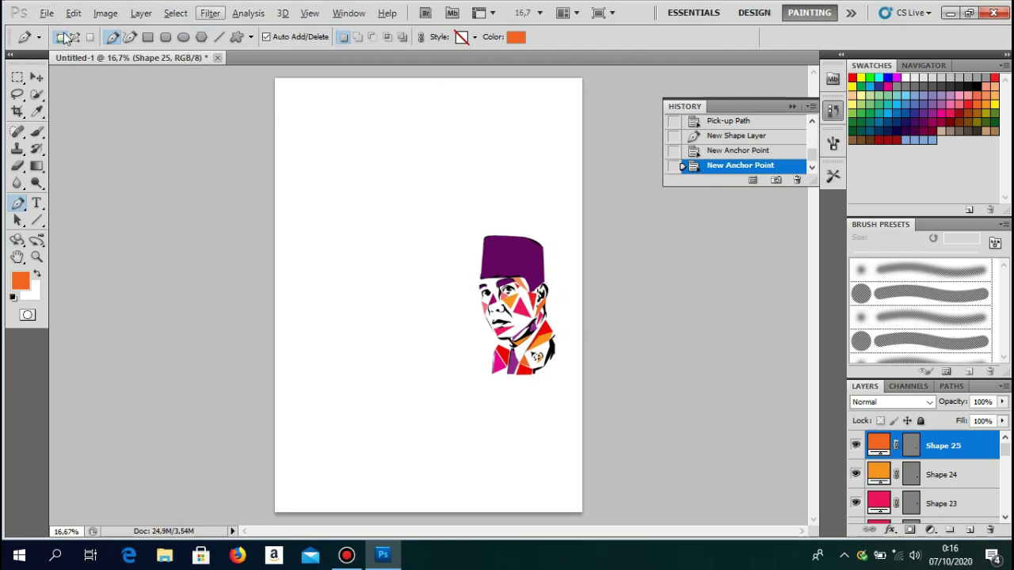
{"action": "left_click", "coordinate": [47, 13]}
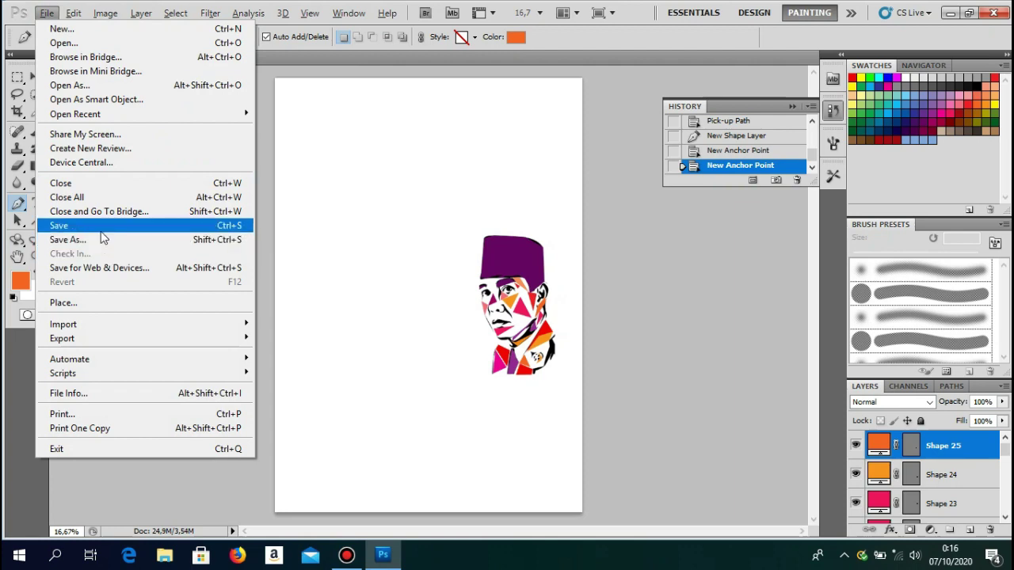
Step: Place the 'ahmad yani' photo onto the poster page
{"action": "left_click", "coordinate": [108, 303]}
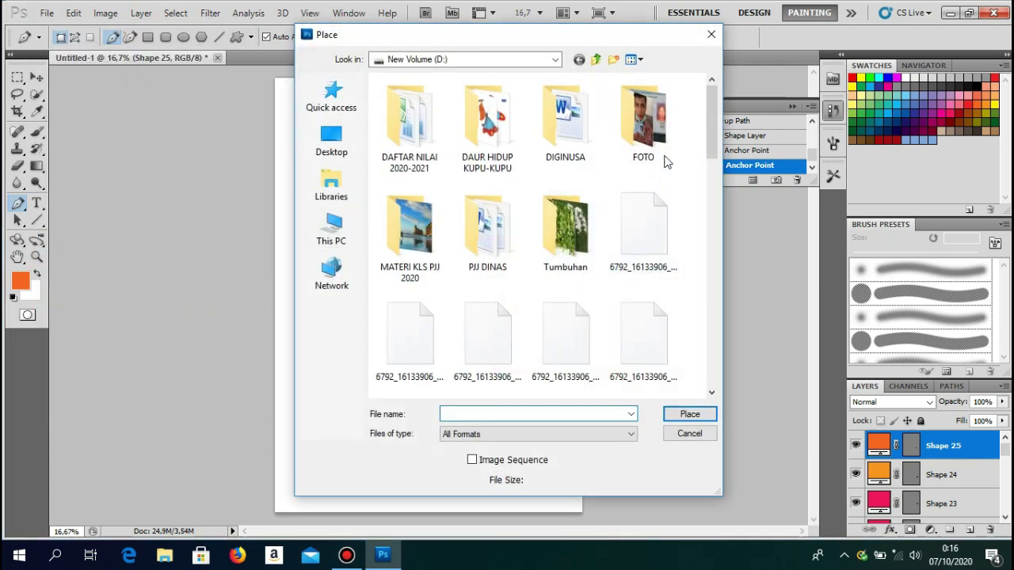
{"action": "left_click_drag", "start_coordinate": [712, 136], "coordinate": [739, 221]}
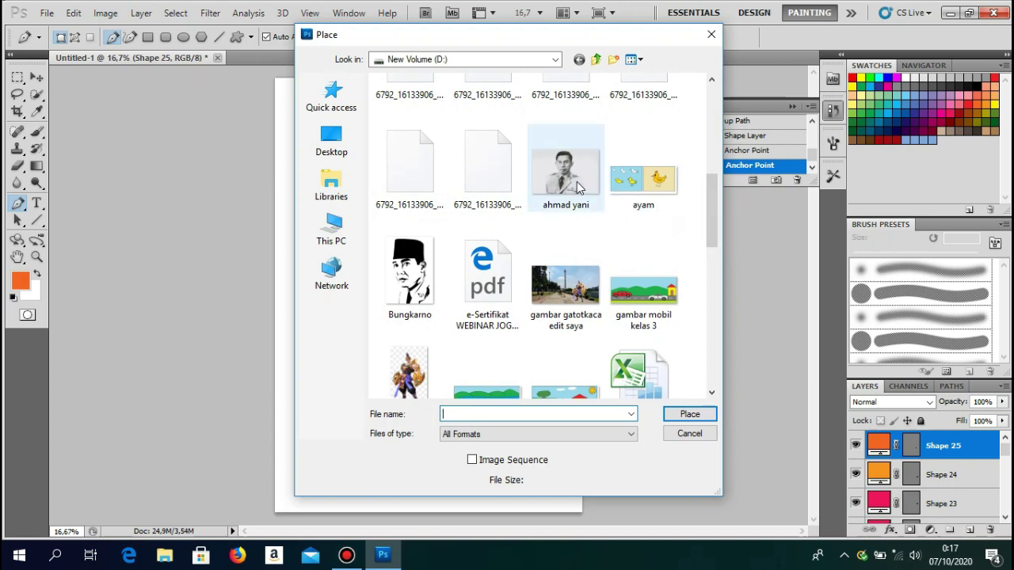
{"action": "left_click", "coordinate": [587, 204]}
{"action": "left_click", "coordinate": [688, 415]}
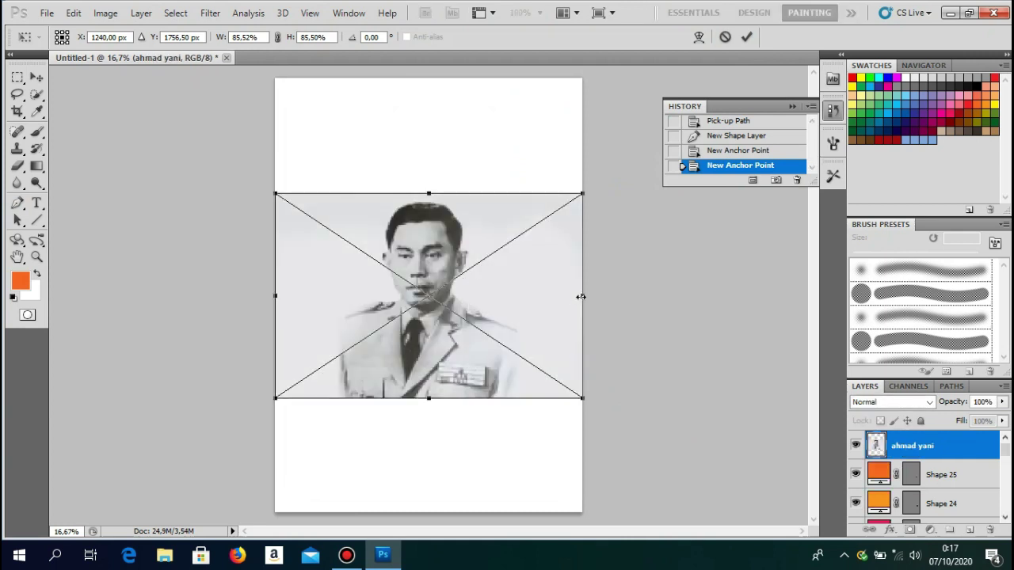
Step: Shrink the photo and move it into the page's top-left corner, then commit
{"action": "left_click_drag", "start_coordinate": [581, 296], "coordinate": [403, 295]}
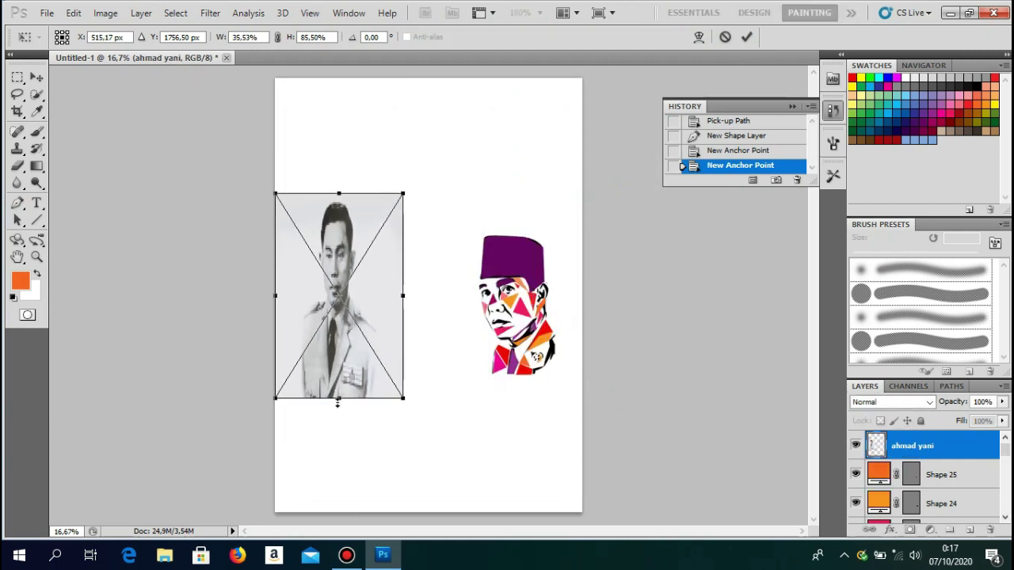
{"action": "left_click_drag", "start_coordinate": [338, 400], "coordinate": [338, 308]}
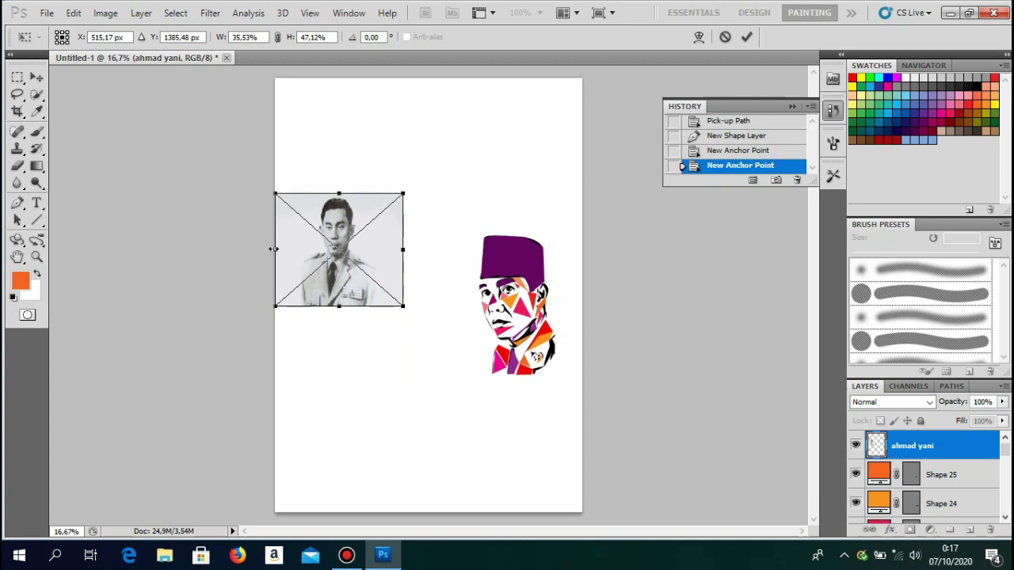
{"action": "left_click_drag", "start_coordinate": [272, 248], "coordinate": [305, 248]}
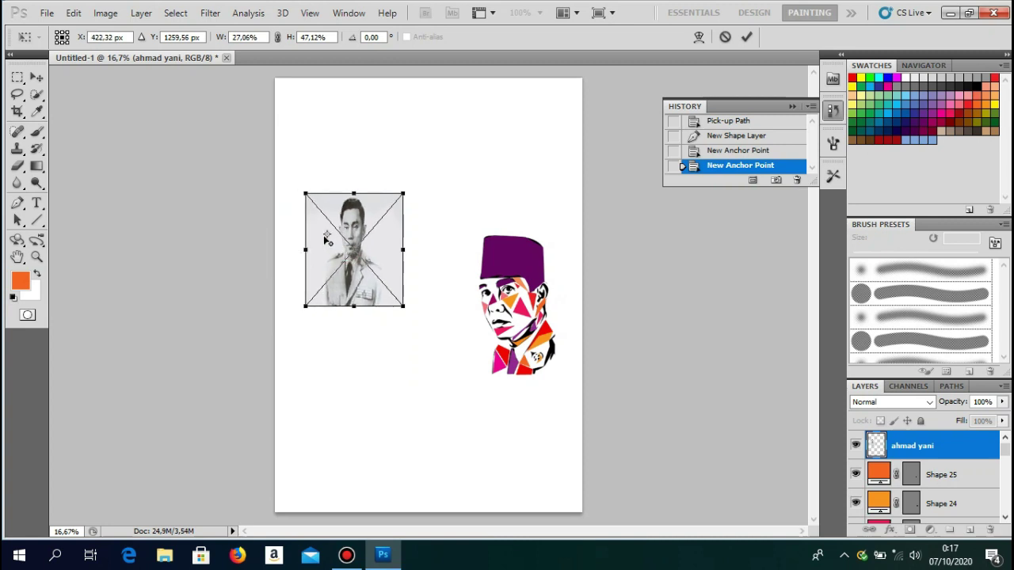
{"action": "mouse_move", "coordinate": [379, 254]}
{"action": "left_mouse_down"}
{"action": "mouse_move", "coordinate": [354, 224]}
{"action": "mouse_move", "coordinate": [346, 185]}
{"action": "mouse_move", "coordinate": [358, 180]}
{"action": "left_mouse_up"}
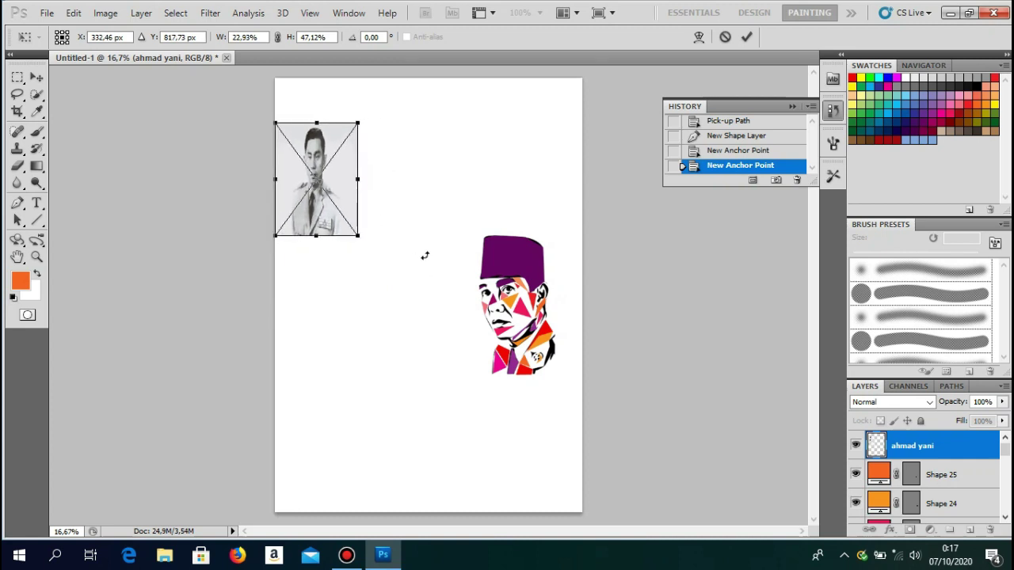
{"action": "key", "text": "Return"}
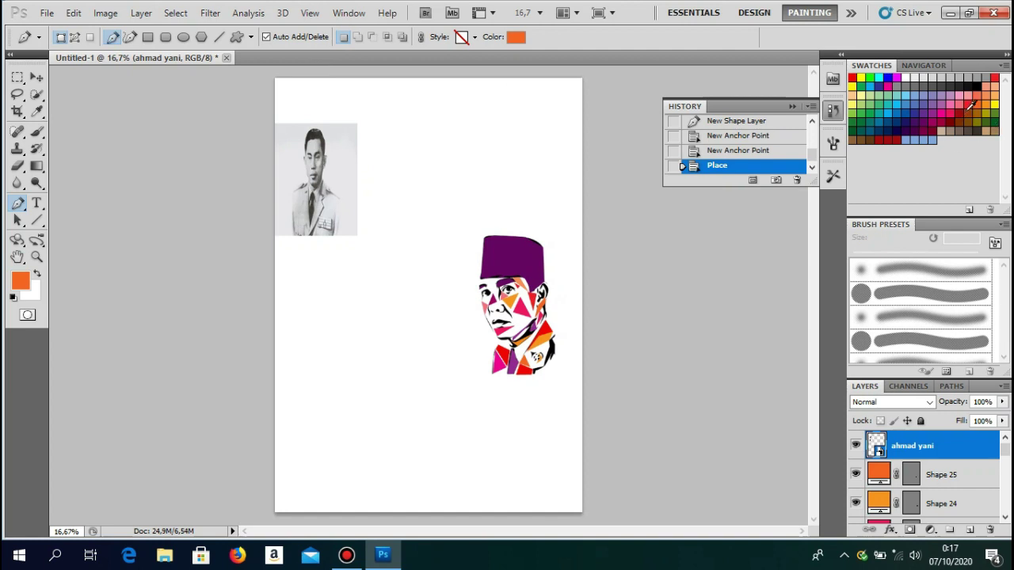
Step: Draw a red quadrilateral shape below the portrait
{"action": "left_click", "coordinate": [854, 78]}
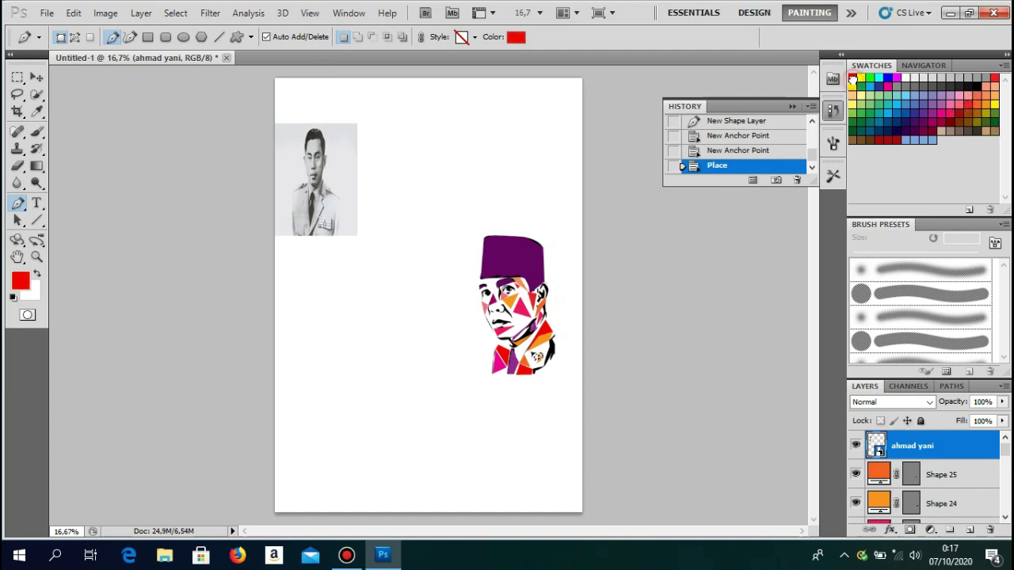
{"action": "left_click", "coordinate": [467, 366]}
{"action": "left_click", "coordinate": [333, 442]}
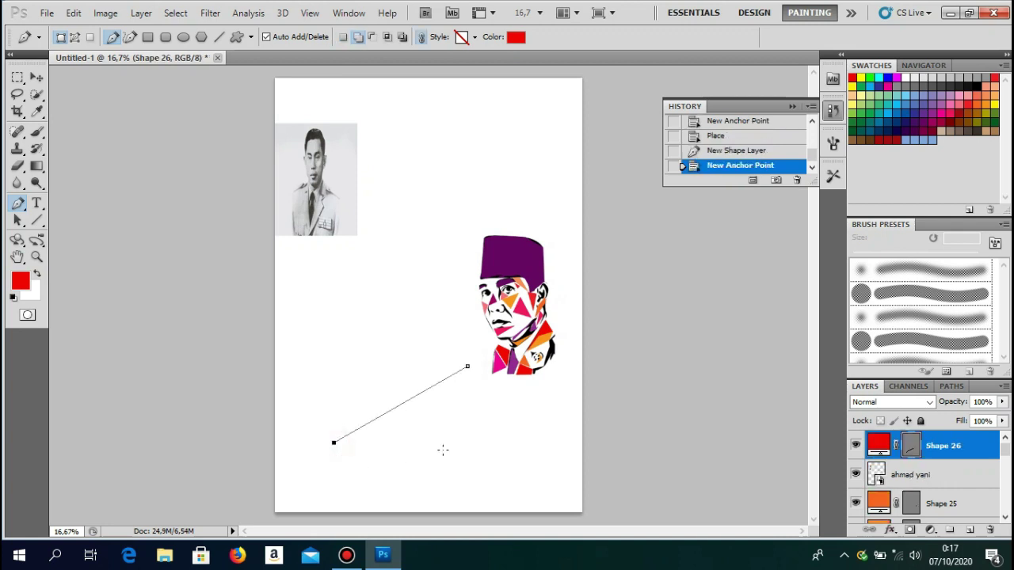
{"action": "left_click", "coordinate": [488, 467]}
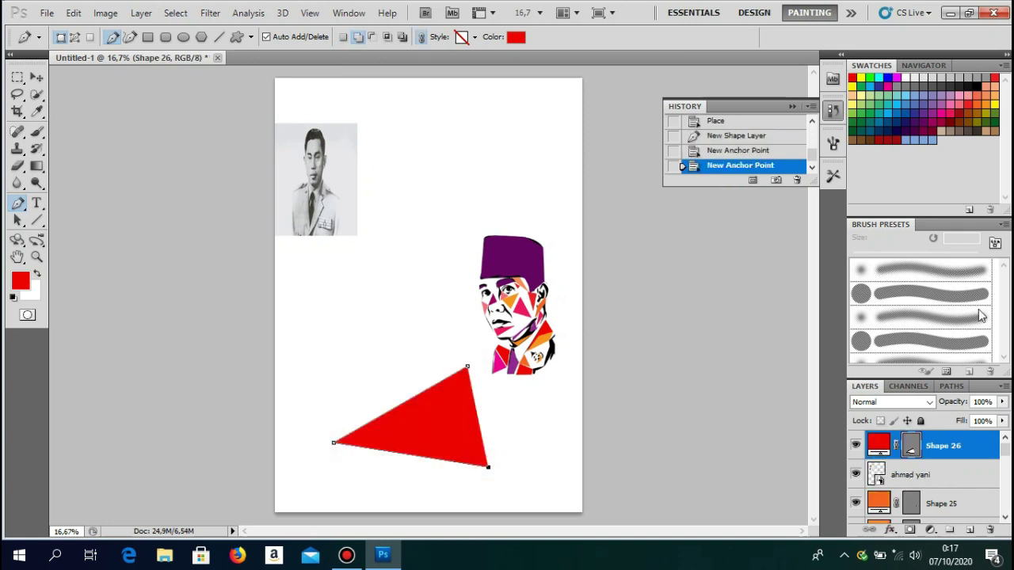
{"action": "left_click", "coordinate": [975, 102]}
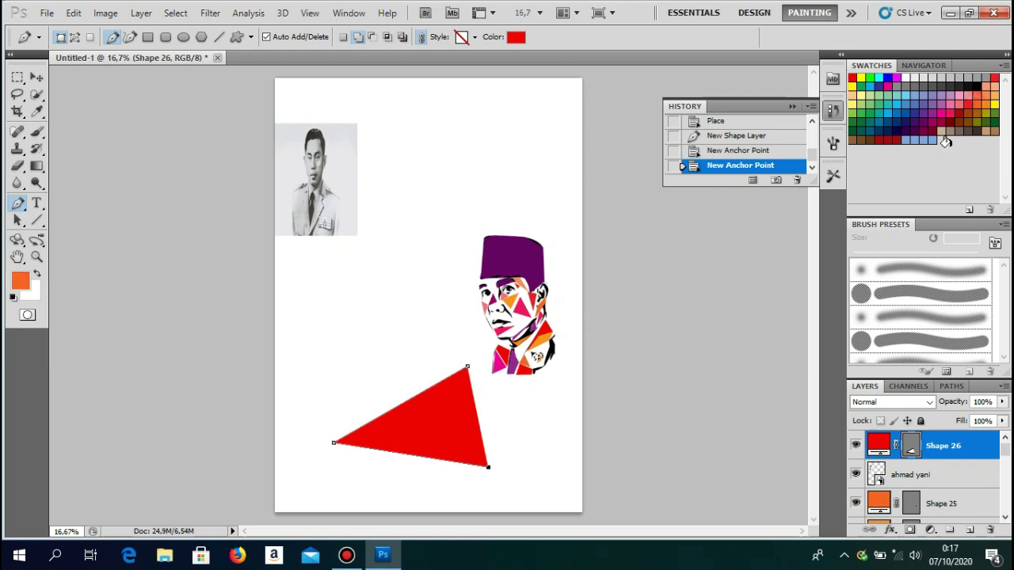
{"action": "left_click", "coordinate": [569, 386]}
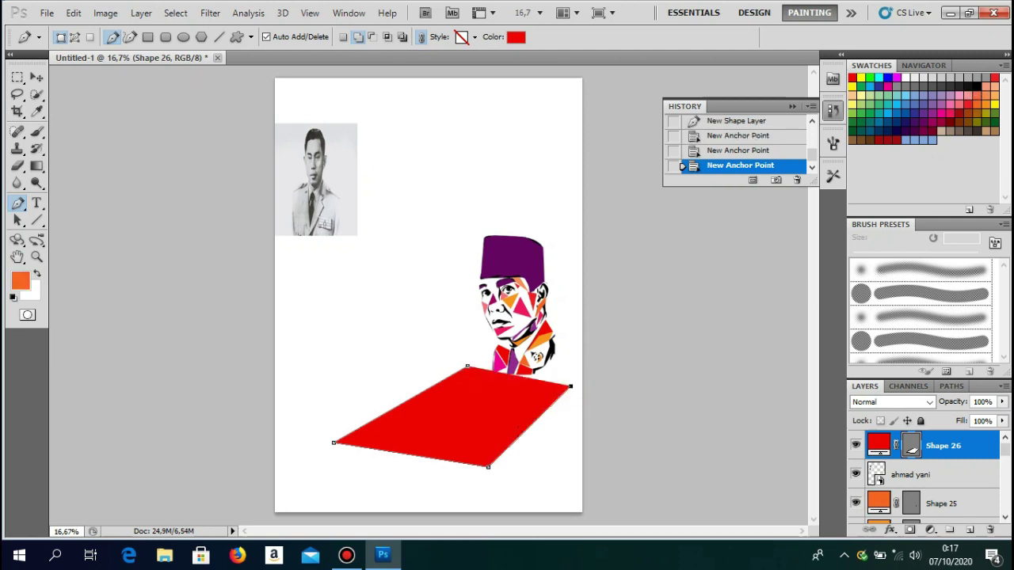
{"action": "key", "text": "Return"}
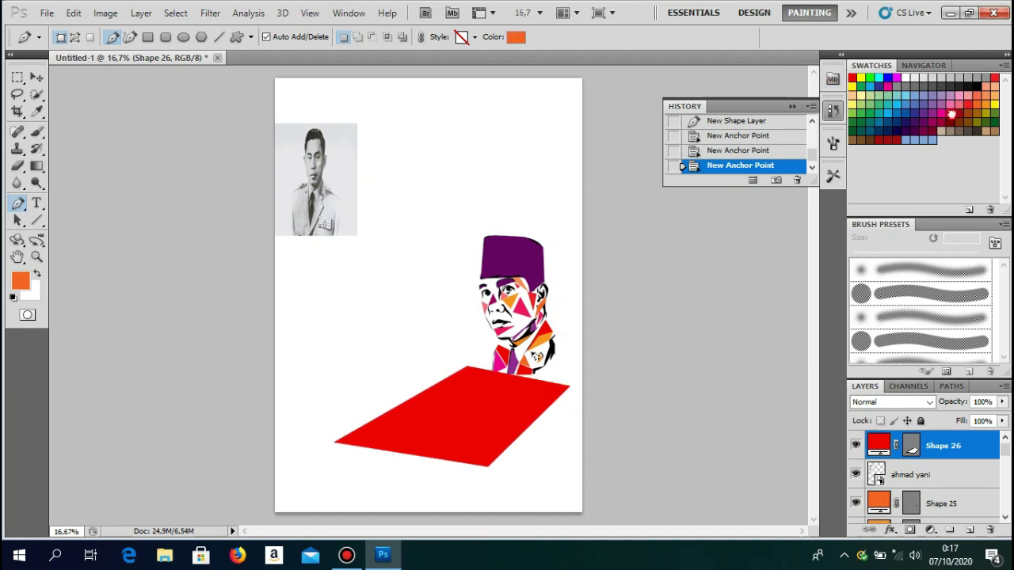
Step: Draw a light orange triangle near the poster's left edge
{"action": "left_click", "coordinate": [955, 111]}
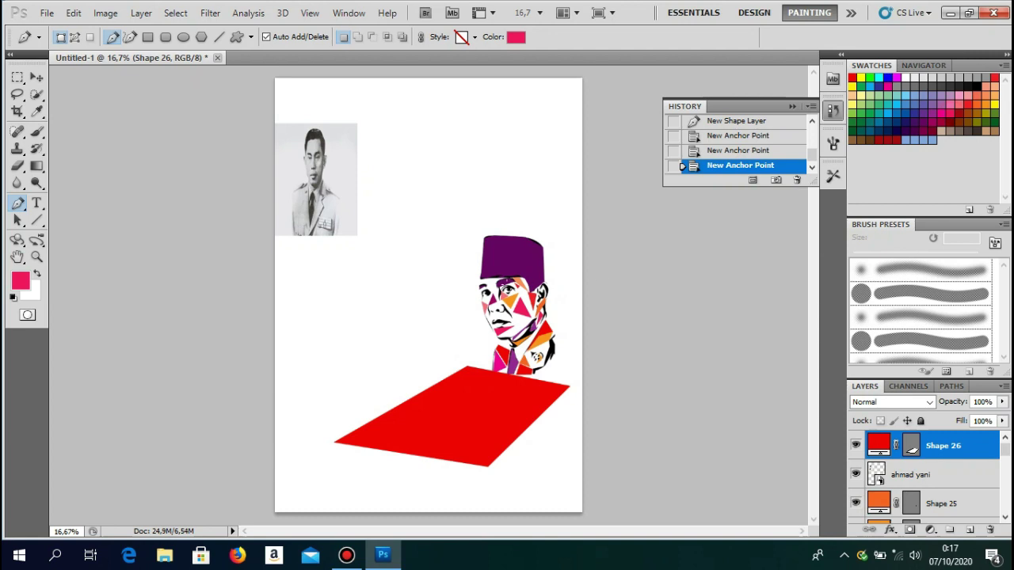
{"action": "left_click", "coordinate": [990, 95]}
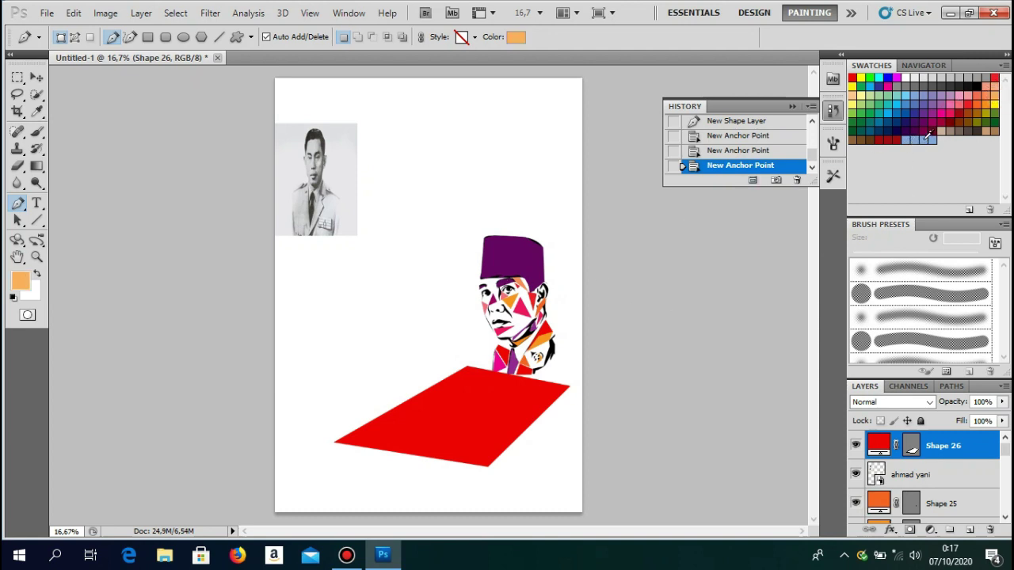
{"action": "left_click", "coordinate": [280, 400]}
{"action": "left_click", "coordinate": [381, 317]}
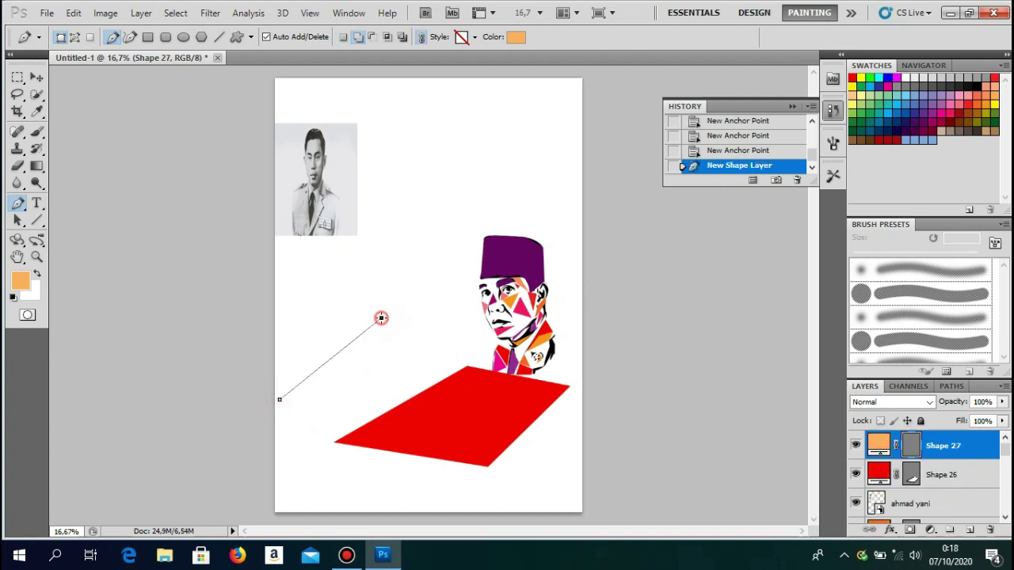
{"action": "left_click", "coordinate": [335, 436]}
{"action": "key", "text": "Return"}
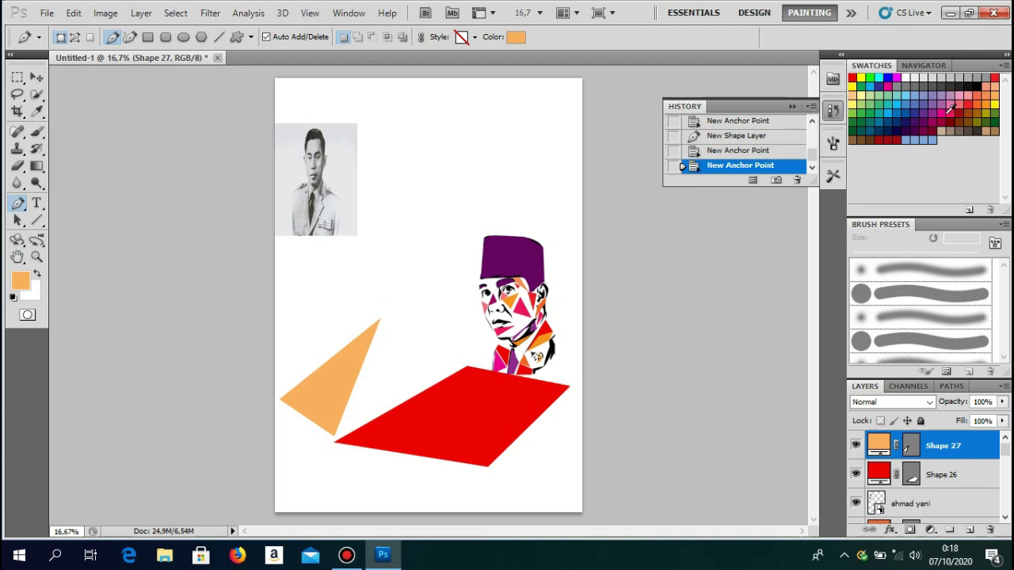
Step: Draw a magenta triangle from the red shape's right corner to the bottom-right
{"action": "left_click", "coordinate": [933, 126]}
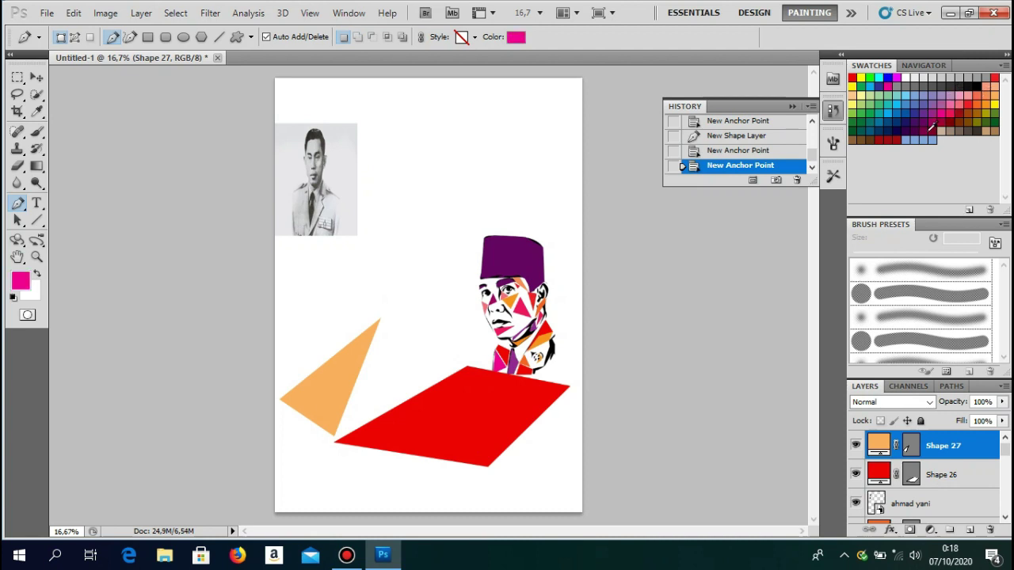
{"action": "left_click", "coordinate": [569, 385]}
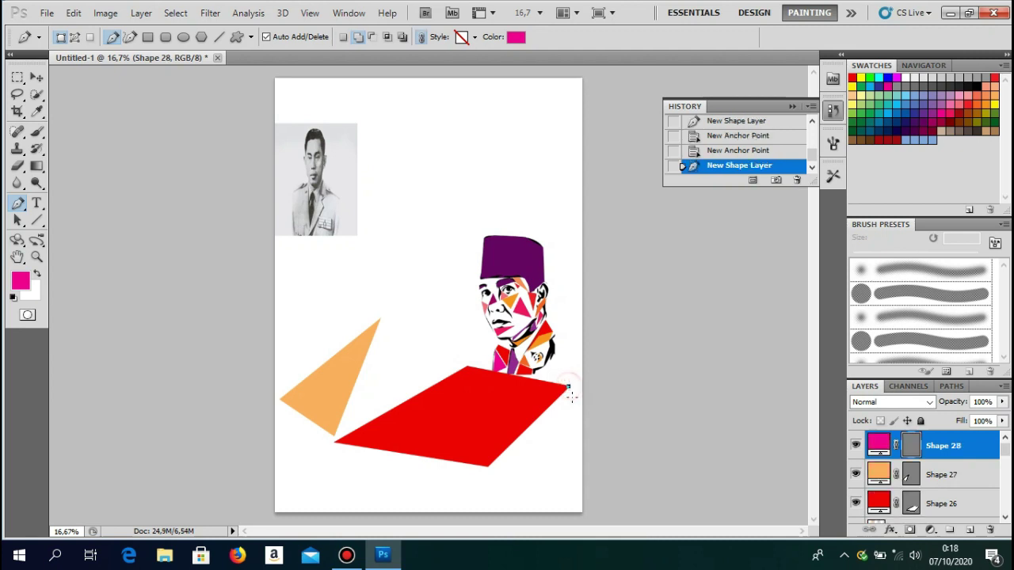
{"action": "left_click", "coordinate": [582, 511]}
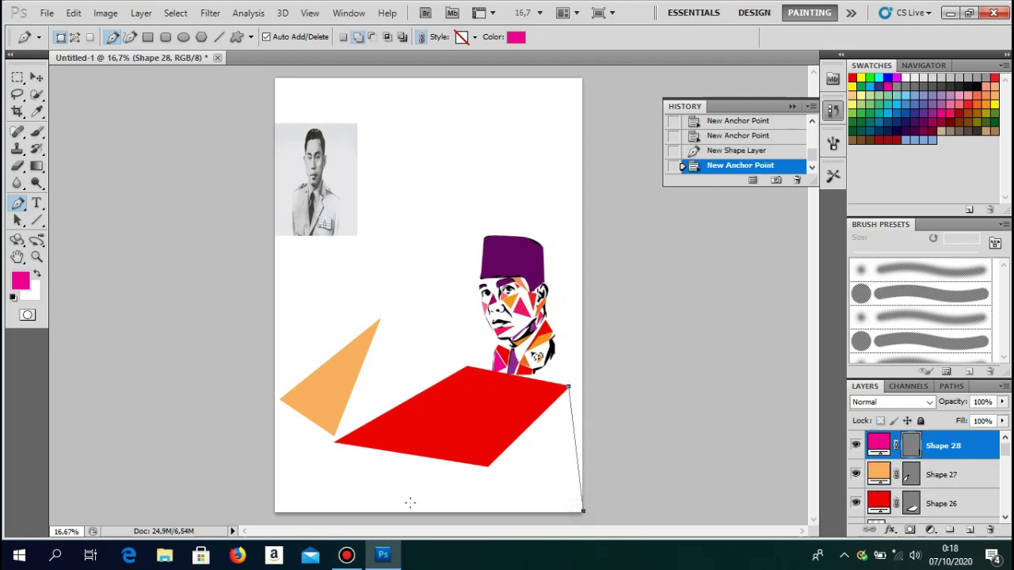
{"action": "left_click", "coordinate": [487, 470]}
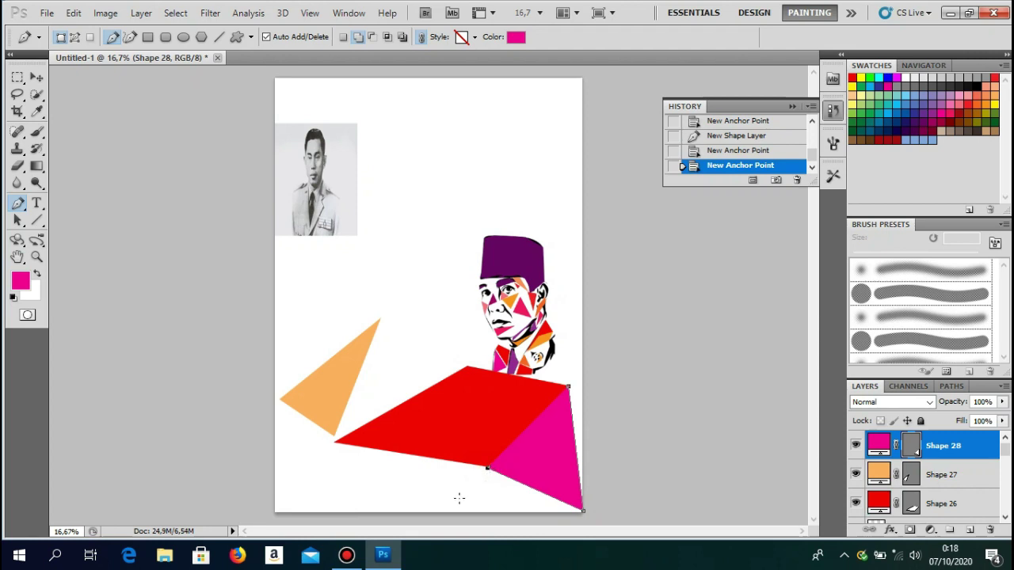
{"action": "key", "text": "Return"}
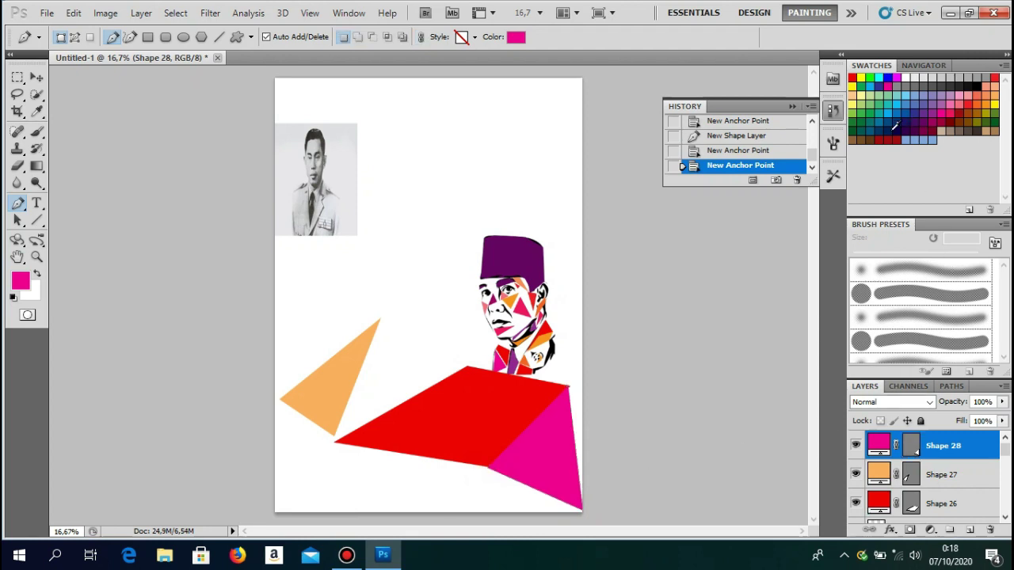
Step: Draw a purple triangle from the red shape's left corner to the bottom-left
{"action": "left_click", "coordinate": [952, 115]}
{"action": "left_click", "coordinate": [923, 112]}
{"action": "left_click", "coordinate": [332, 445]}
{"action": "left_click", "coordinate": [277, 510]}
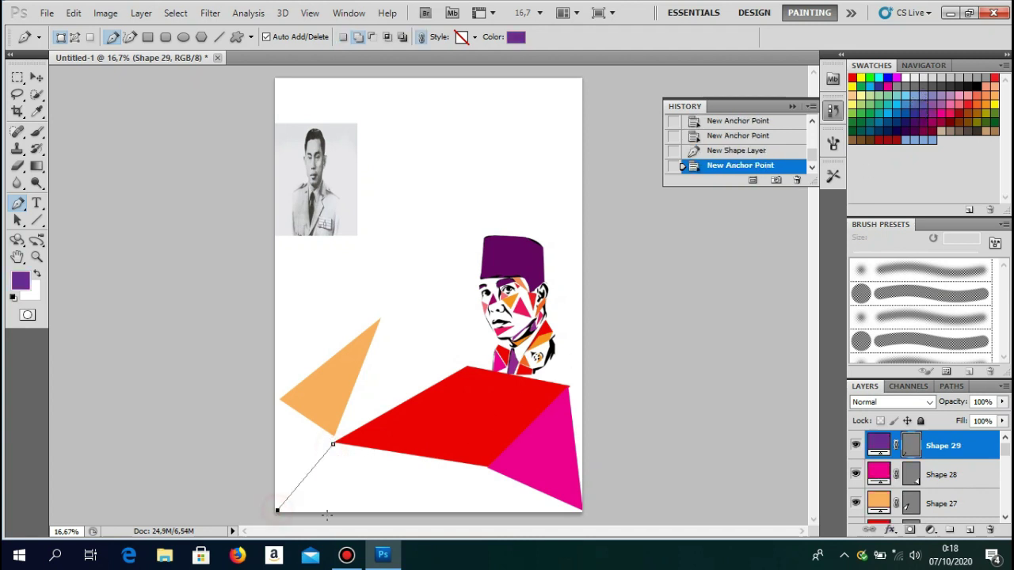
{"action": "left_click", "coordinate": [482, 470]}
{"action": "key", "text": "Return"}
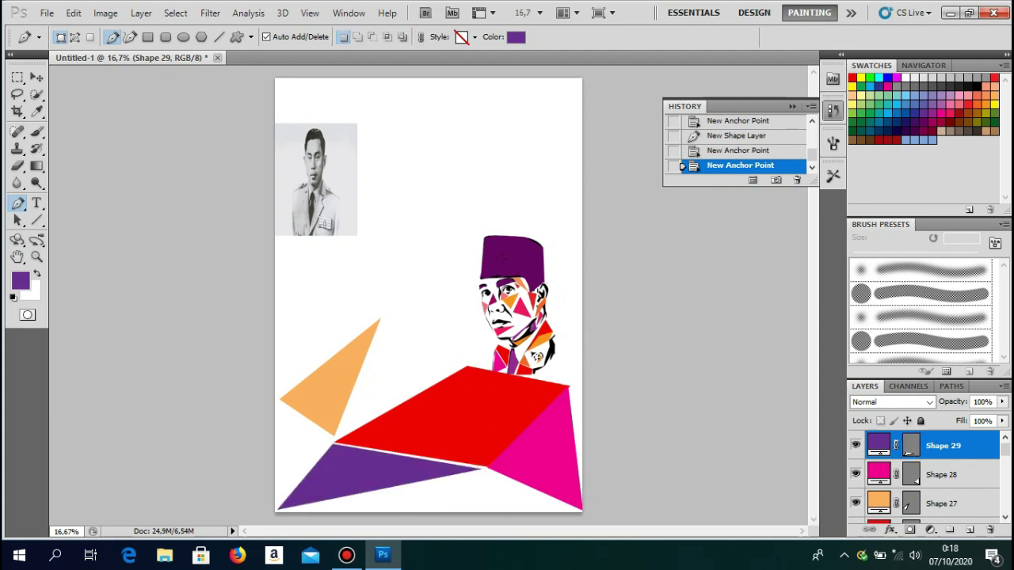
{"action": "left_click", "coordinate": [974, 103]}
Step: Draw a red triangle from the left edge pointing toward the portrait
{"action": "left_click", "coordinate": [274, 237]}
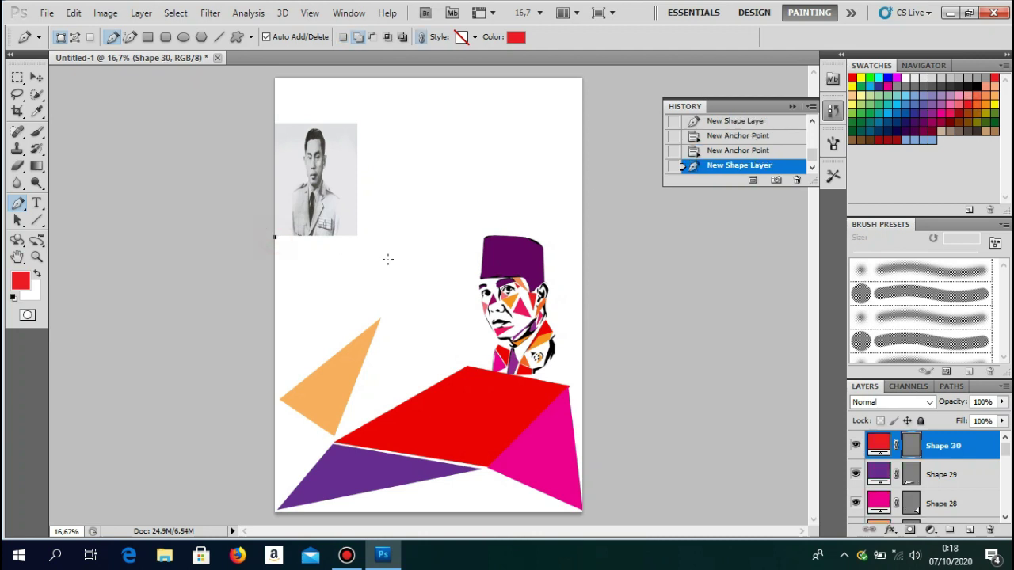
{"action": "left_click", "coordinate": [432, 228]}
{"action": "left_click", "coordinate": [464, 348]}
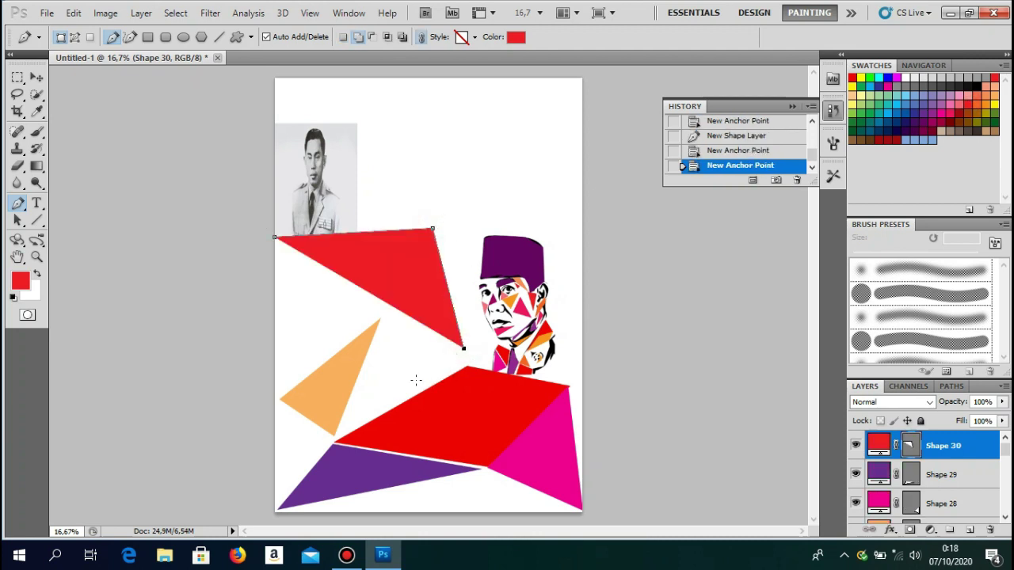
{"action": "key", "text": "Return"}
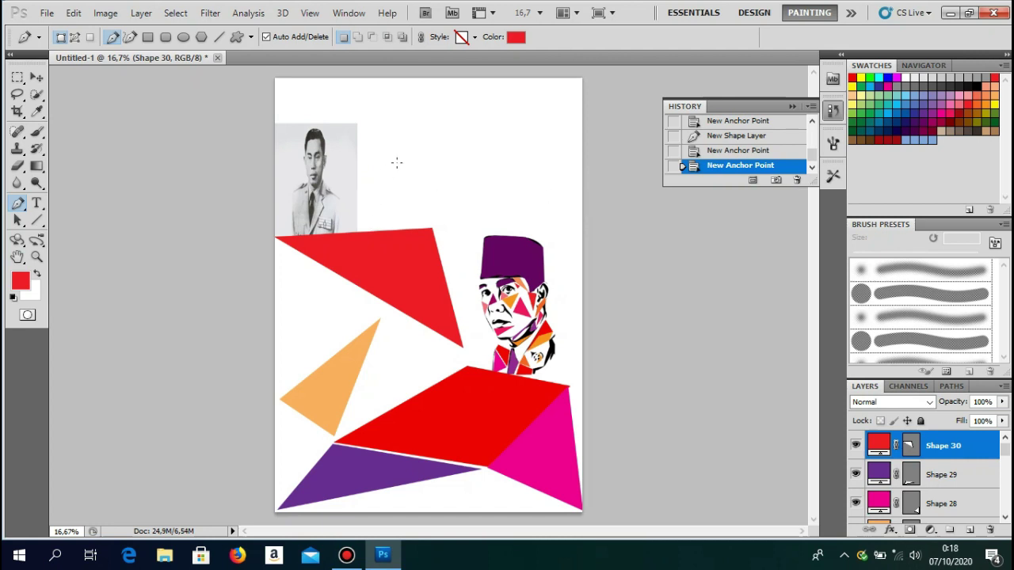
Step: Draw a thin deep pink sliver triangle beside the black-and-white photo
{"action": "left_click", "coordinate": [957, 107]}
{"action": "left_click", "coordinate": [360, 127]}
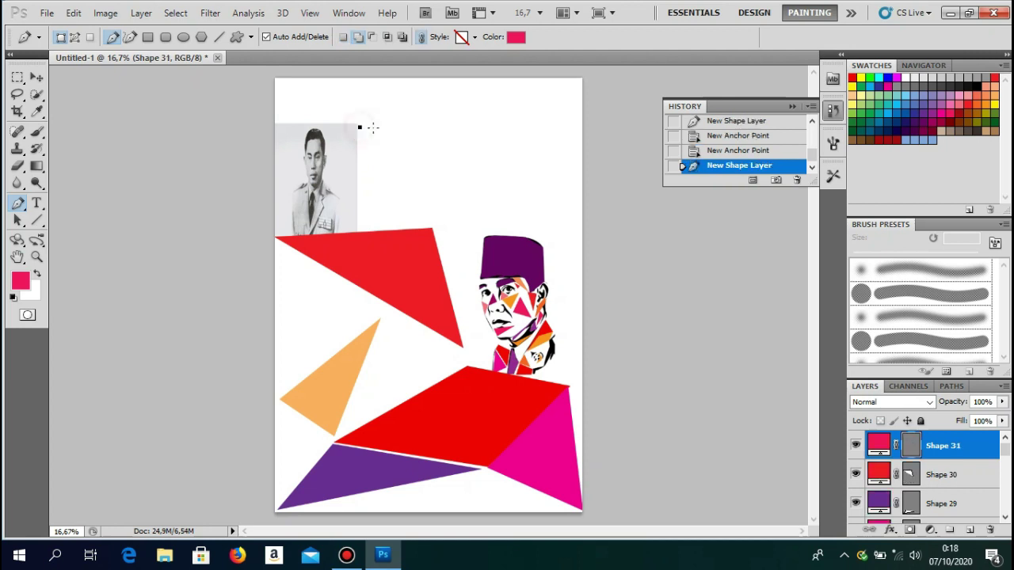
{"action": "left_click", "coordinate": [489, 139]}
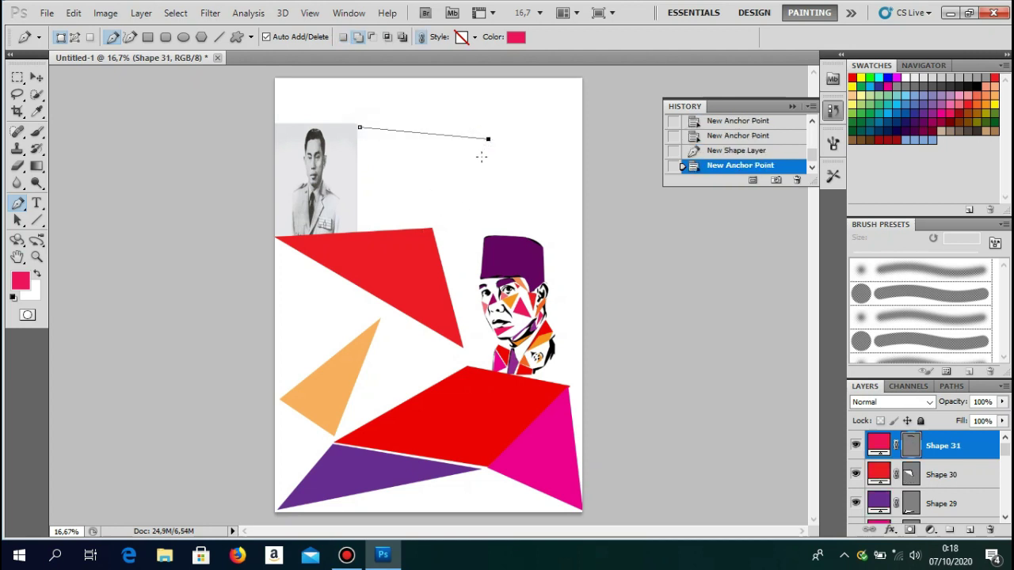
{"action": "left_click", "coordinate": [481, 167]}
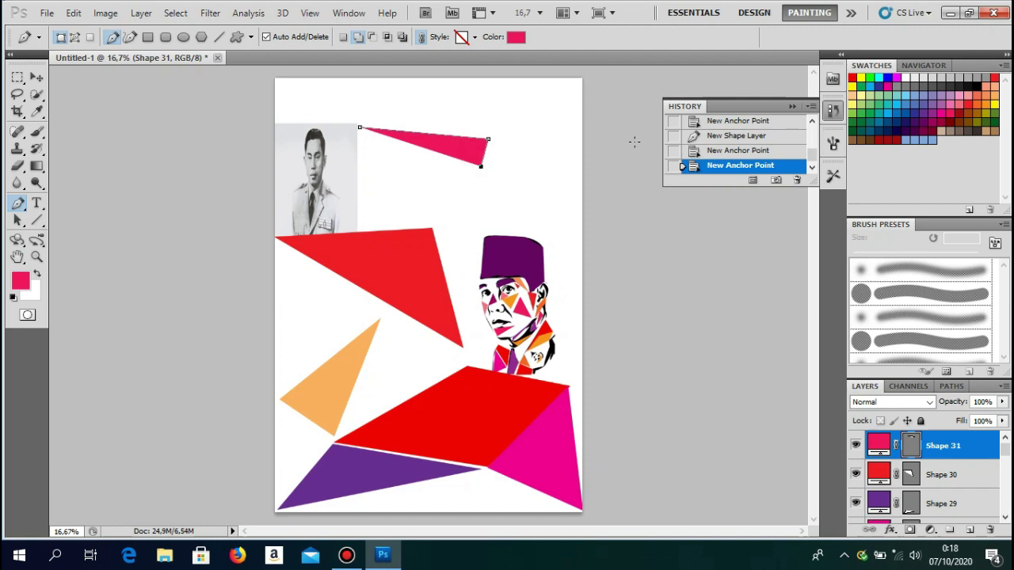
{"action": "key", "text": "Return"}
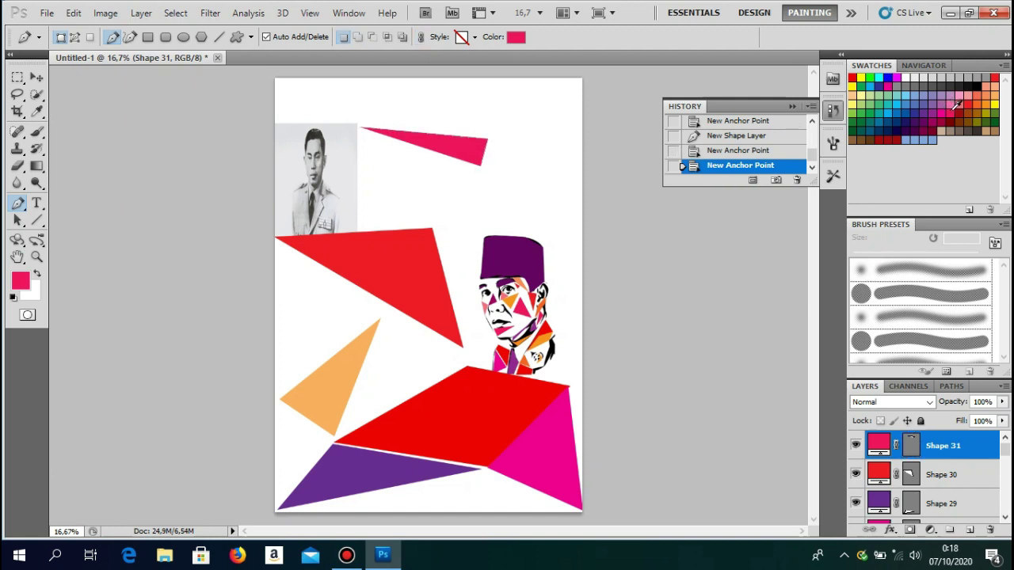
Step: Draw a light pink triangle near the top right of the poster
{"action": "left_click", "coordinate": [957, 96]}
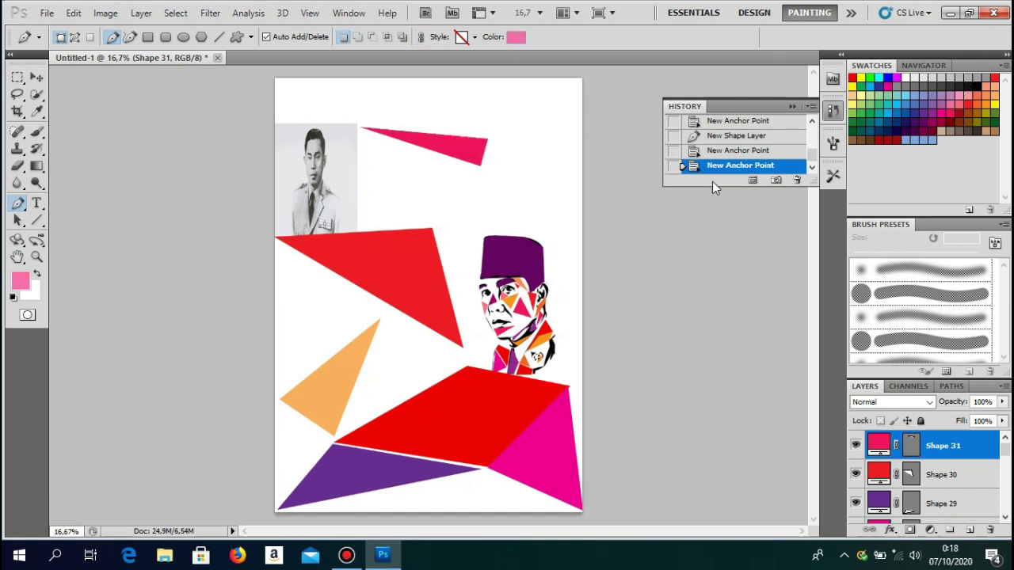
{"action": "left_click", "coordinate": [560, 233]}
{"action": "left_click", "coordinate": [530, 121]}
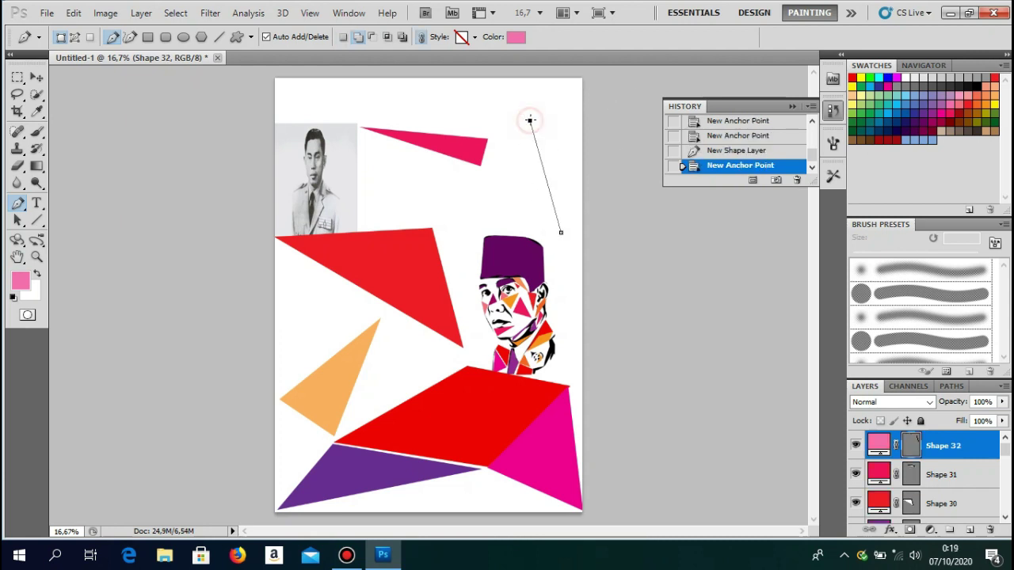
{"action": "left_click", "coordinate": [578, 110]}
{"action": "key", "text": "Return"}
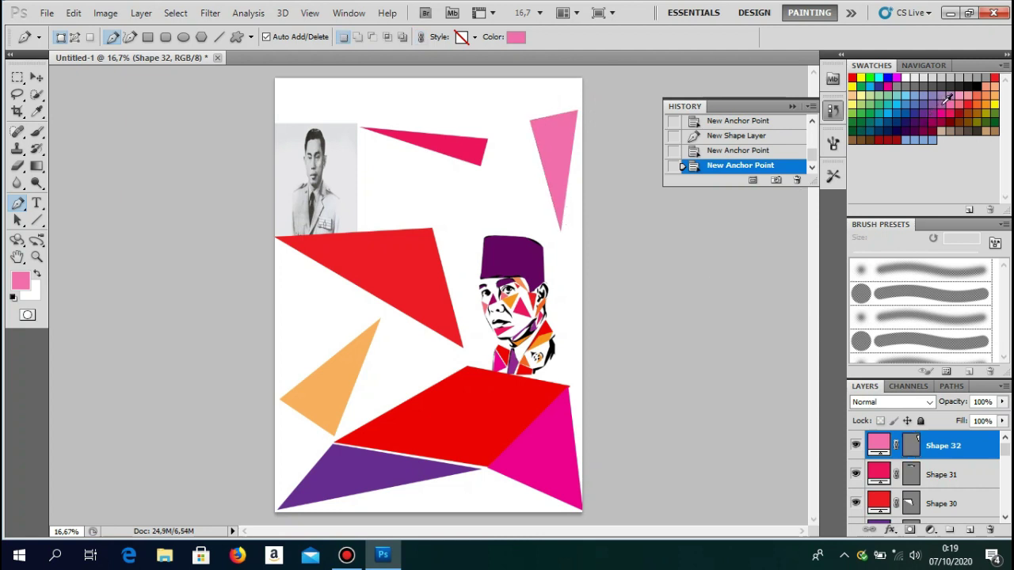
{"action": "left_click", "coordinate": [940, 103]}
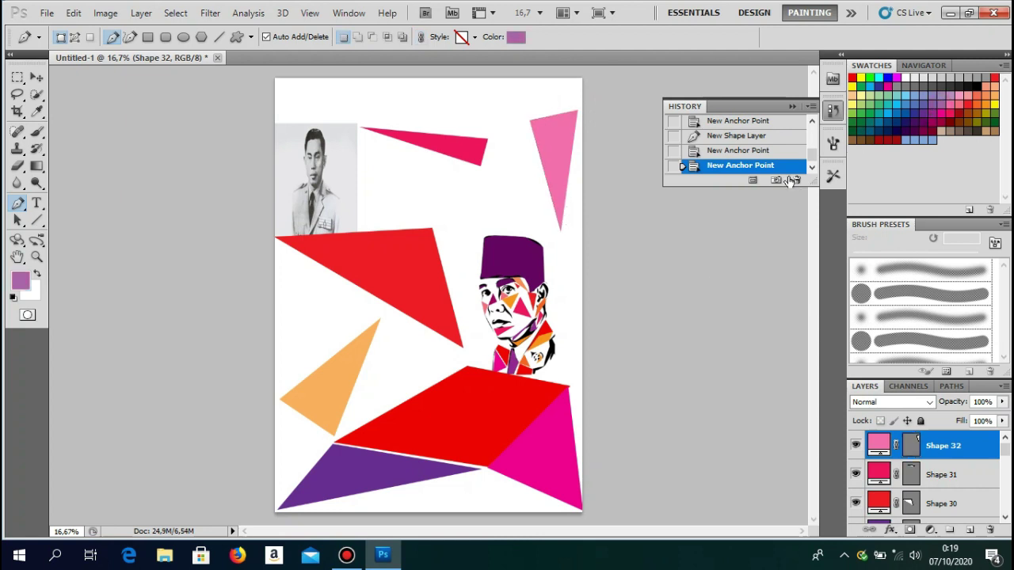
Step: Draw a light purple triangle from below the pink sliver to the light pink triangle's tip
{"action": "left_click", "coordinate": [429, 188]}
{"action": "left_click", "coordinate": [559, 231]}
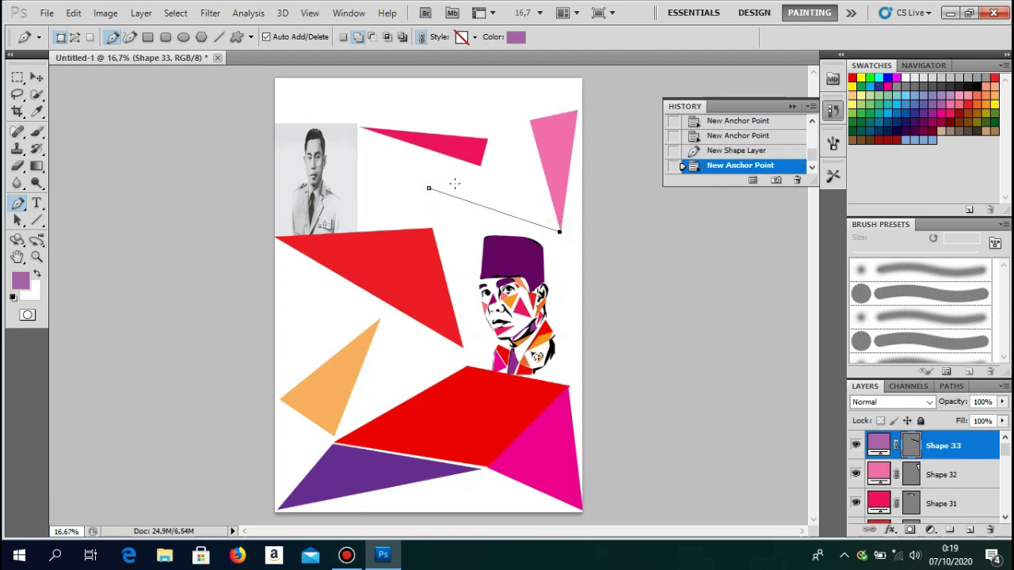
{"action": "left_click", "coordinate": [525, 120]}
{"action": "key", "text": "Return"}
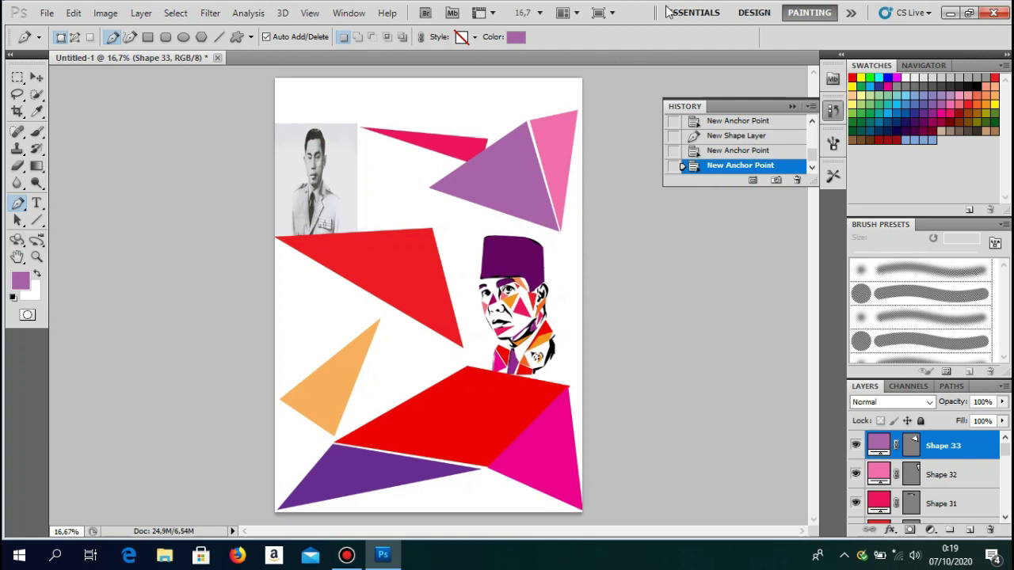
Step: Type the title 'SEMINAR NASIONAL' in capitals at the top of the page
{"action": "left_click", "coordinate": [36, 203]}
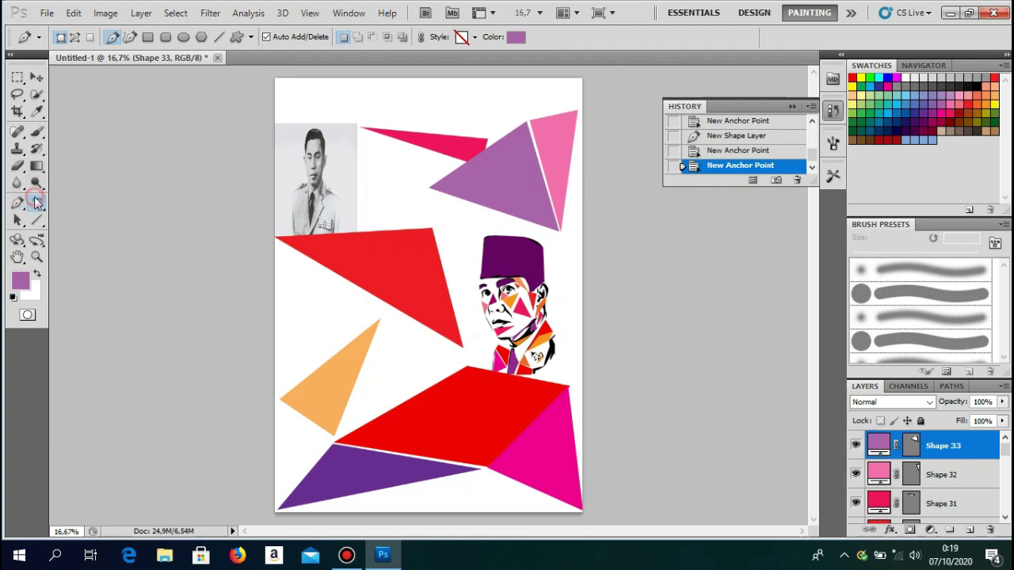
{"action": "left_click", "coordinate": [351, 98]}
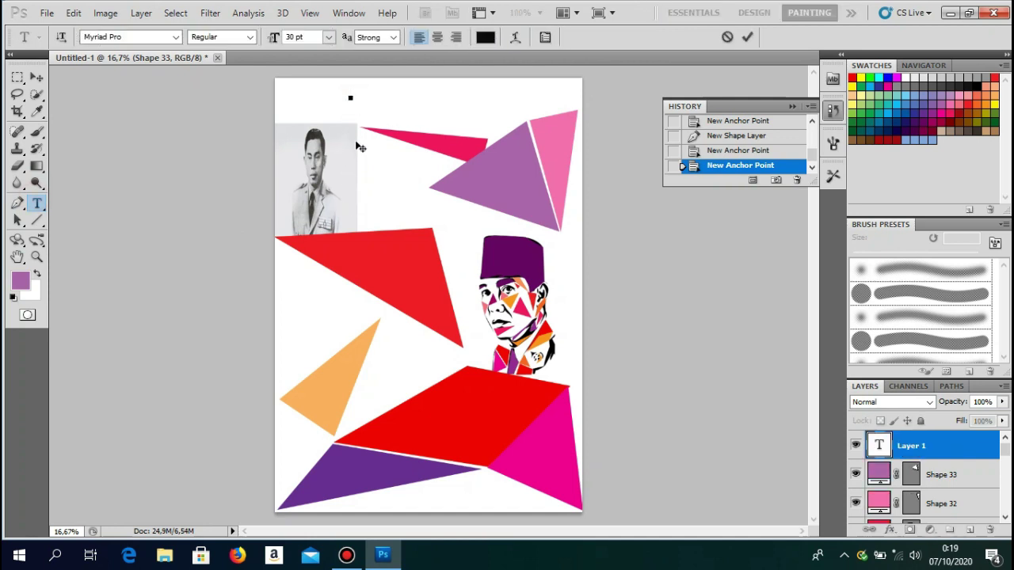
{"action": "type", "text": "a"}
{"action": "key", "text": "Caps_Lock"}
{"action": "type", "text": "S"}
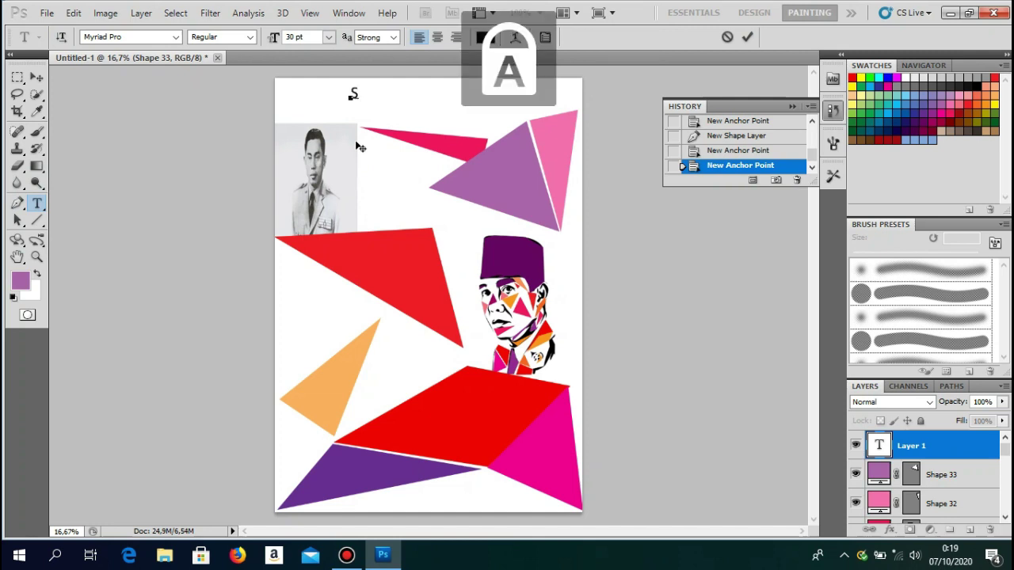
{"action": "type", "text": "EMINAR "}
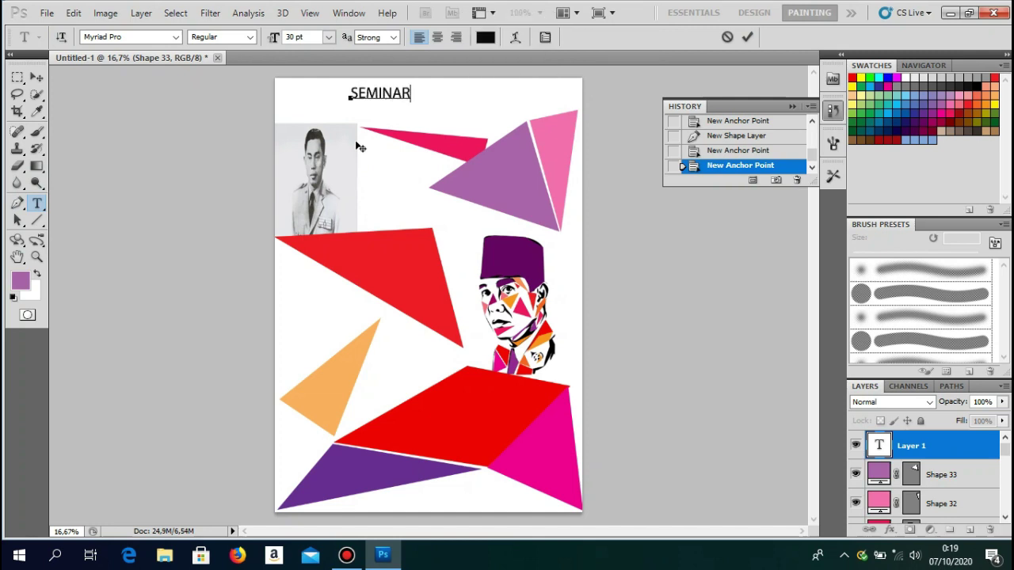
{"action": "type", "text": "NAS"}
{"action": "type", "text": "IONAL"}
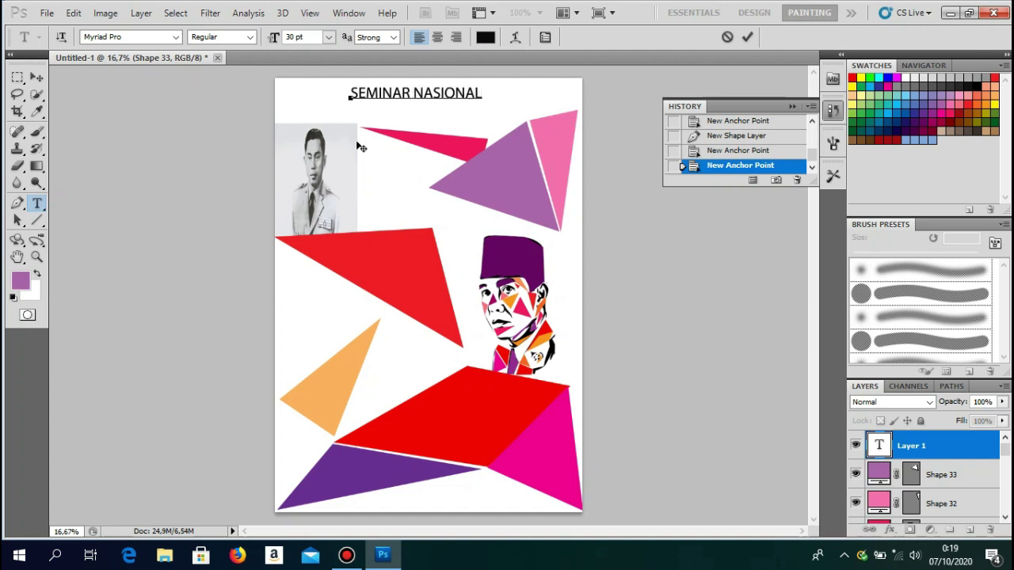
Step: Enlarge the title to 48 pt, centre it at the top, and commit it
{"action": "left_click_drag", "start_coordinate": [479, 87], "coordinate": [350, 94]}
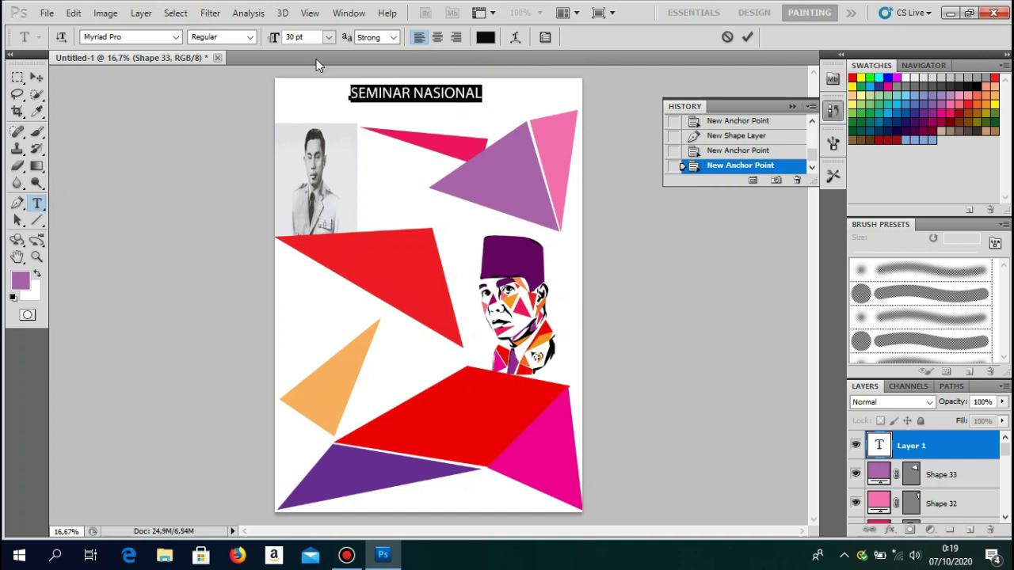
{"action": "left_click", "coordinate": [327, 38]}
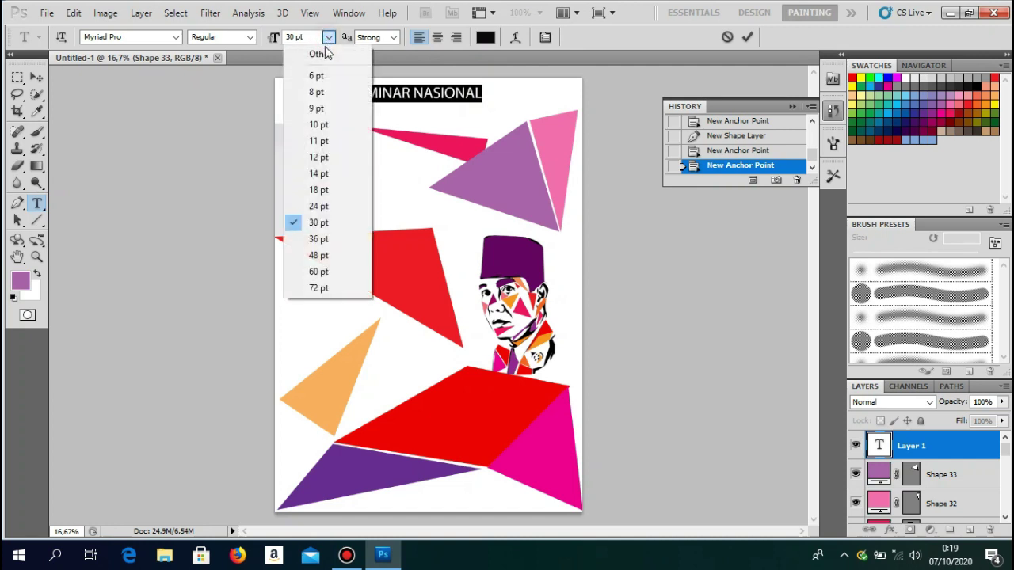
{"action": "left_click", "coordinate": [325, 257]}
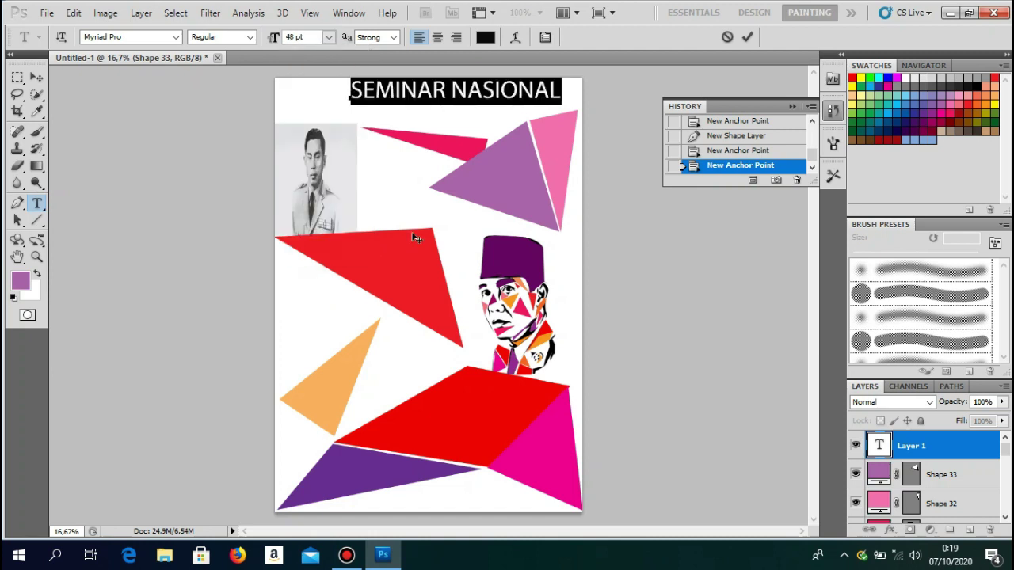
{"action": "left_click_drag", "start_coordinate": [428, 116], "coordinate": [393, 119]}
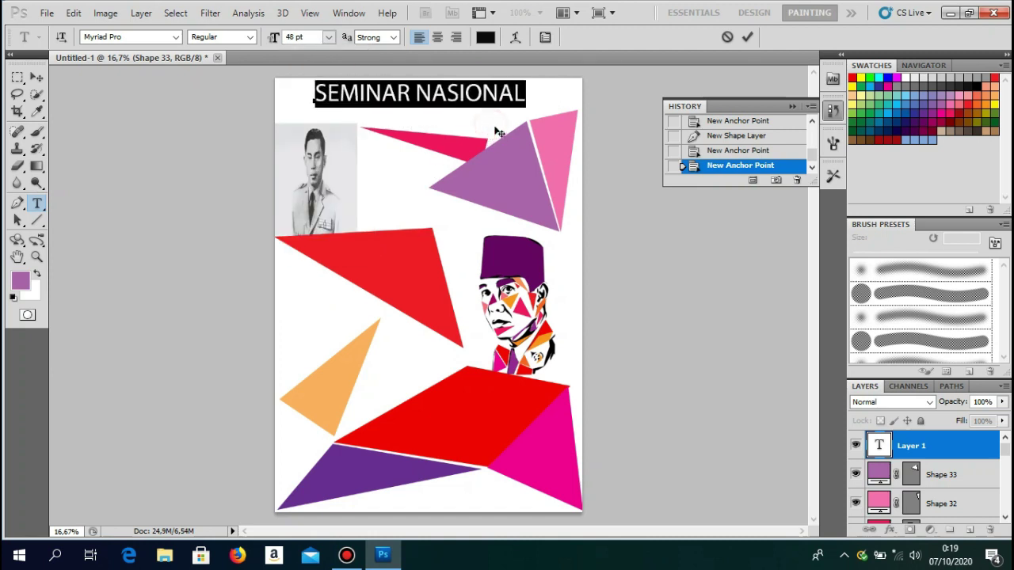
{"action": "left_click", "coordinate": [527, 104]}
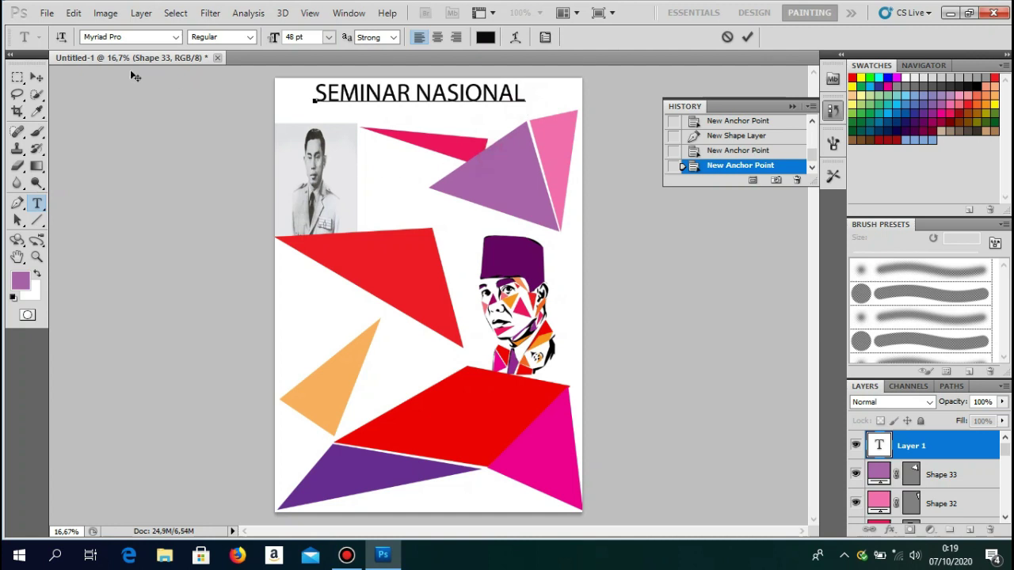
{"action": "left_click", "coordinate": [37, 77]}
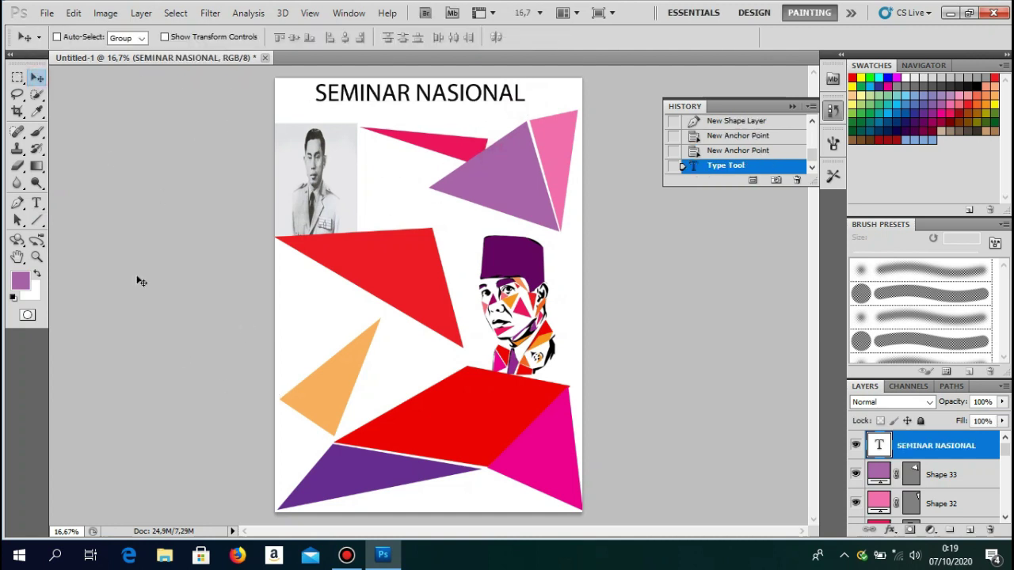
Step: Add 'PAHLAWAN INDONESIA' at 30 pt directly beneath the title and commit it
{"action": "left_click", "coordinate": [37, 204]}
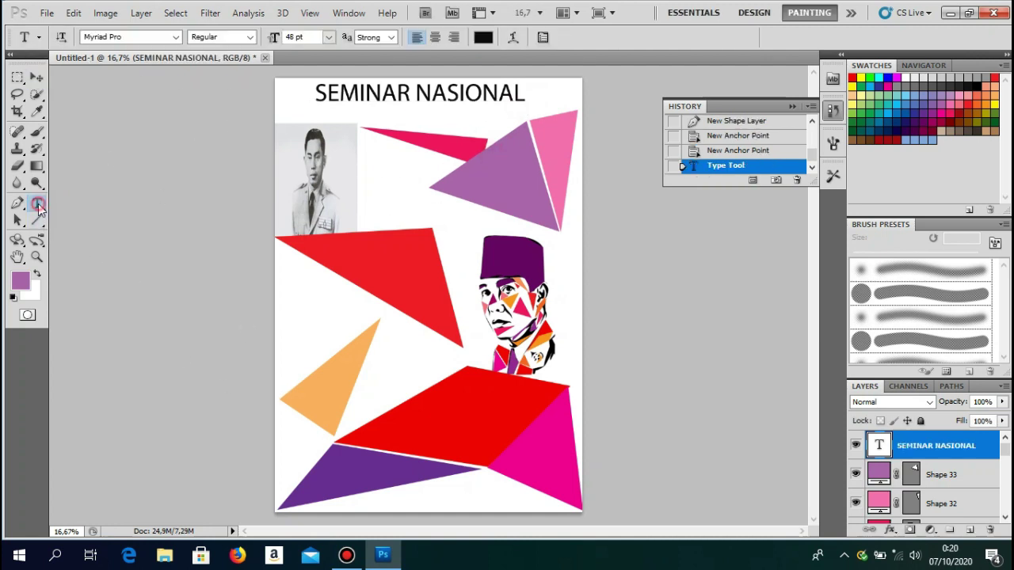
{"action": "left_click", "coordinate": [384, 122]}
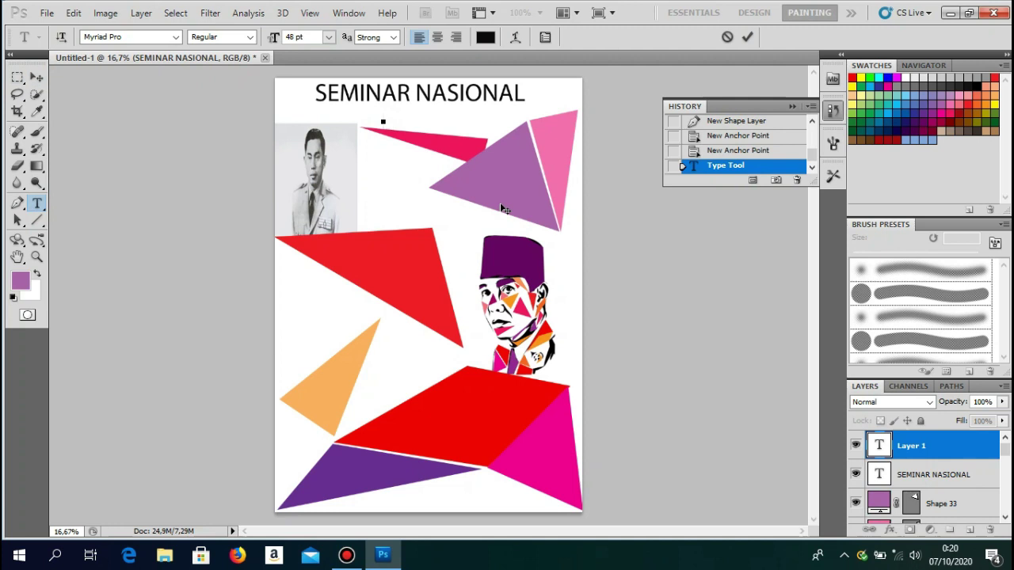
{"action": "type", "text": "PAH"}
{"action": "type", "text": "LAWAN"}
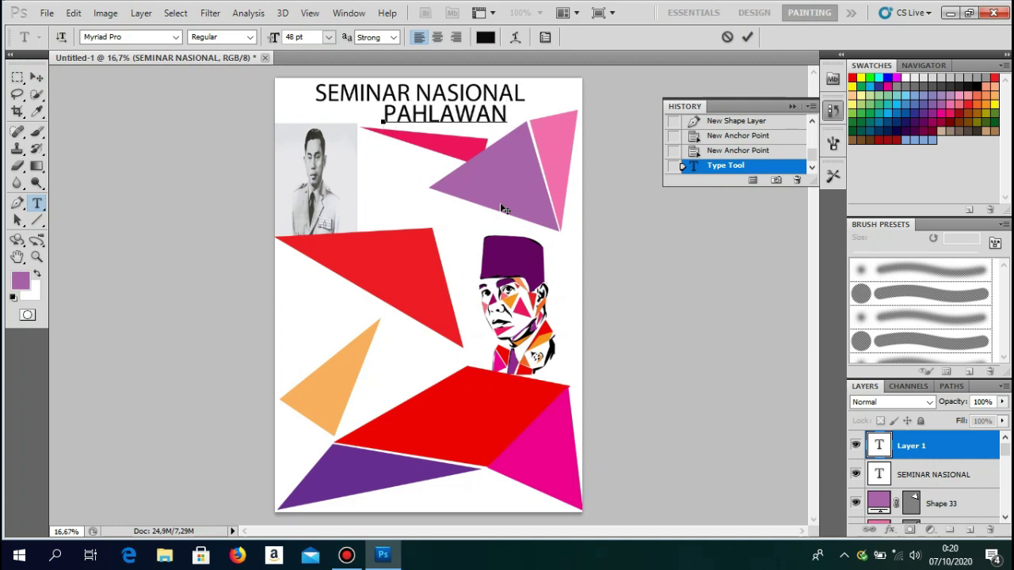
{"action": "type", "text": " INDO"}
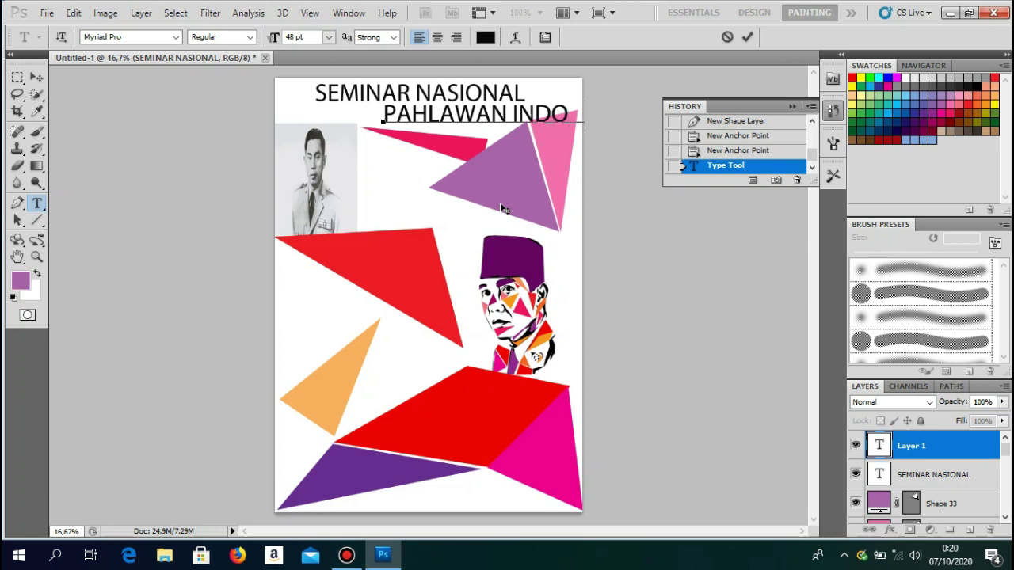
{"action": "type", "text": "N"}
{"action": "type", "text": "S"}
{"action": "type", "text": "IA"}
{"action": "left_click_drag", "start_coordinate": [632, 113], "coordinate": [363, 141]}
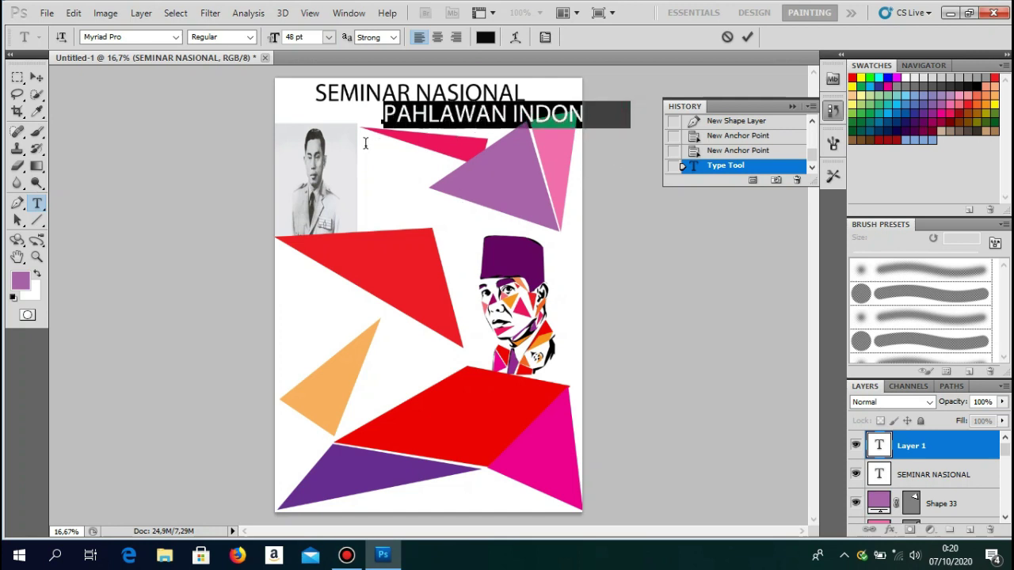
{"action": "left_click", "coordinate": [328, 37]}
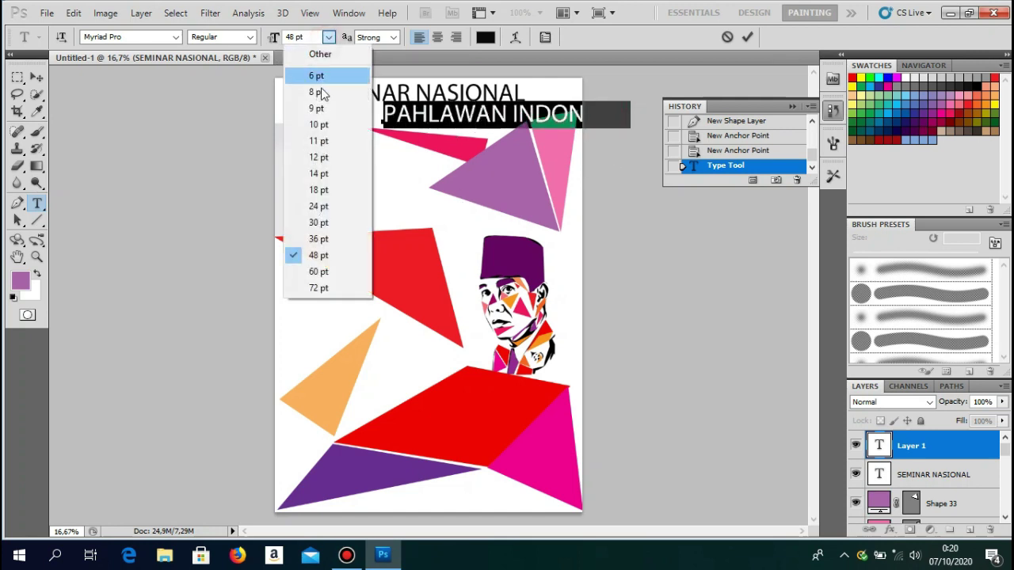
{"action": "left_click", "coordinate": [321, 223]}
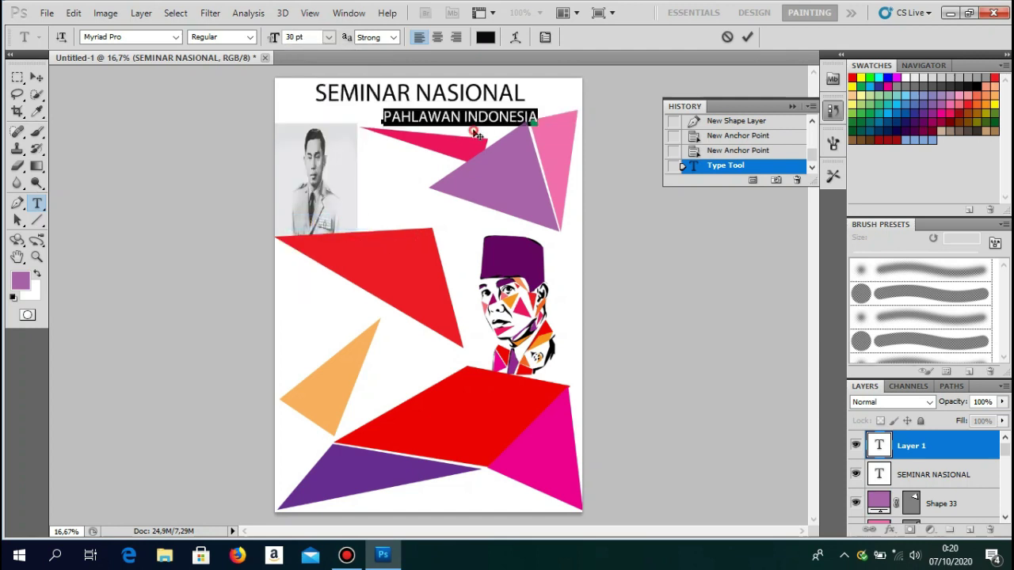
{"action": "left_click_drag", "start_coordinate": [477, 134], "coordinate": [461, 128]}
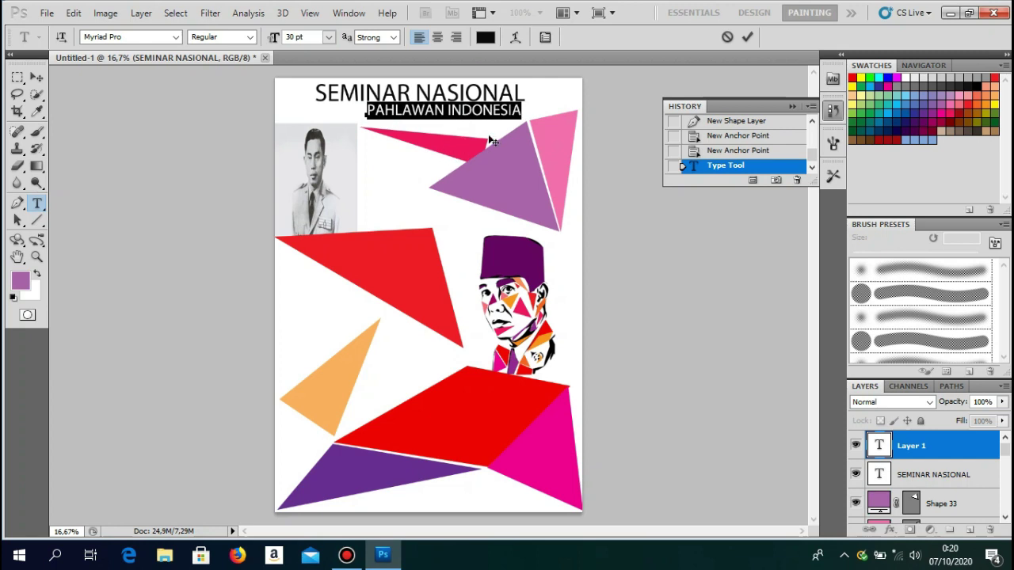
{"action": "left_click", "coordinate": [37, 77]}
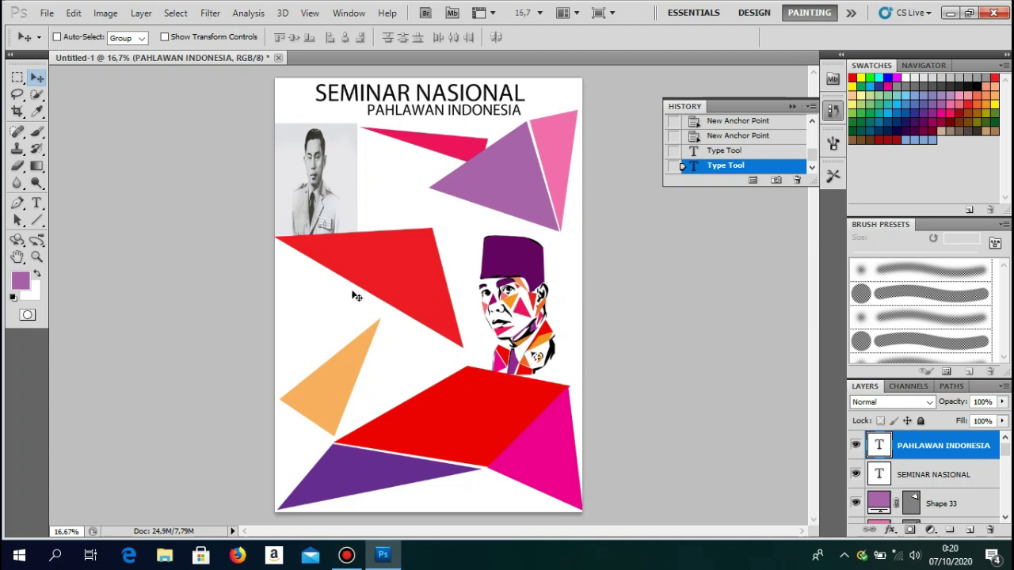
Step: Add the 'PEMBICARA' label on the left, left of the red triangle
{"action": "left_click", "coordinate": [37, 202]}
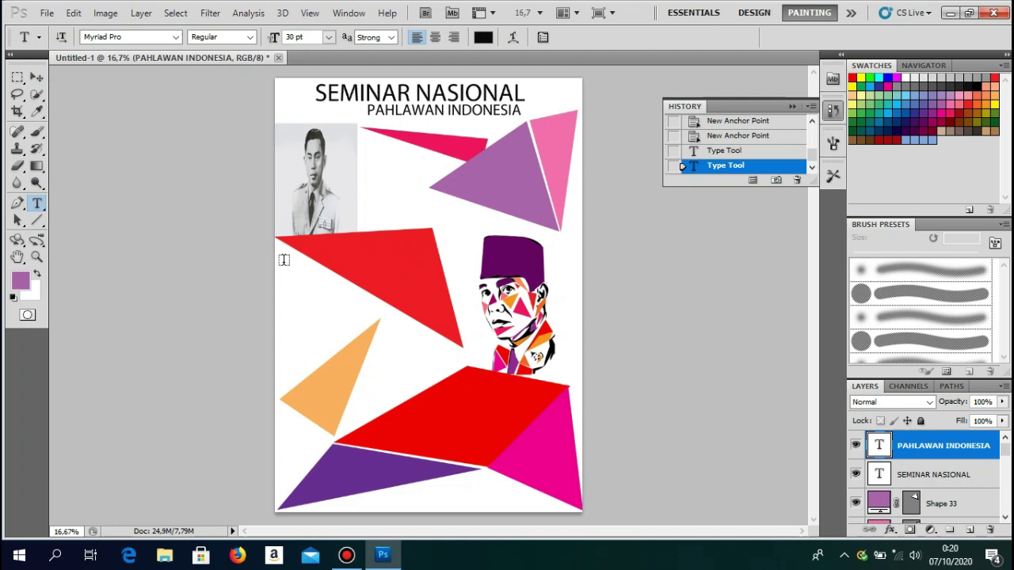
{"action": "left_click_drag", "start_coordinate": [280, 258], "coordinate": [415, 271]}
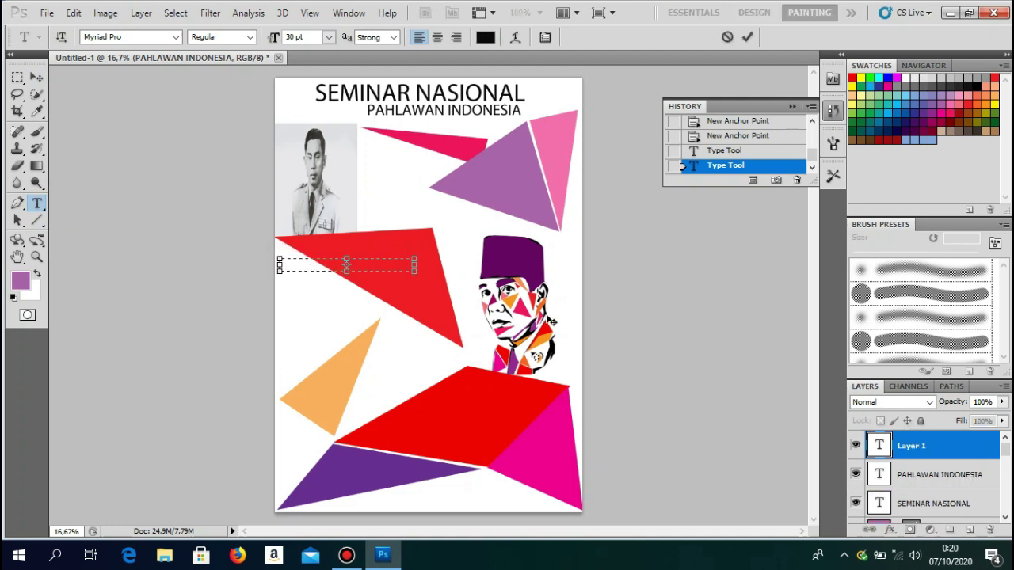
{"action": "type", "text": "PE"}
{"action": "type", "text": "MBIC"}
{"action": "type", "text": "ARA"}
{"action": "left_click", "coordinate": [36, 76]}
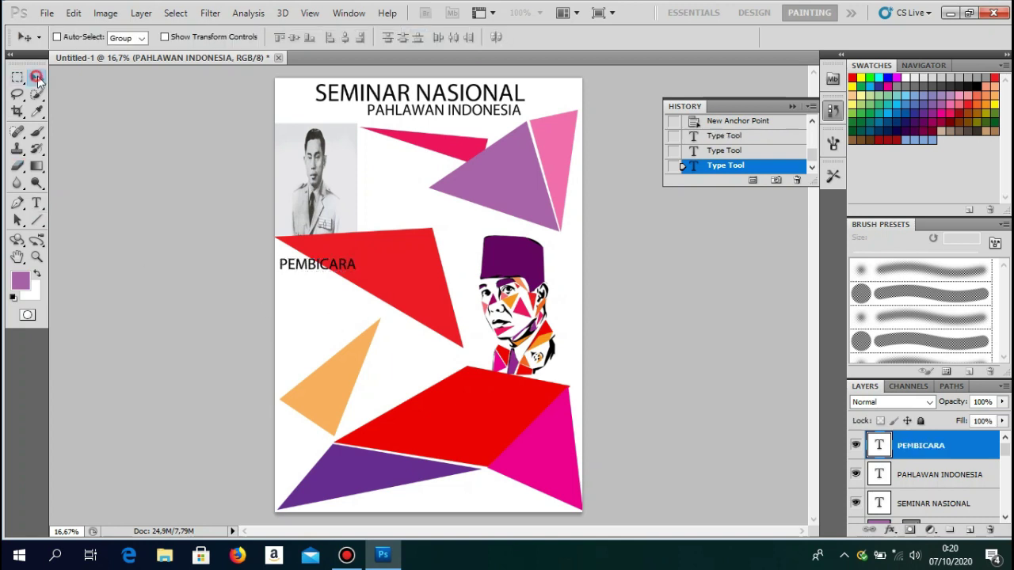
{"action": "left_click_drag", "start_coordinate": [285, 279], "coordinate": [289, 272]}
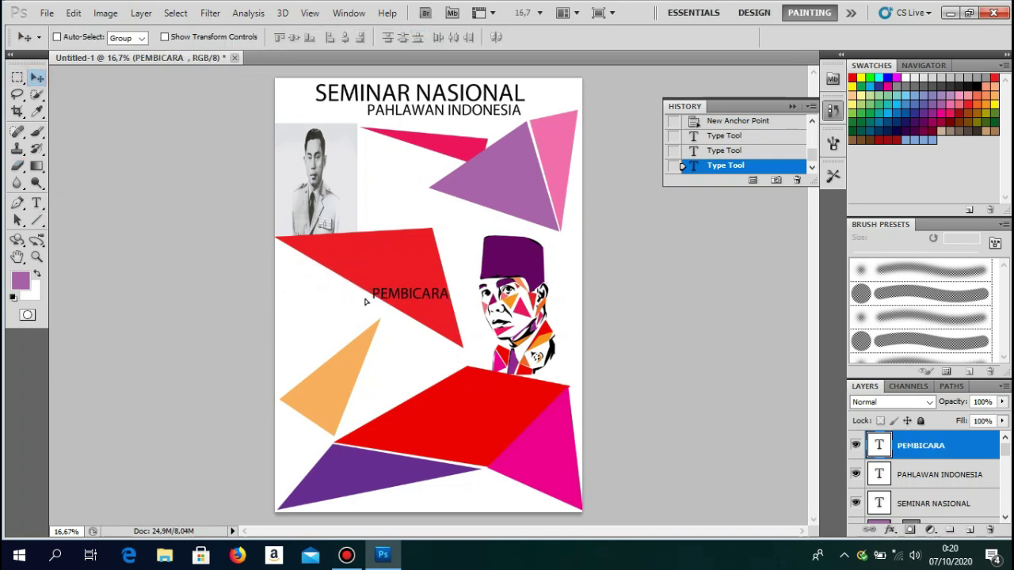
Step: Add the speaker's name left-aligned beneath PEMBICARA and commit it
{"action": "left_click", "coordinate": [36, 203]}
{"action": "left_click", "coordinate": [286, 274]}
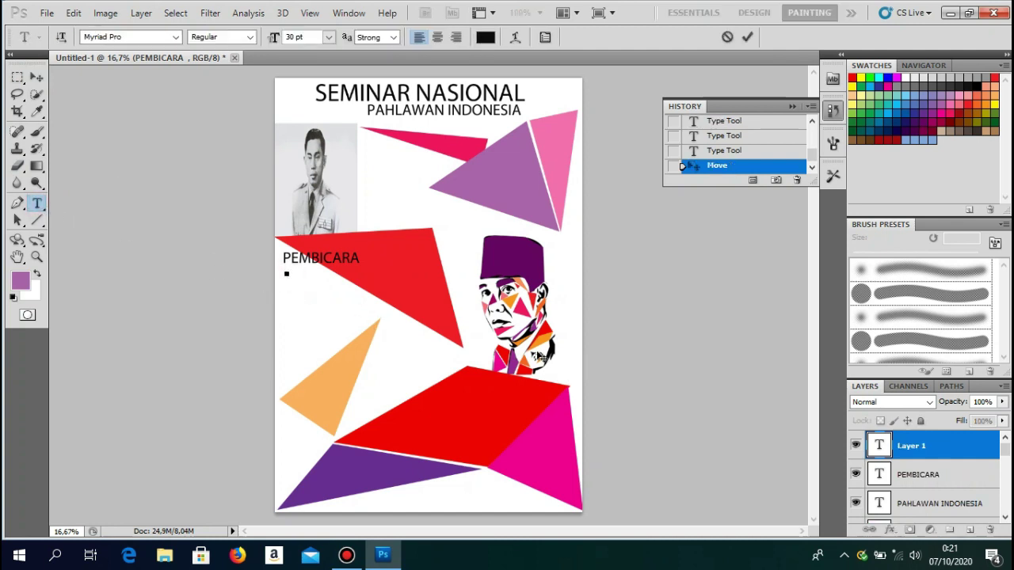
{"action": "type", "text": "DR"}
{"action": "type", "text": ". R"}
{"action": "type", "text": "AJIMA"}
{"action": "type", "text": "N"}
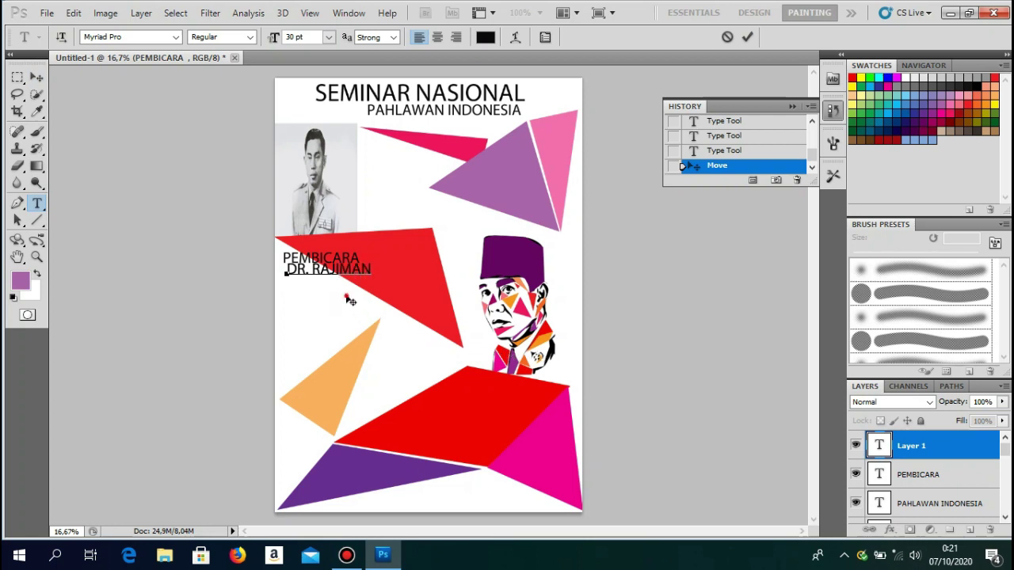
{"action": "left_click_drag", "start_coordinate": [346, 300], "coordinate": [340, 304]}
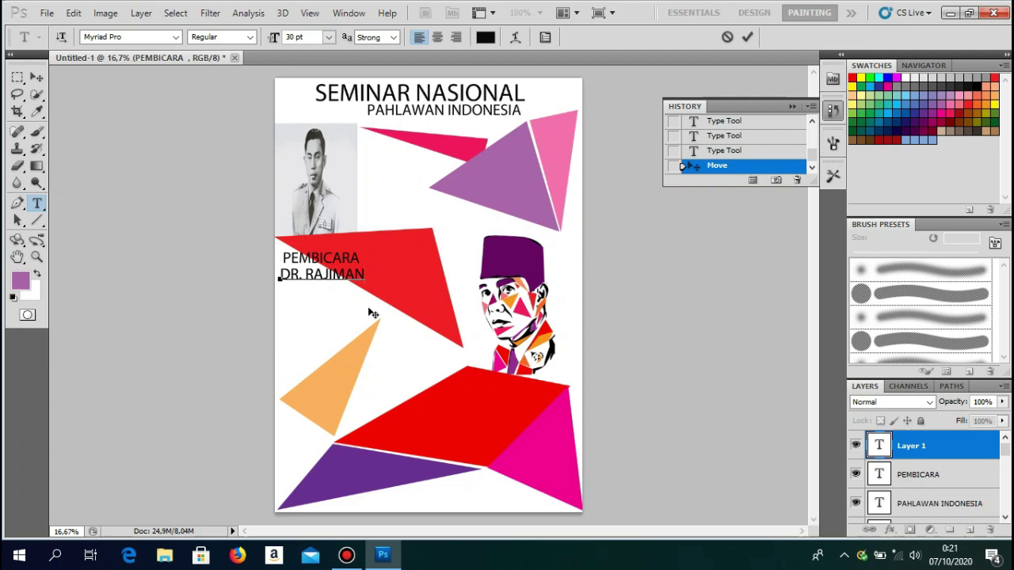
{"action": "left_click", "coordinate": [36, 79]}
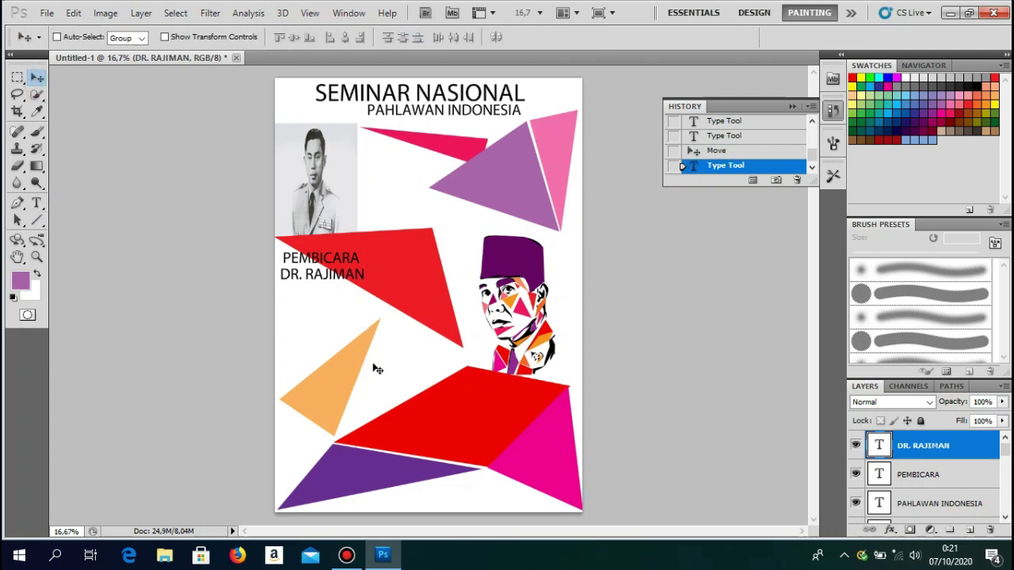
{"action": "left_click", "coordinate": [35, 205]}
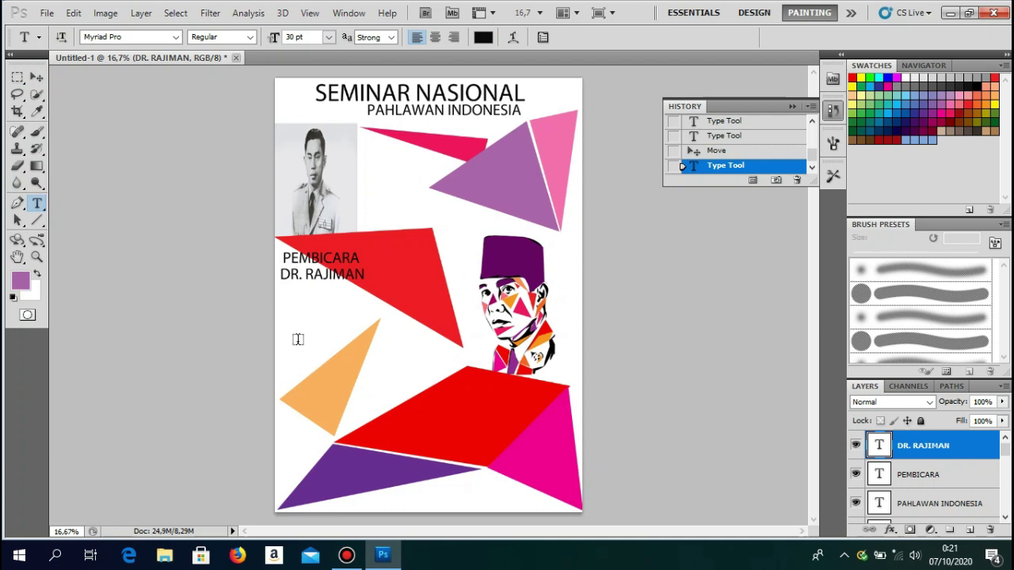
Step: Add the time line 'JAM. 10.00 - SELESAI' under the speaker's name, nudged slightly left
{"action": "left_click_drag", "start_coordinate": [290, 326], "coordinate": [418, 349]}
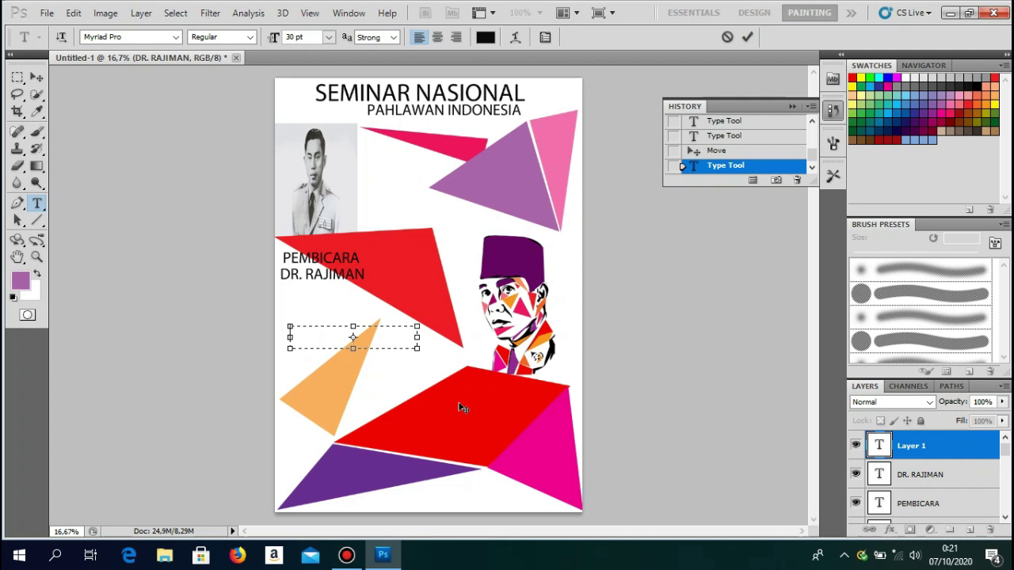
{"action": "type", "text": "JAM"}
{"action": "type", "text": "."}
{"action": "type", "text": "10"}
{"action": "type", "text": "00"}
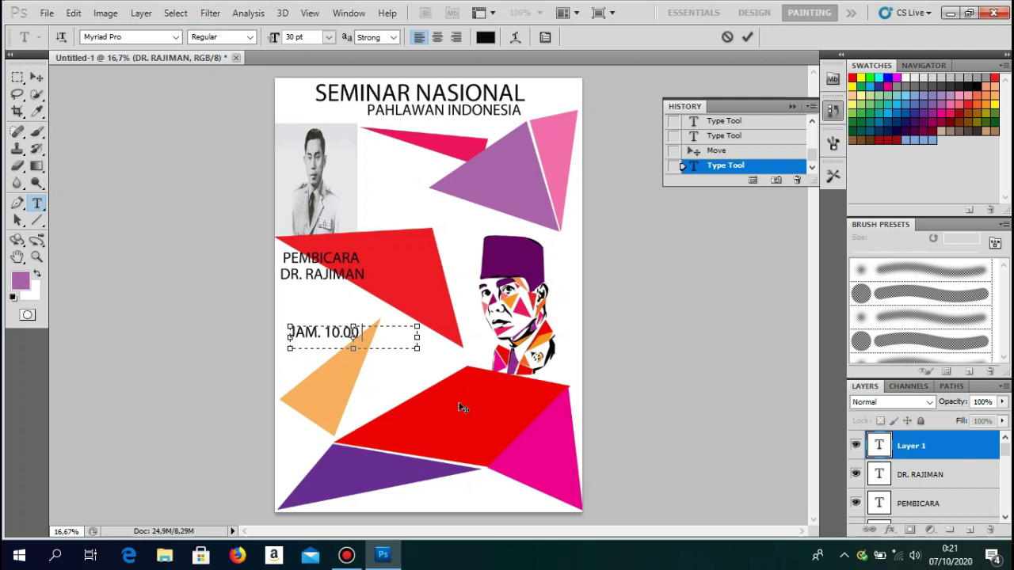
{"action": "type", "text": "SE"}
{"action": "type", "text": "LE"}
{"action": "key", "text": "BackSpace"}
{"action": "key", "text": "BackSpace"}
{"action": "key", "text": "BackSpace"}
{"action": "type", "text": "SELE"}
{"action": "key", "text": "BackSpace"}
{"action": "type", "text": "SAI"}
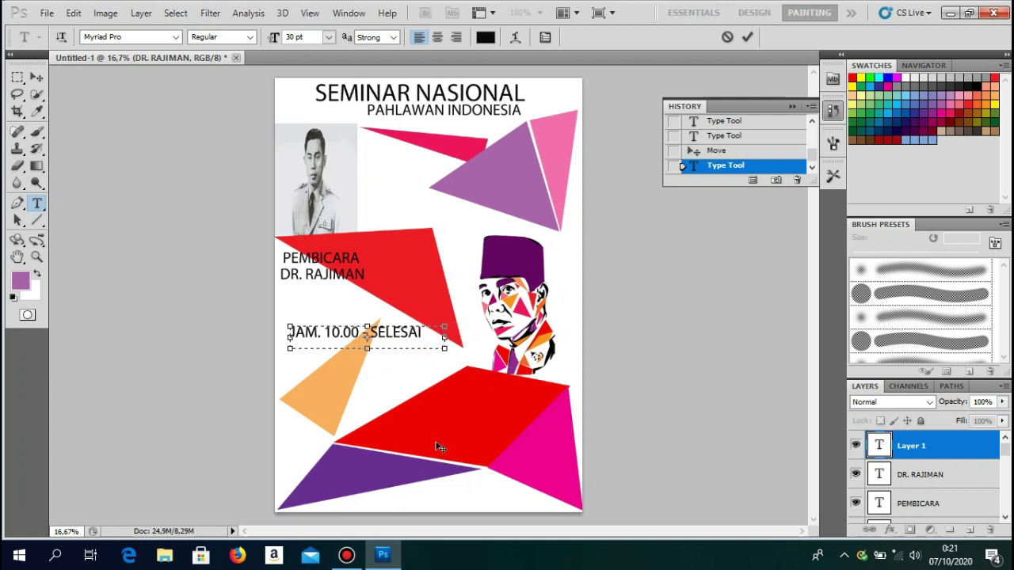
{"action": "left_click", "coordinate": [339, 365]}
{"action": "left_click_drag", "start_coordinate": [341, 380], "coordinate": [336, 386]}
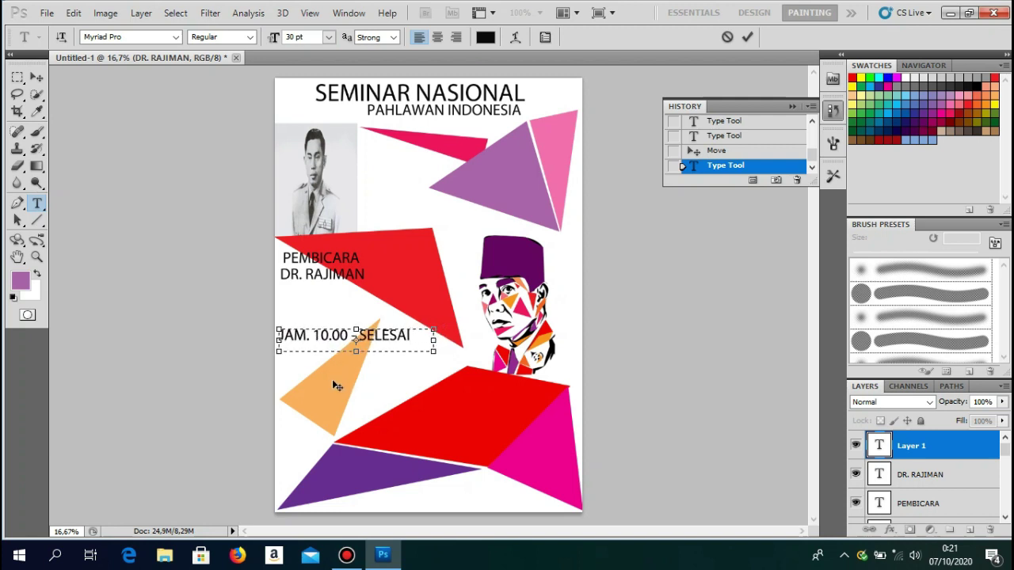
{"action": "left_click", "coordinate": [36, 80]}
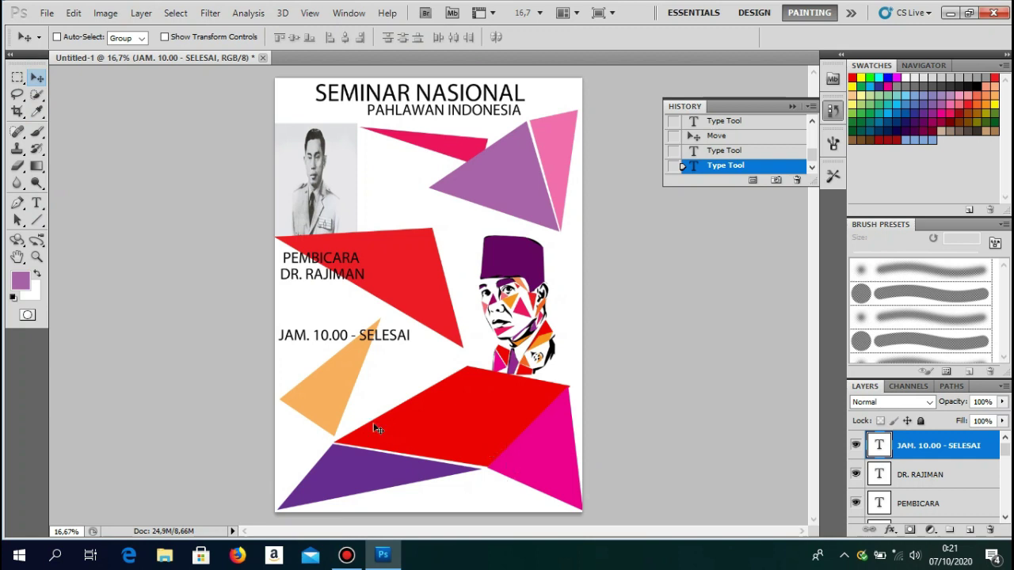
{"action": "left_click", "coordinate": [36, 205]}
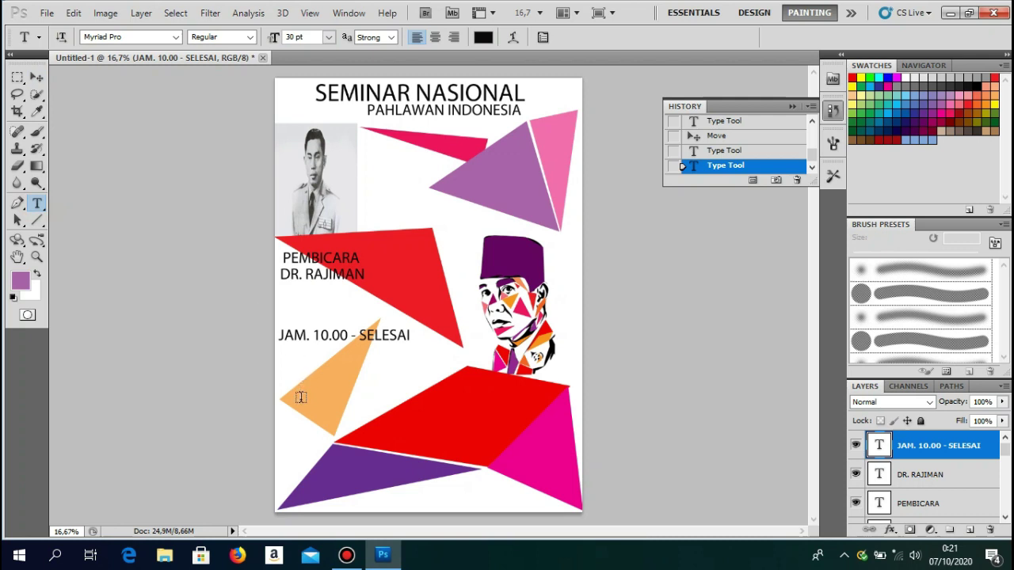
Step: Type 'BERTEMPAT DI', 'GEDUNG KOMPAS GRAMEDIA', 'PALANG MERAH' on three lines over the red shape
{"action": "left_click_drag", "start_coordinate": [283, 407], "coordinate": [562, 467]}
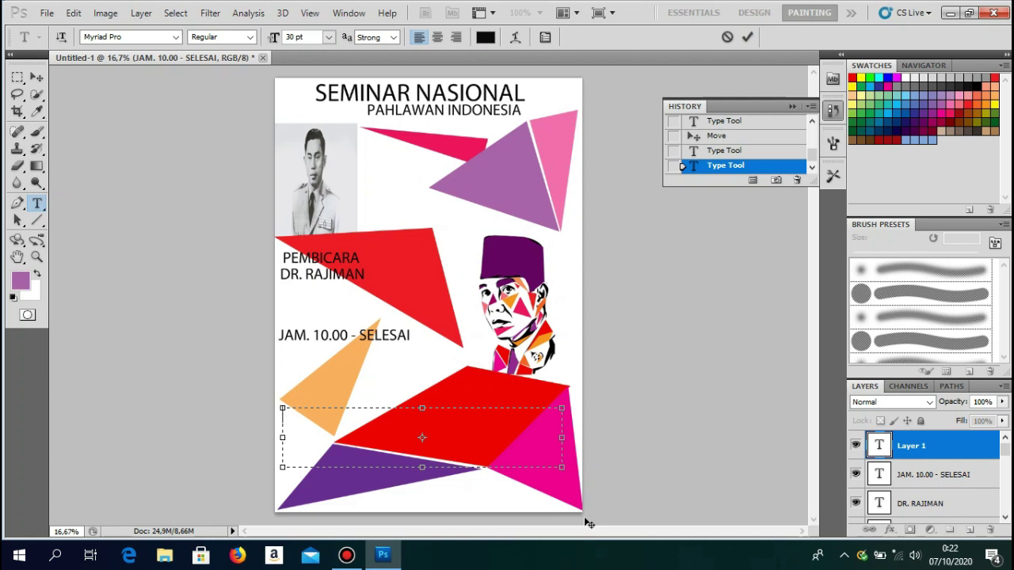
{"action": "type", "text": "BERTEM"}
{"action": "type", "text": "PAT"}
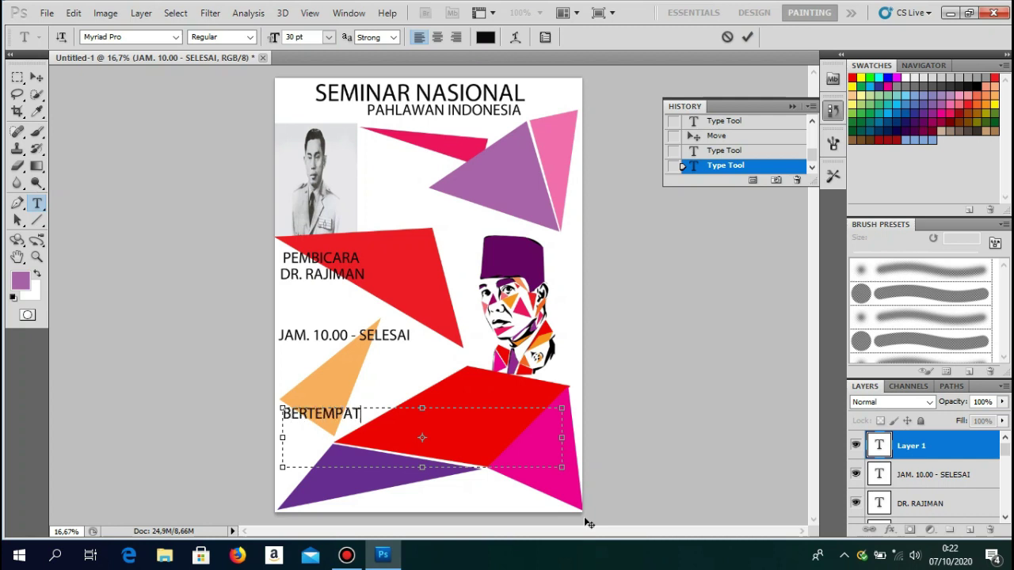
{"action": "type", "text": " DI"}
{"action": "key", "text": "Return"}
{"action": "type", "text": "GEDUN"}
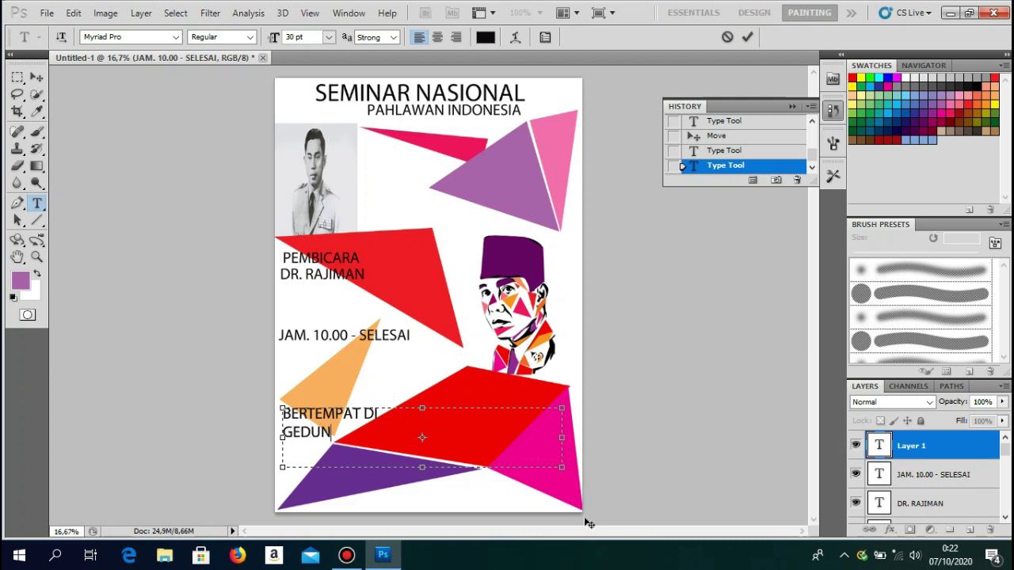
{"action": "type", "text": "G KOM"}
{"action": "type", "text": "PAS "}
{"action": "type", "text": "GRA"}
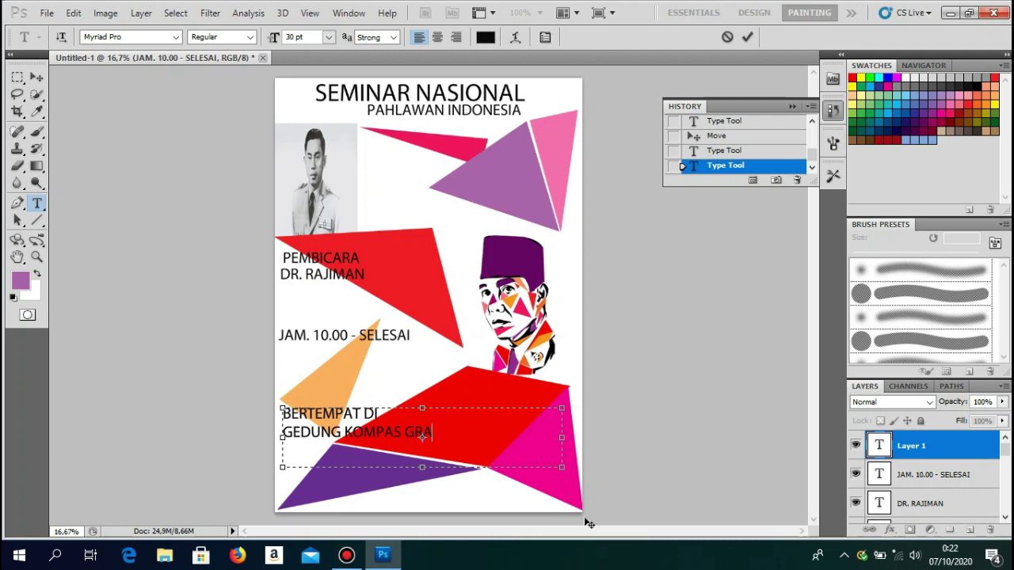
{"action": "type", "text": "M"}
{"action": "type", "text": "EDIA"}
{"action": "key", "text": "Return"}
{"action": "type", "text": "LA"}
{"action": "key", "text": "BackSpace"}
{"action": "key", "text": "BackSpace"}
{"action": "type", "text": "PALANG"}
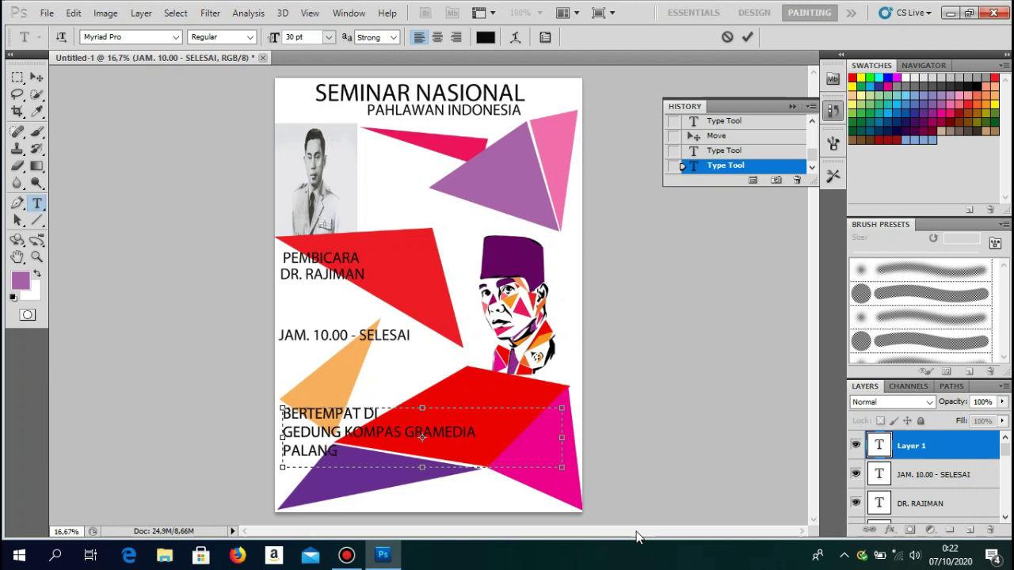
{"action": "type", "text": " M ERA"}
{"action": "type", "text": "H"}
{"action": "left_click", "coordinate": [36, 78]}
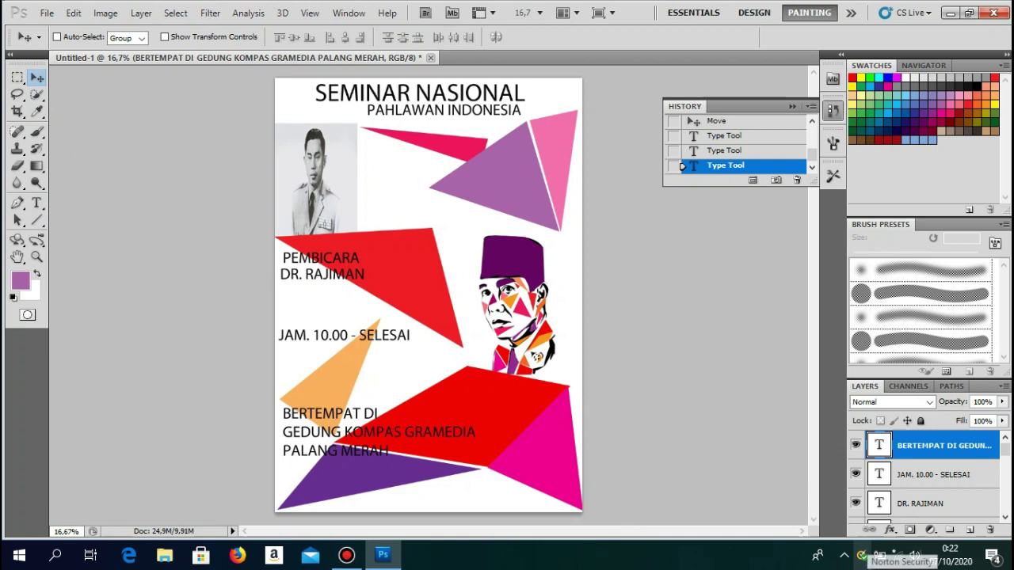